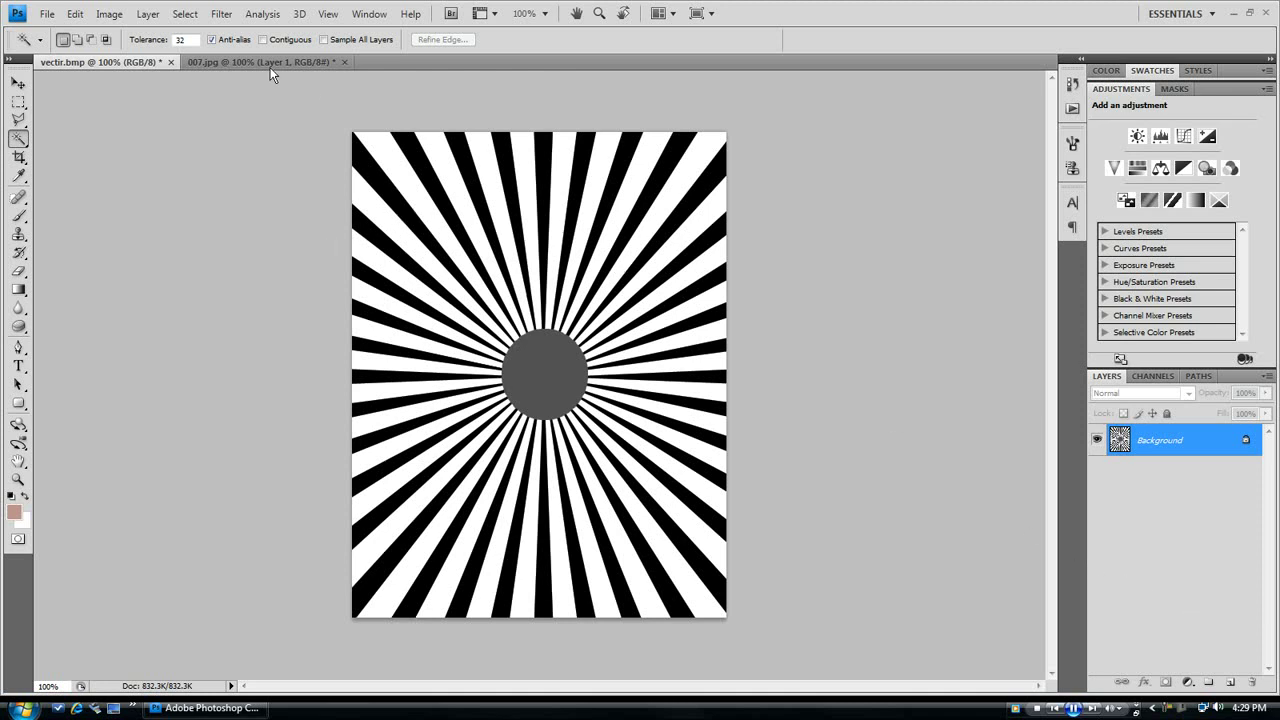
Add Layer 1 and magic-wand select the black rays on the Background
click(1230, 684)
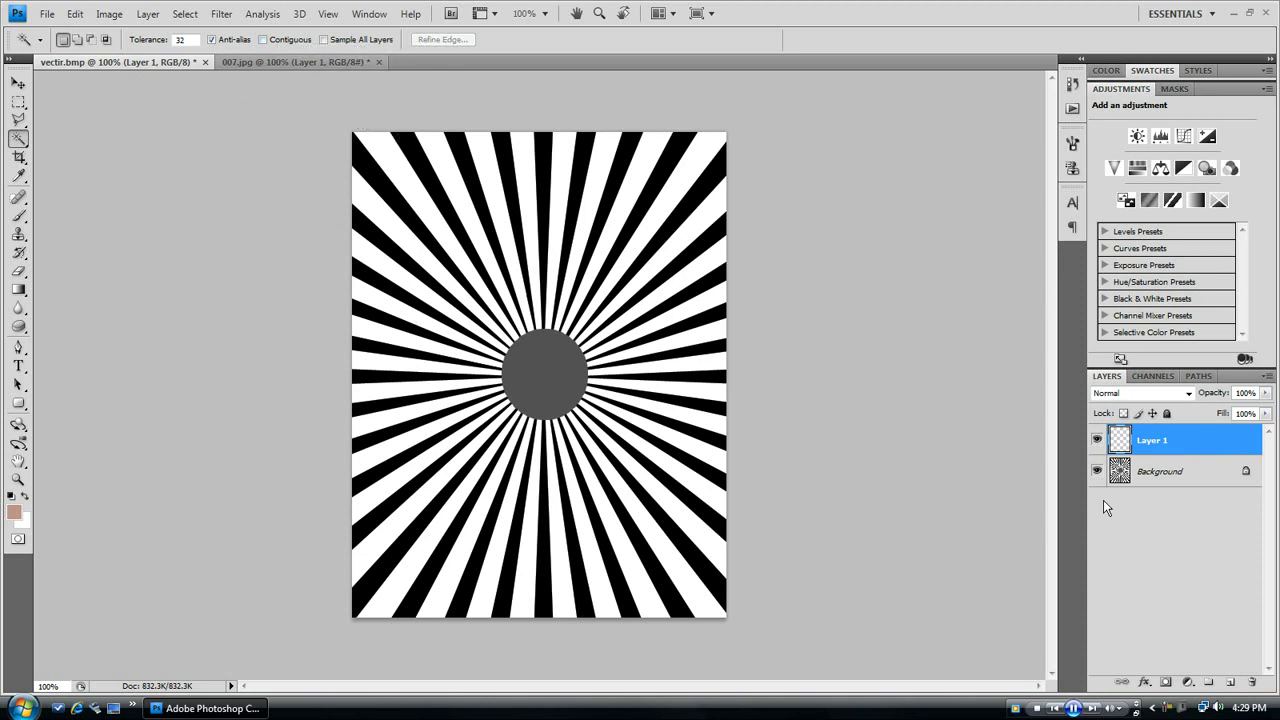
click(1145, 478)
click(460, 158)
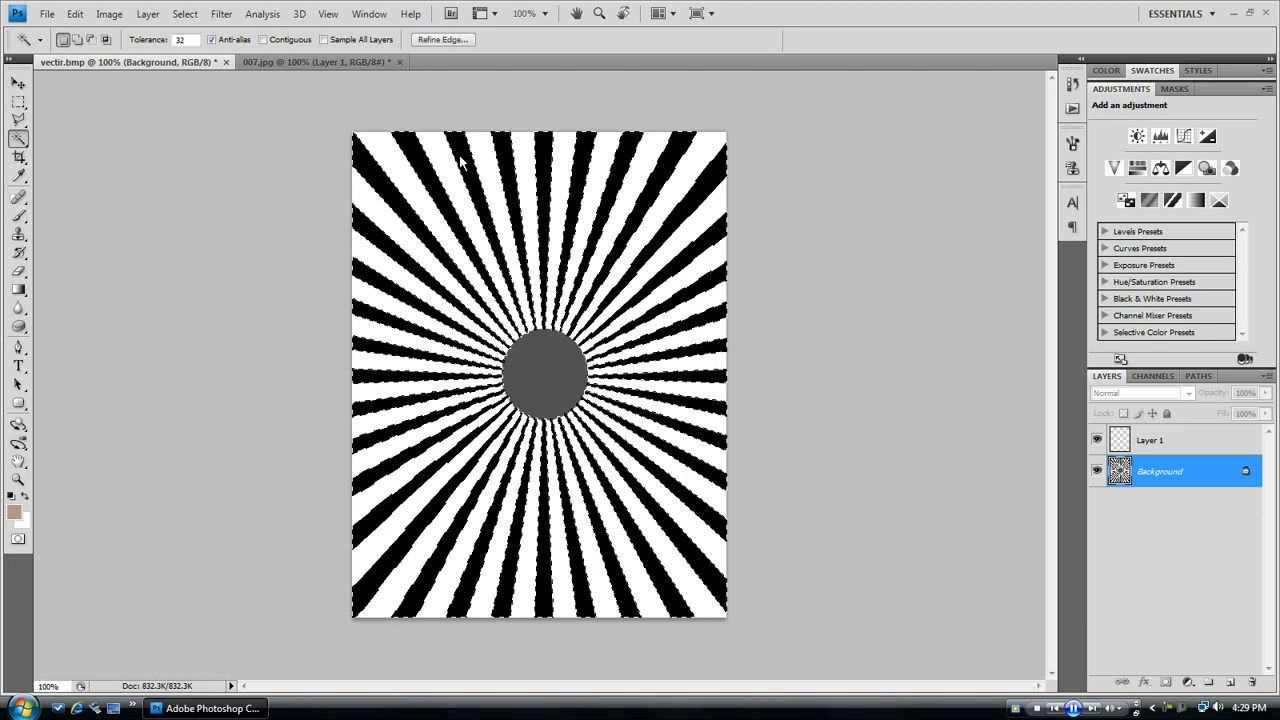
click(1163, 447)
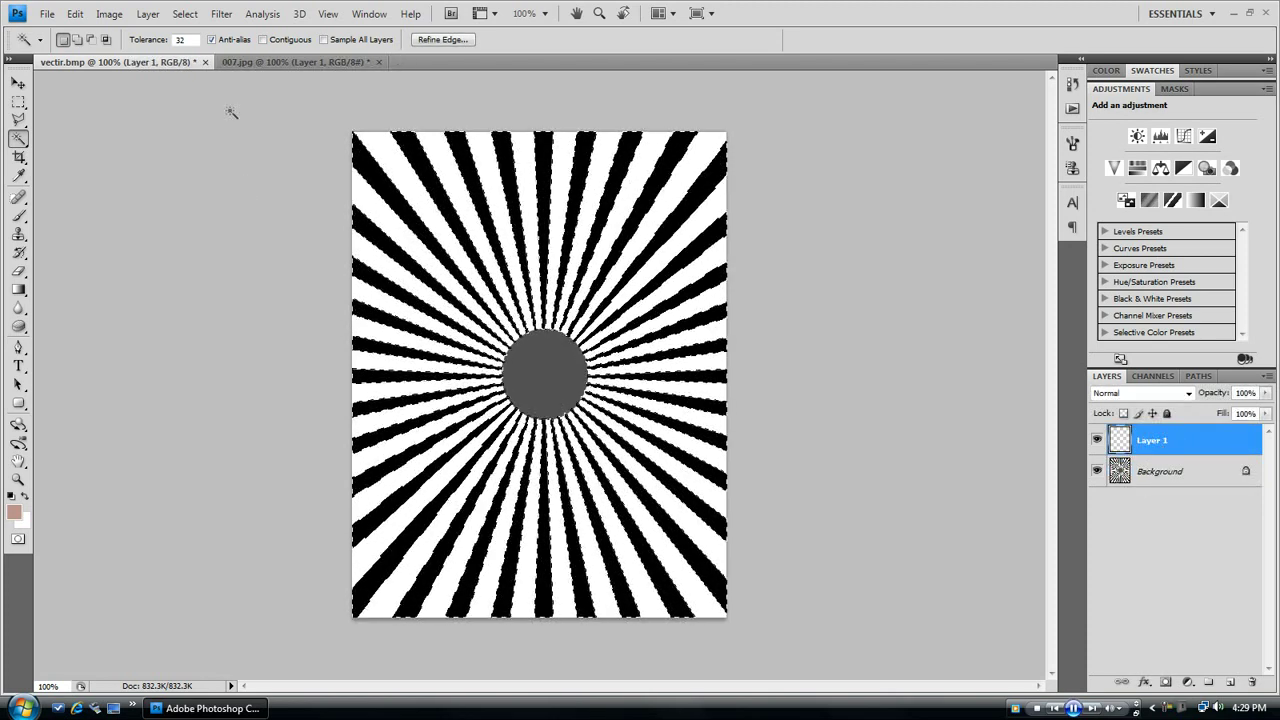
Fill the selected rays on Layer 1 with orange ffa800, then deselect
click(75, 14)
click(157, 243)
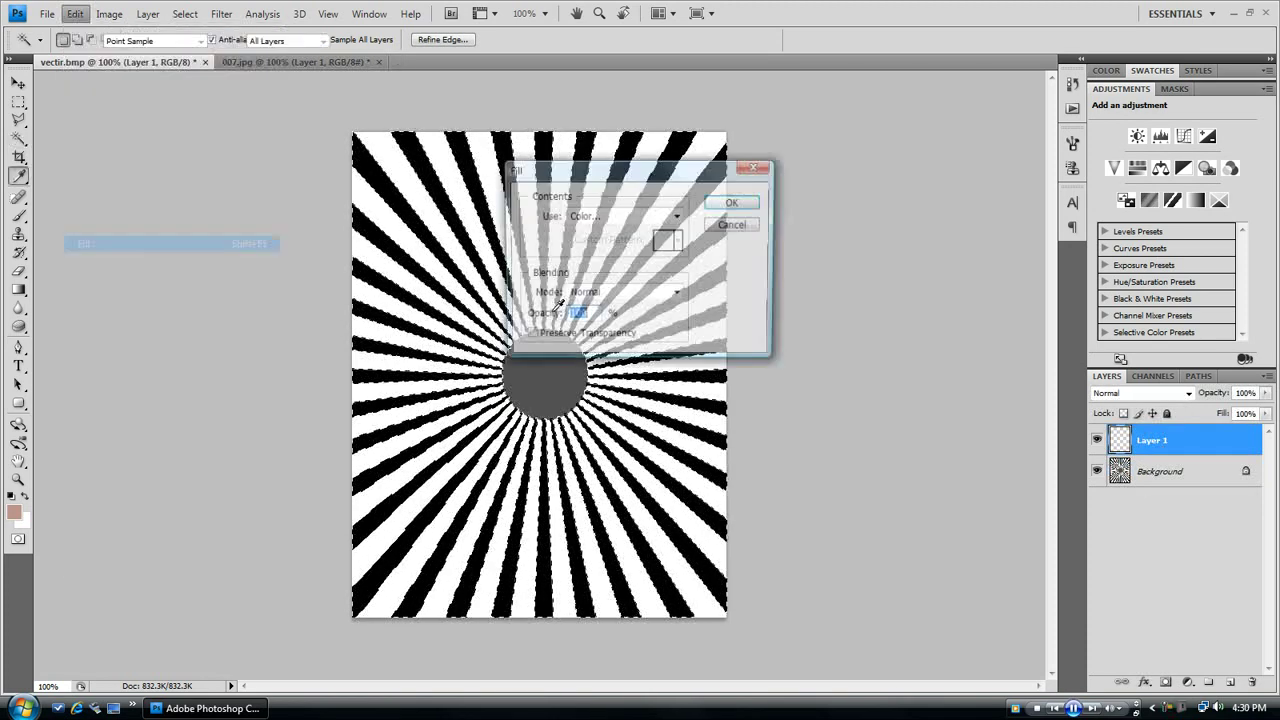
click(635, 217)
click(615, 259)
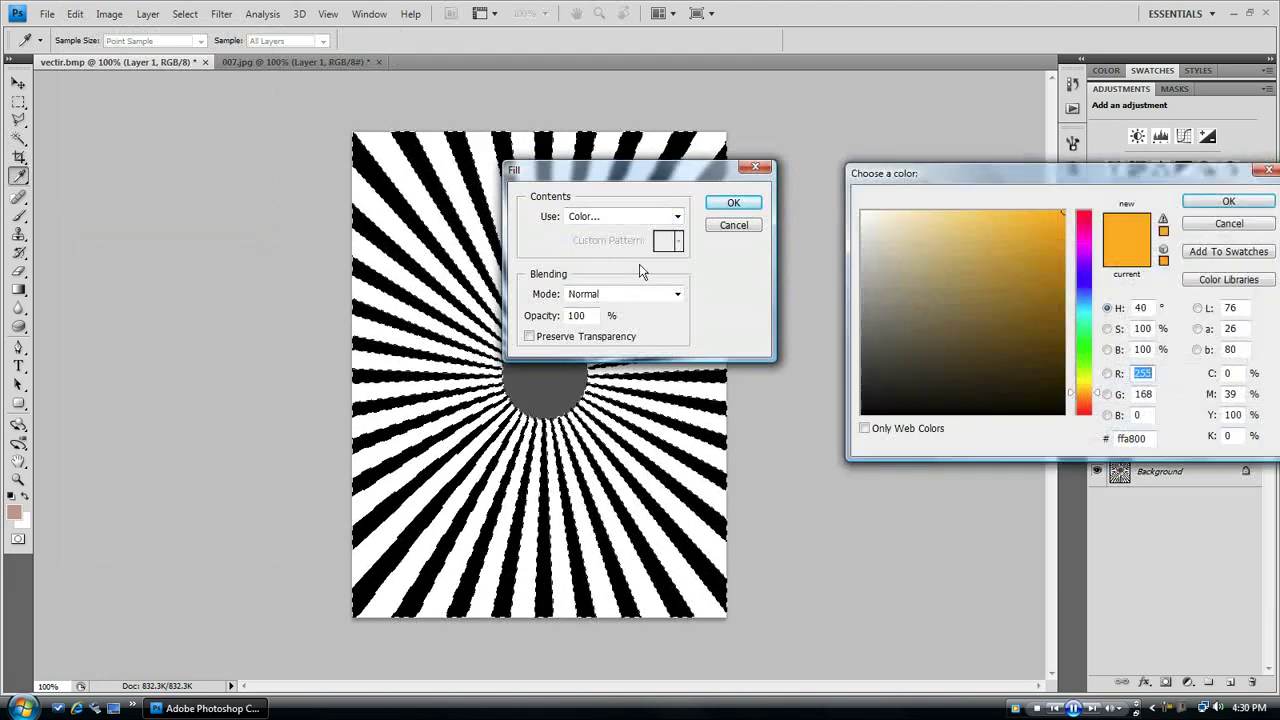
click(1230, 205)
click(735, 204)
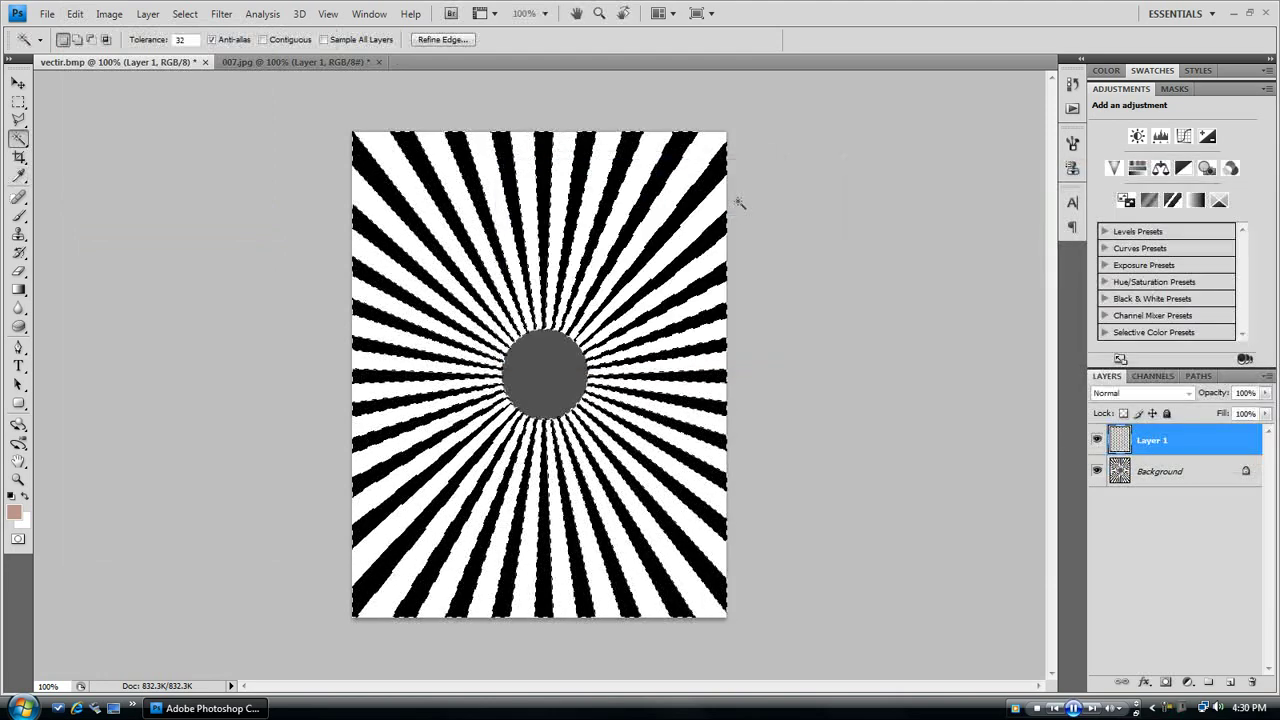
click(185, 14)
click(210, 48)
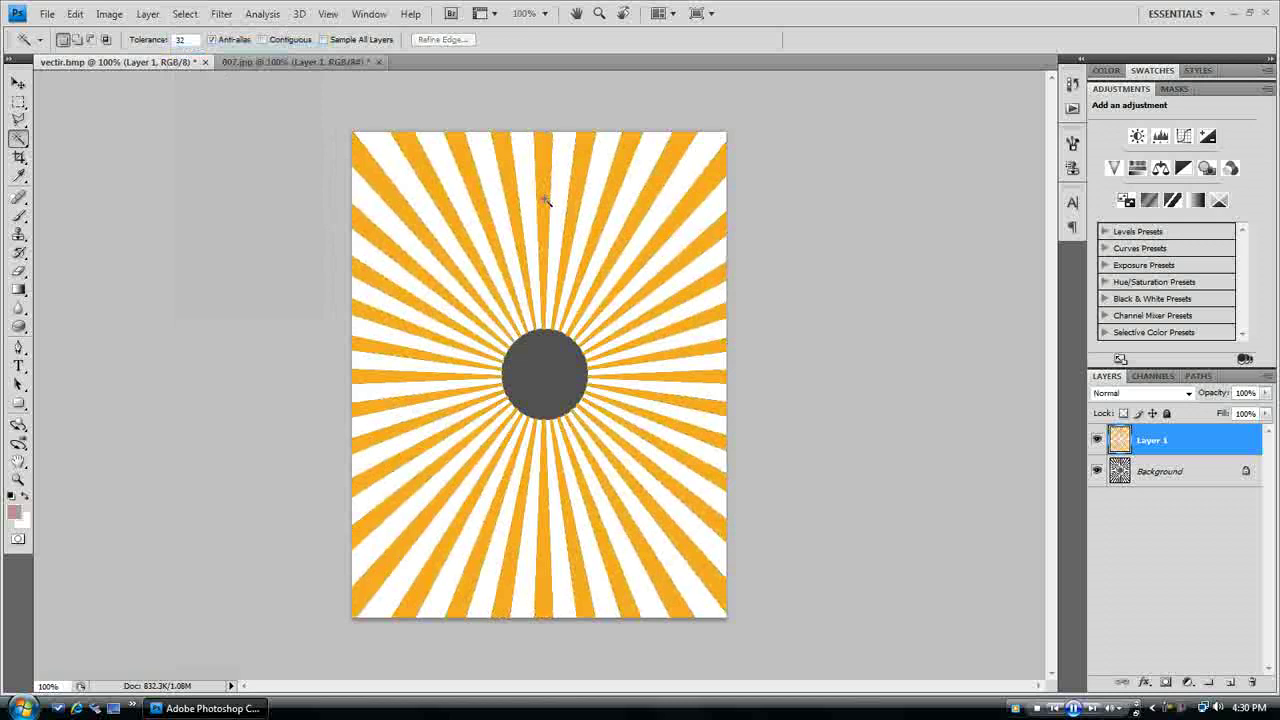
click(1180, 482)
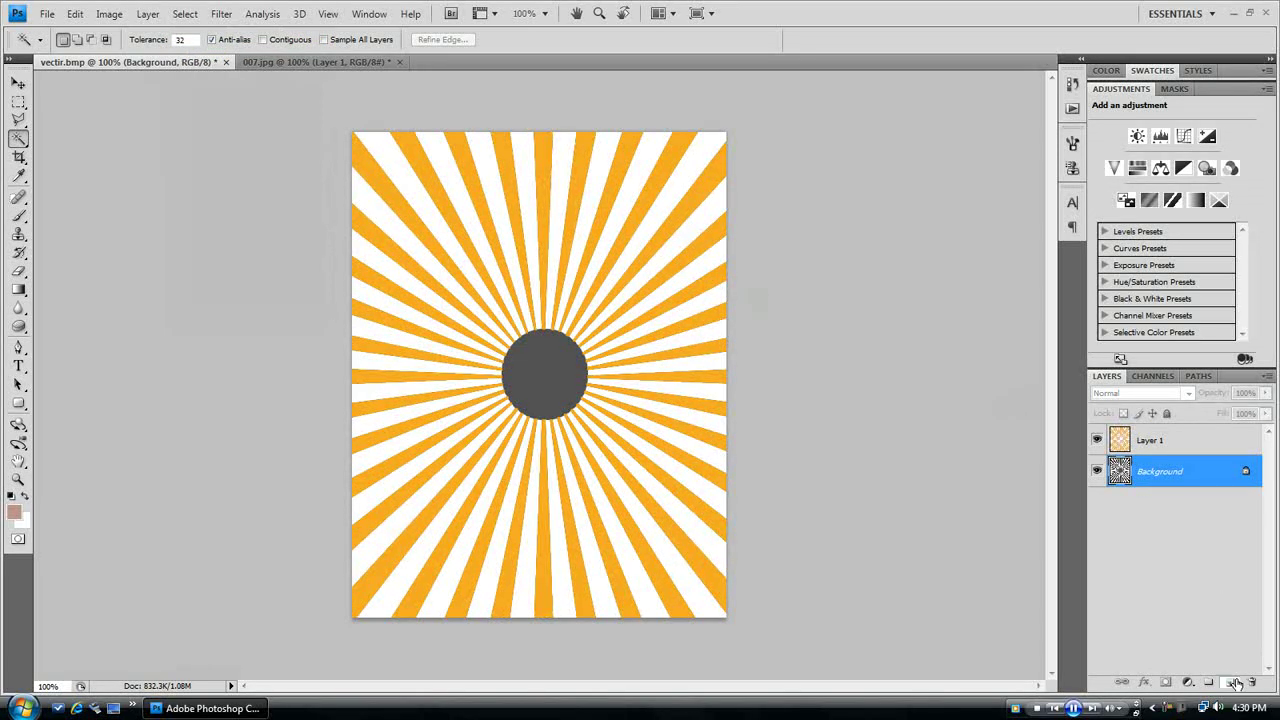
Add Layer 2, enable Contiguous, and start selecting alternate white rays on the Background
click(1233, 682)
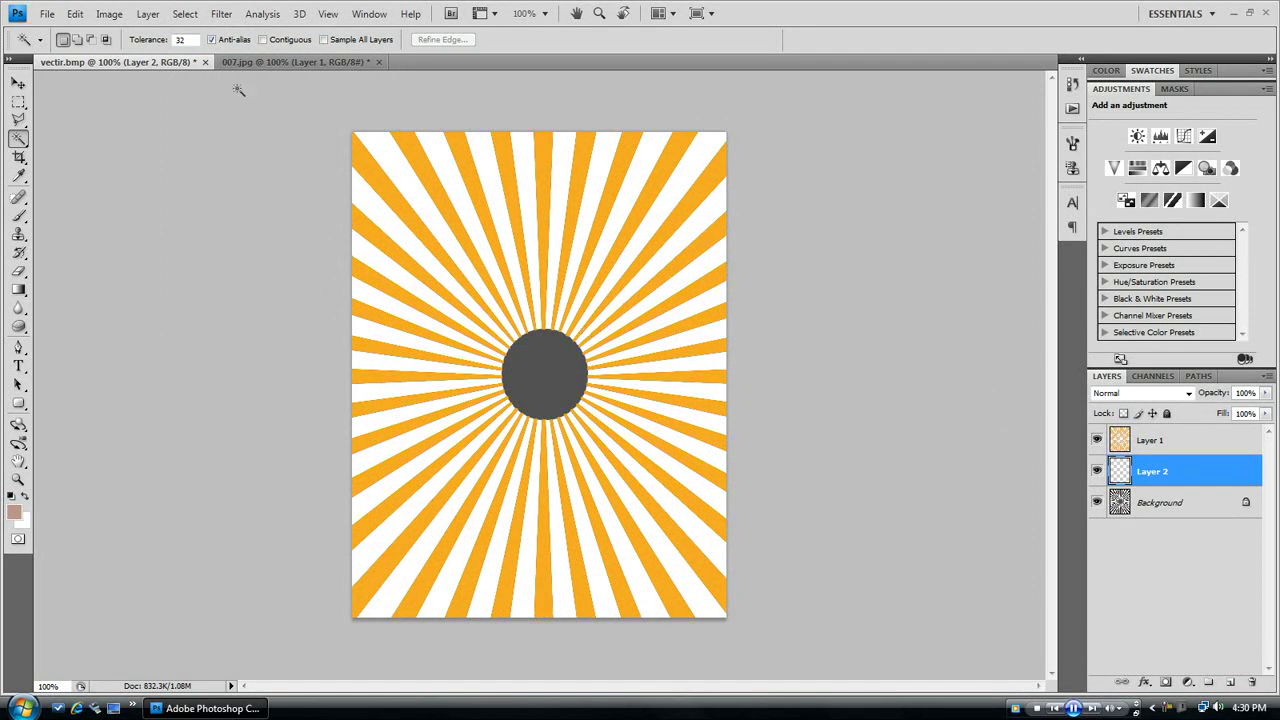
click(263, 40)
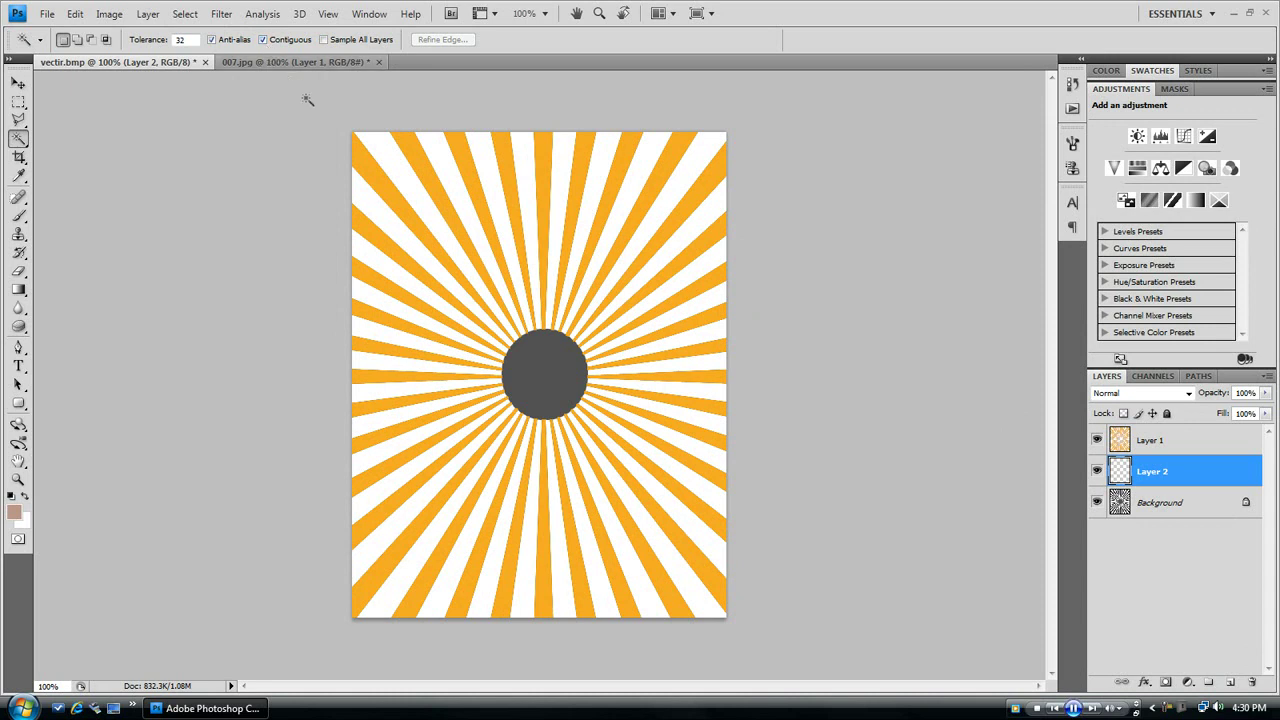
click(1149, 496)
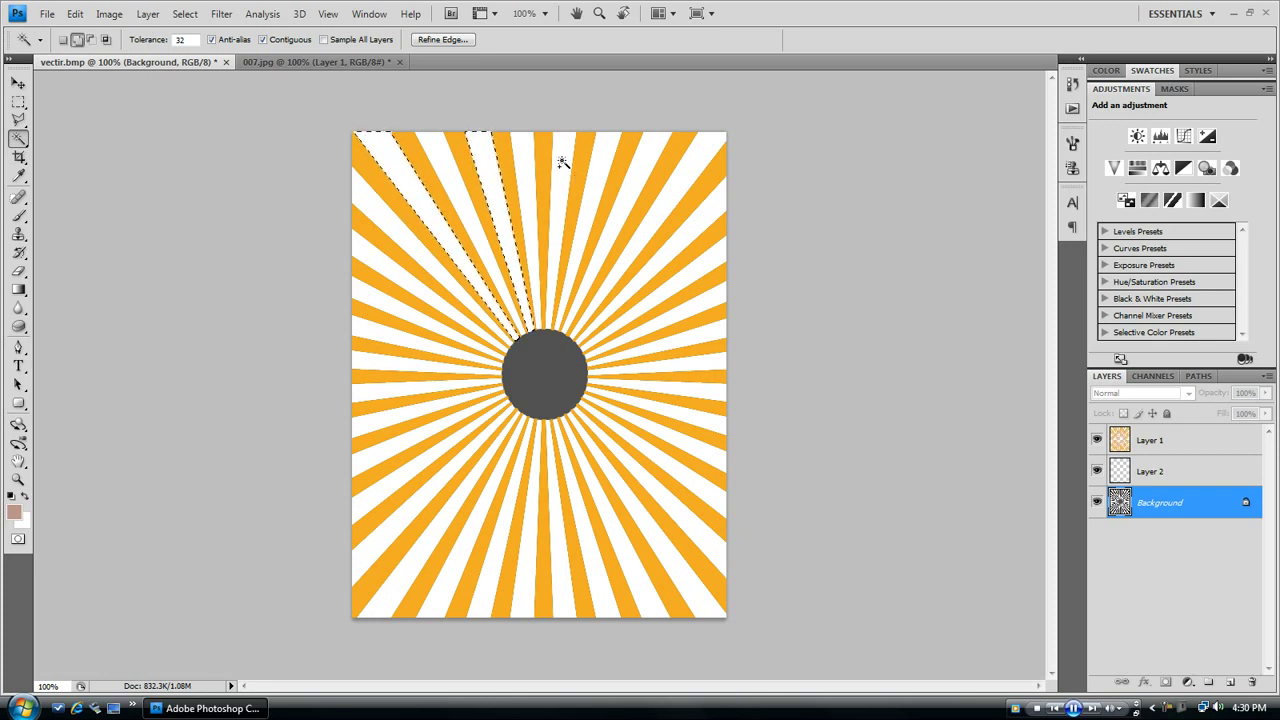
click(709, 213)
click(722, 308)
click(720, 471)
click(670, 567)
click(600, 594)
Add the remaining alternate white rays below and left of the circle to the selection
click(528, 594)
click(451, 580)
click(383, 529)
click(366, 451)
click(364, 394)
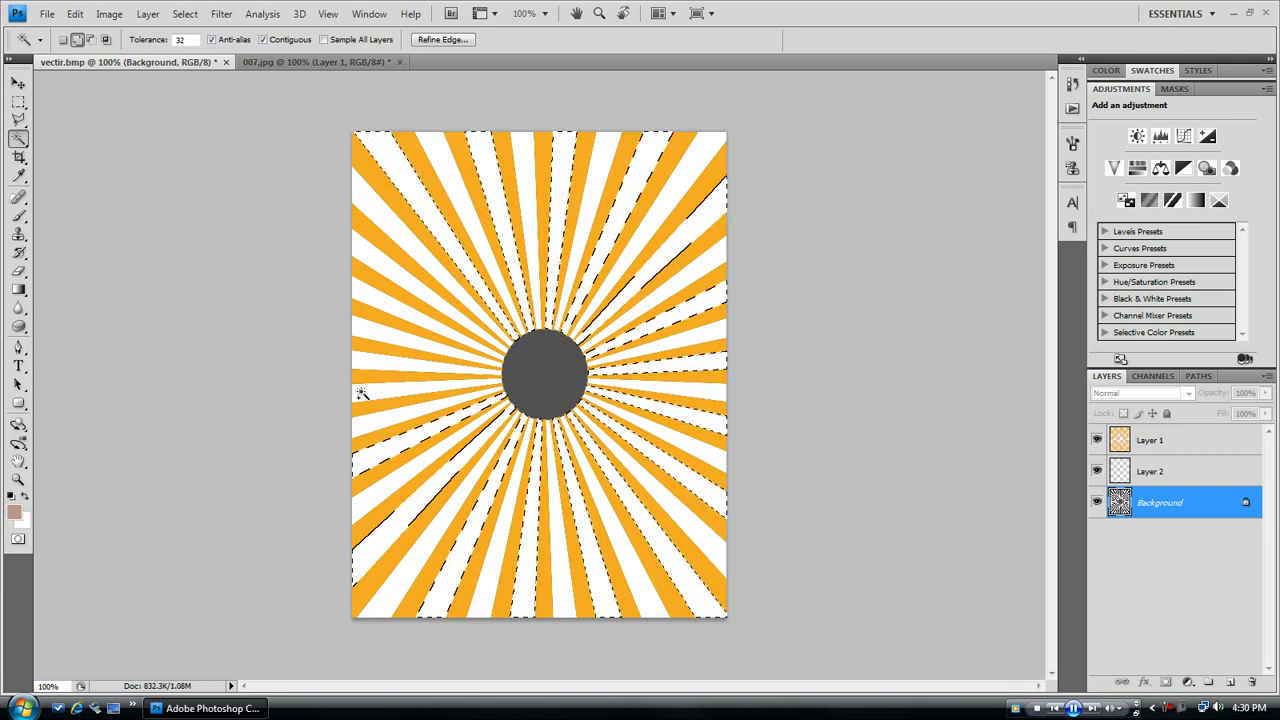
click(366, 329)
shift+click(380, 266)
Fill the selected rays on Layer 2 with lime green c6ff00
click(1203, 481)
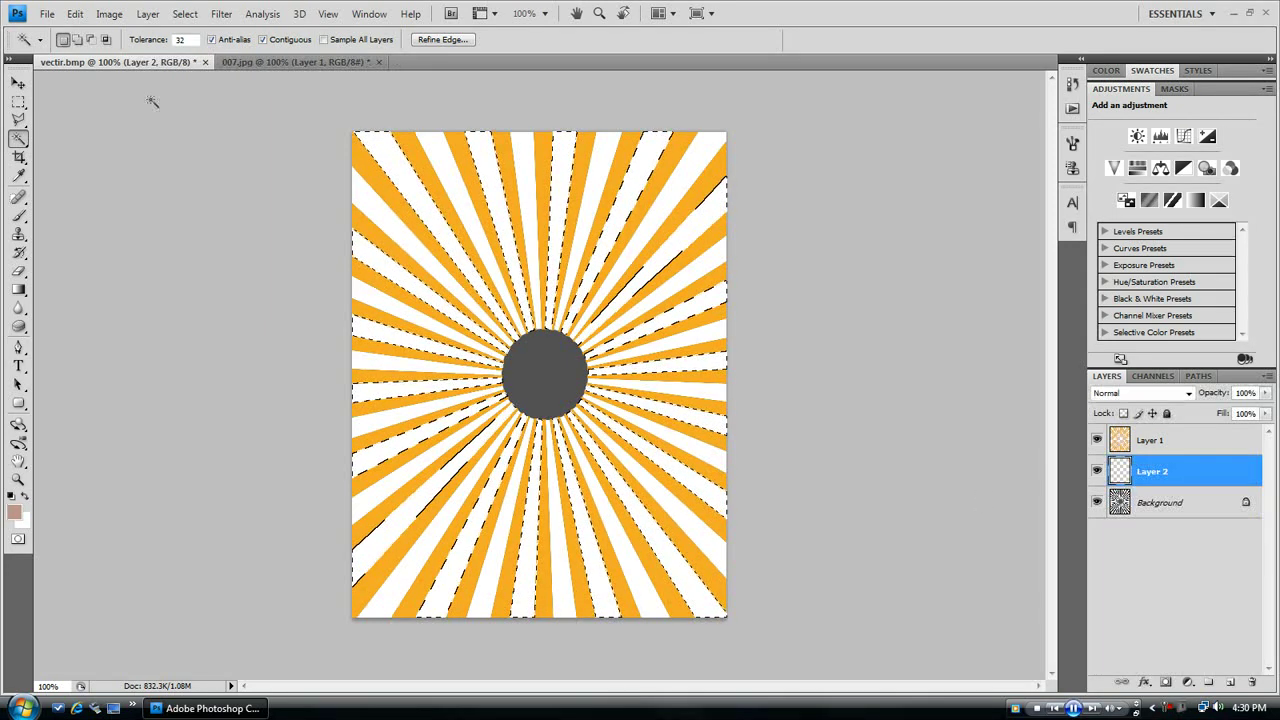
click(75, 14)
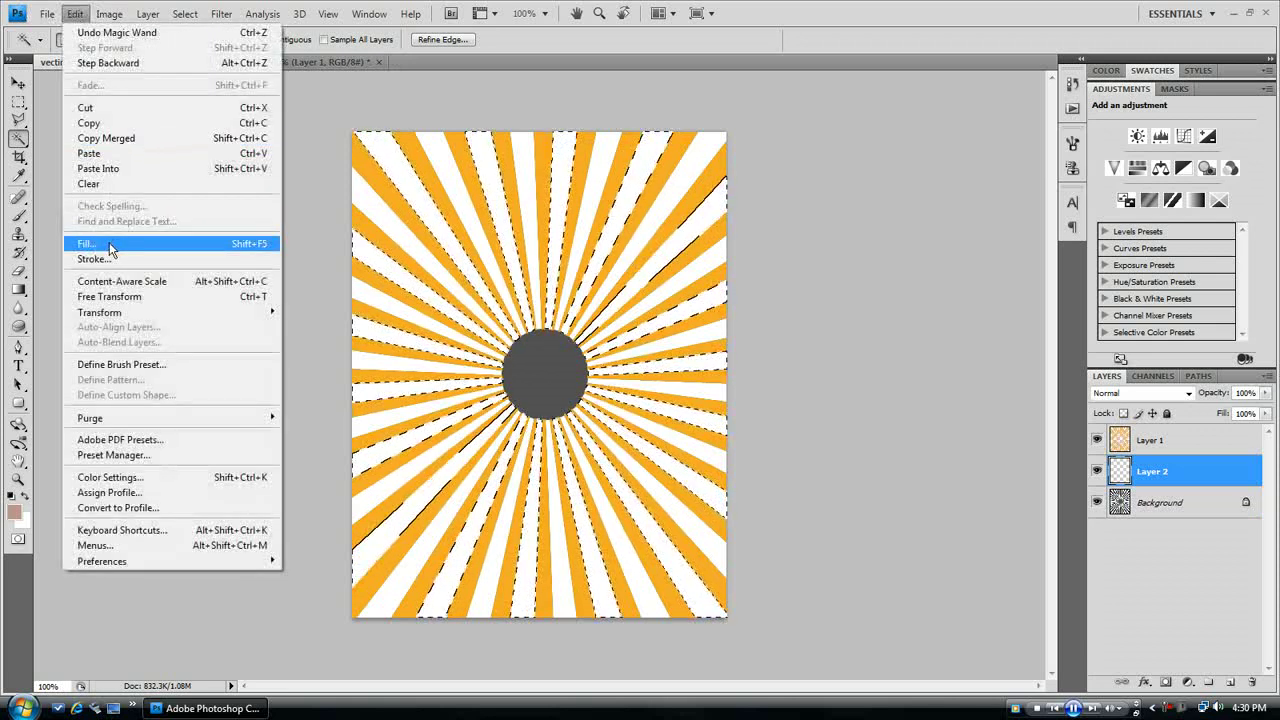
click(95, 243)
click(586, 216)
click(591, 259)
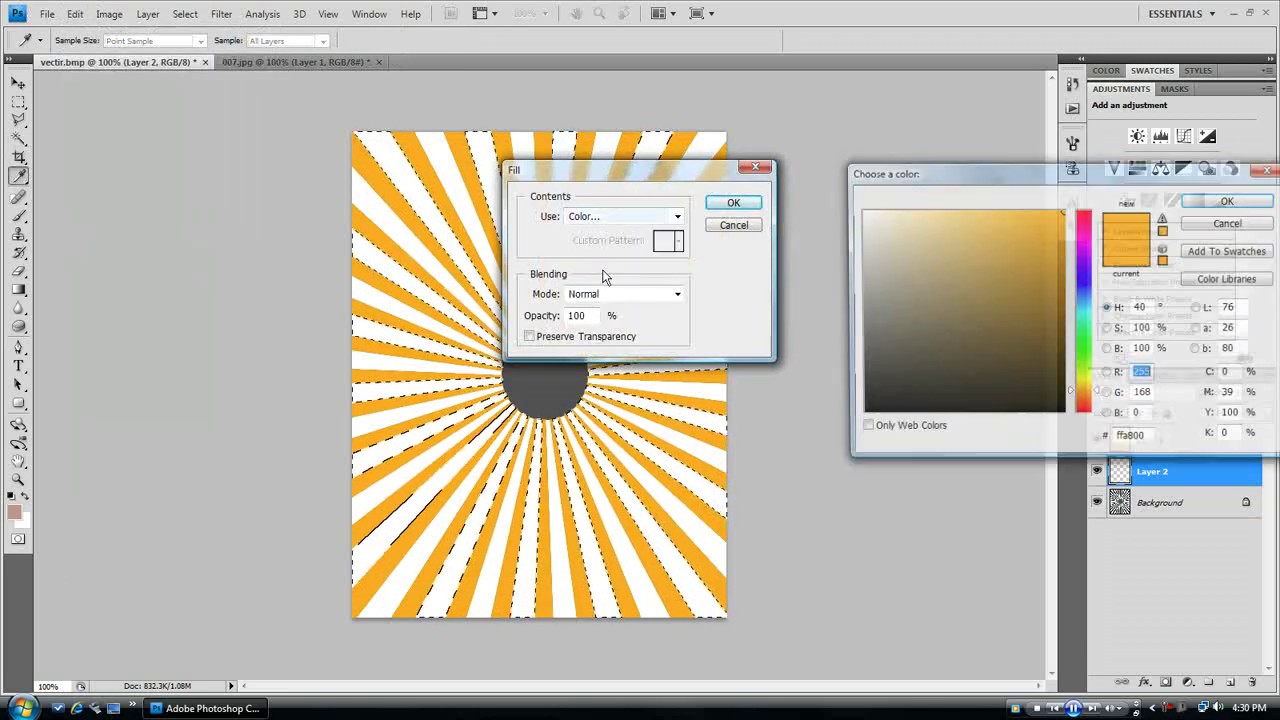
click(1087, 346)
click(1087, 367)
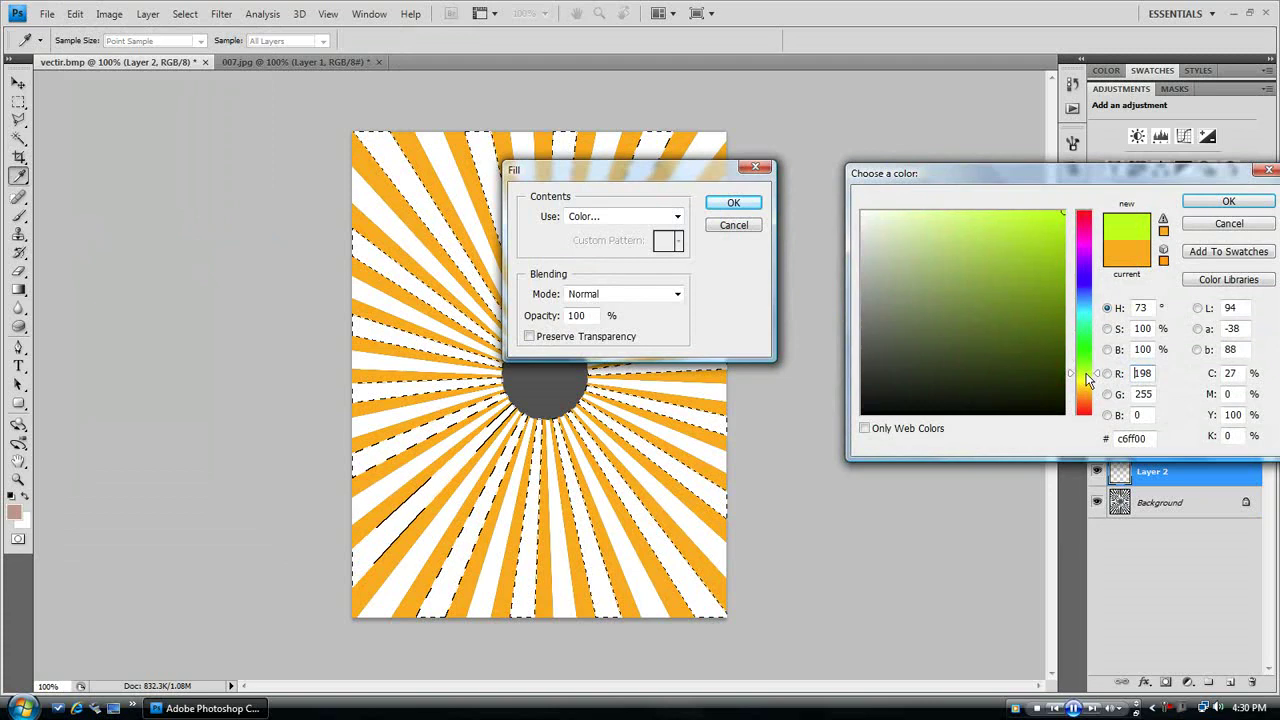
click(1228, 201)
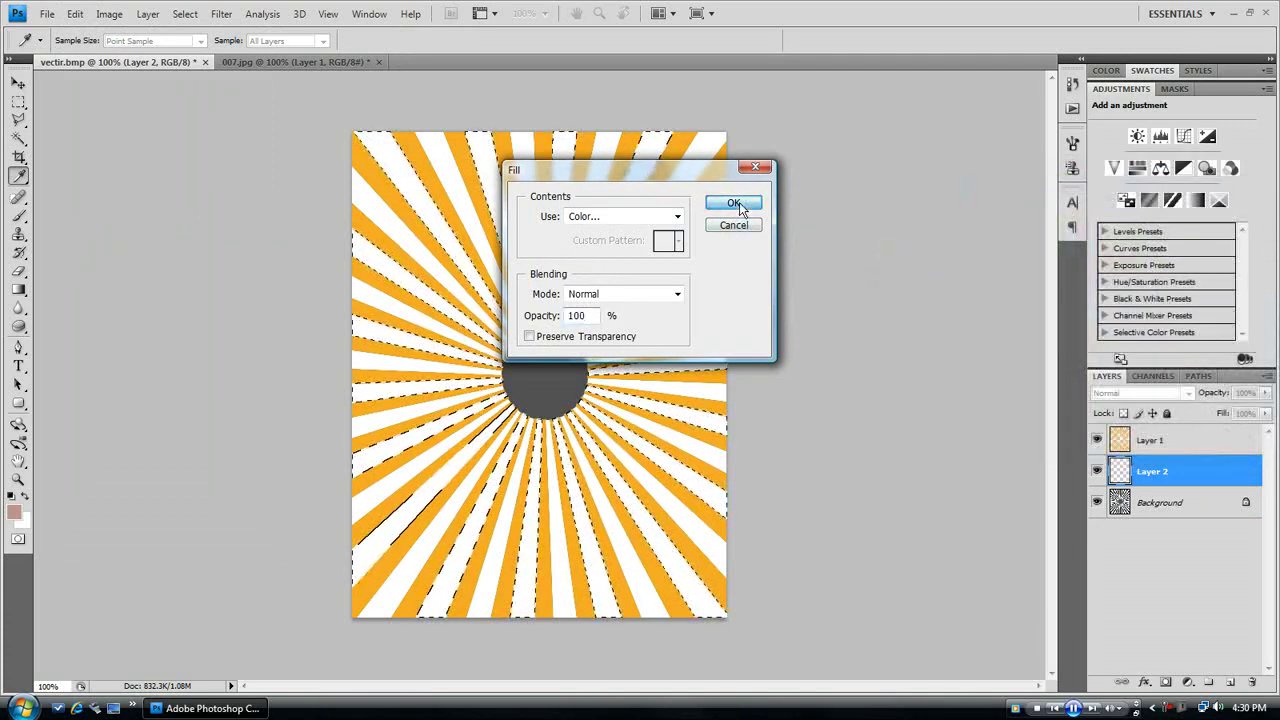
click(735, 203)
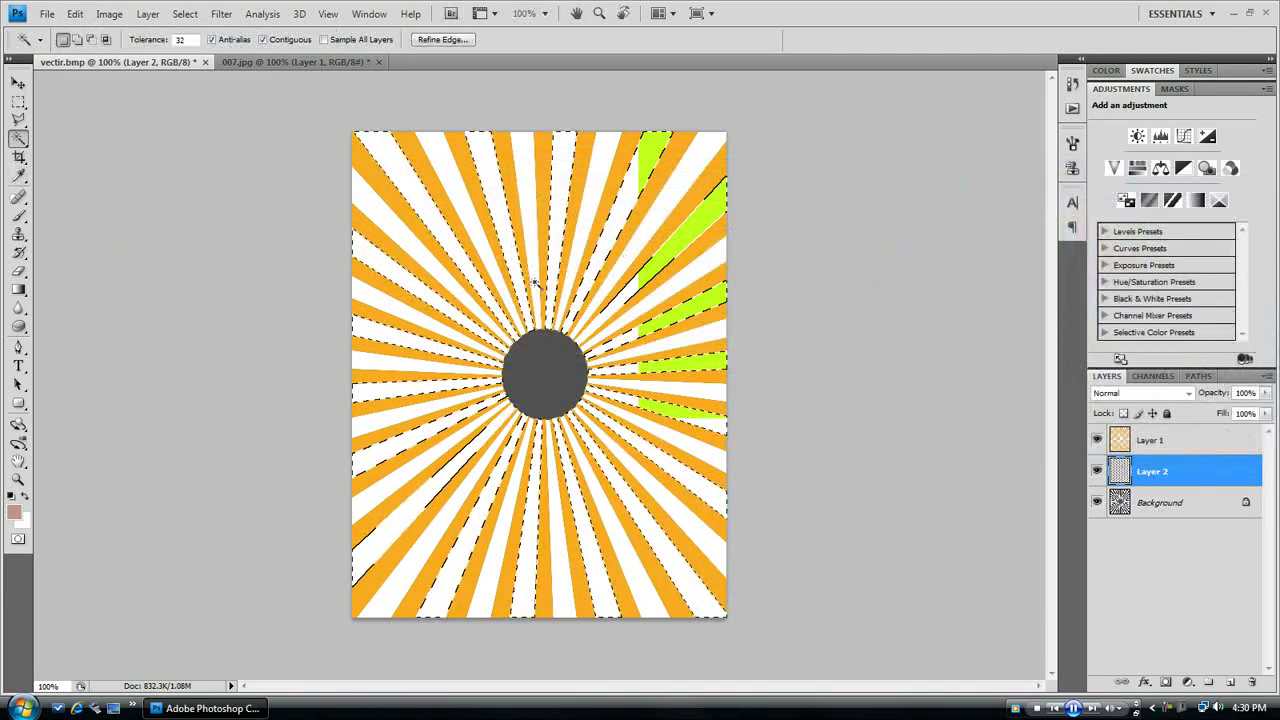
Invert the current selection, then clear it
click(185, 13)
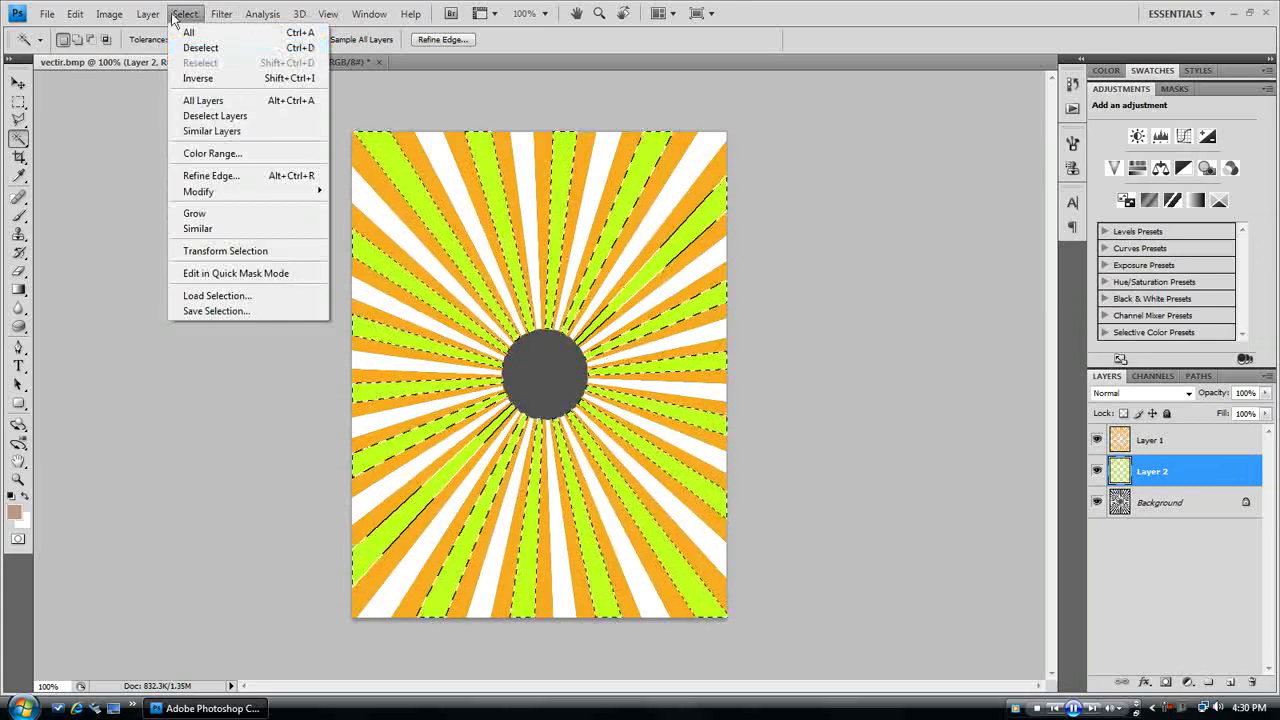
click(212, 77)
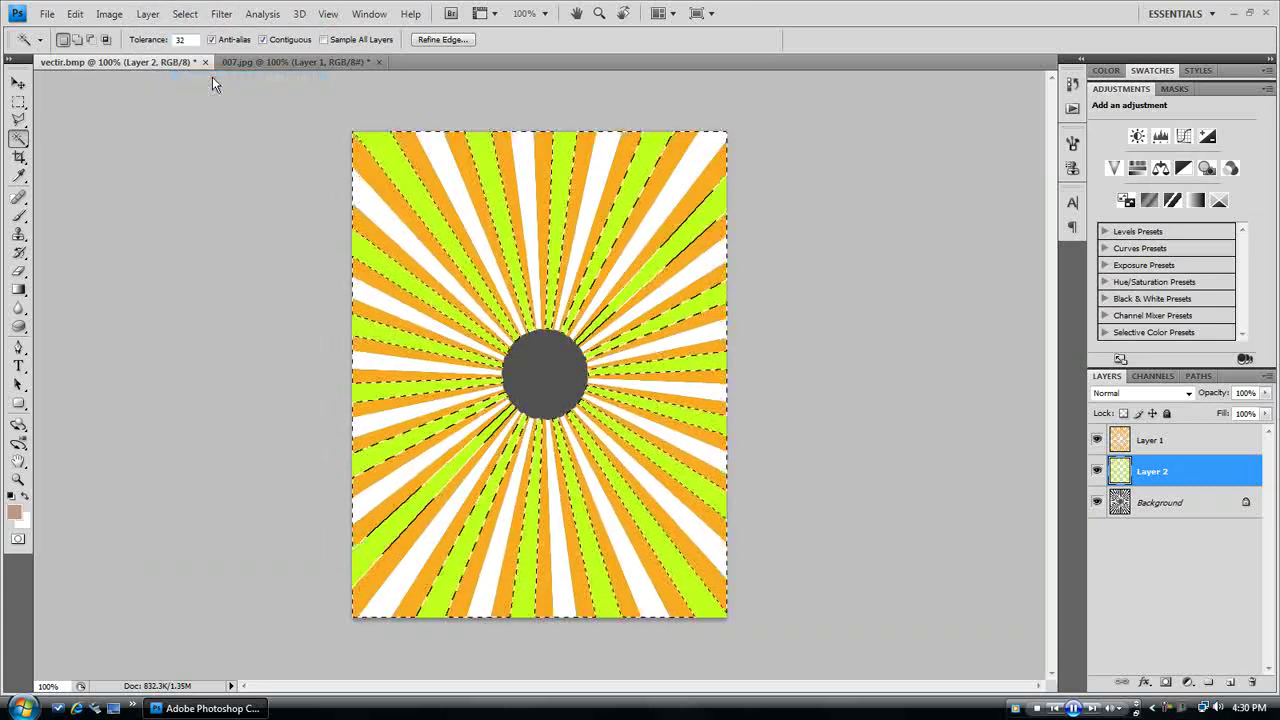
click(185, 13)
click(208, 46)
Add Layer 3 and select the remaining white rays on the Background
click(1177, 512)
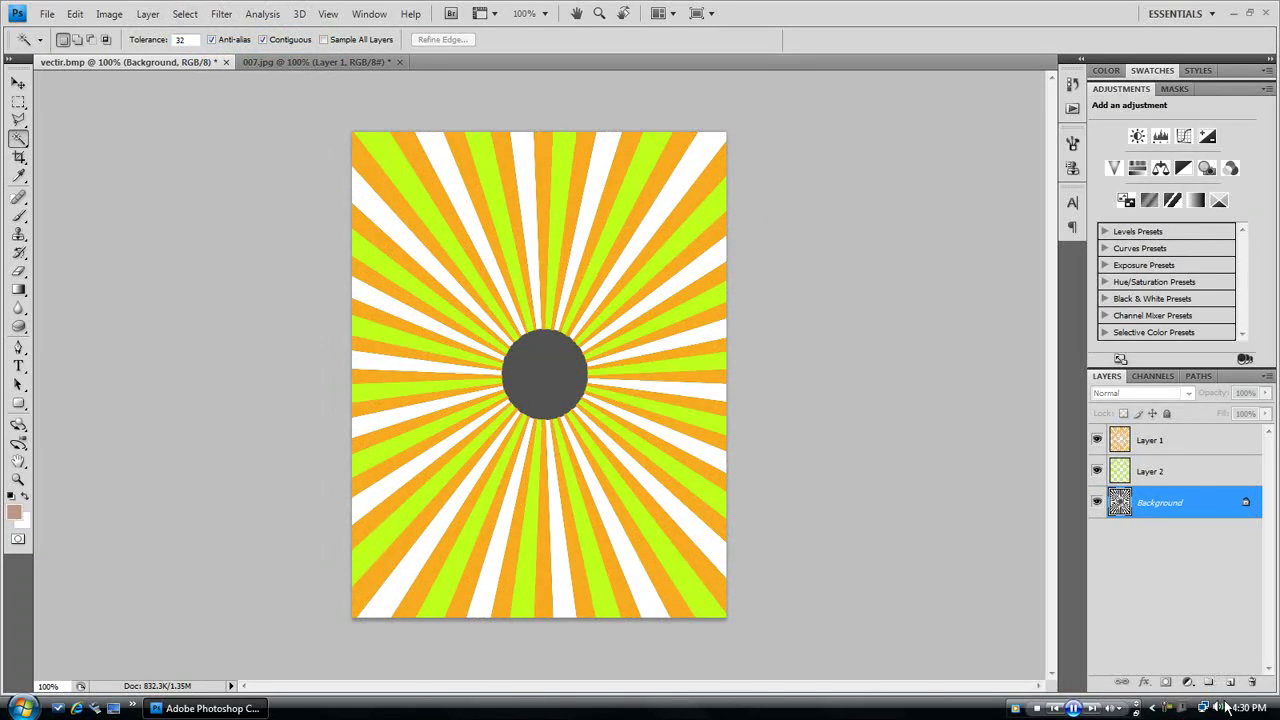
click(1230, 682)
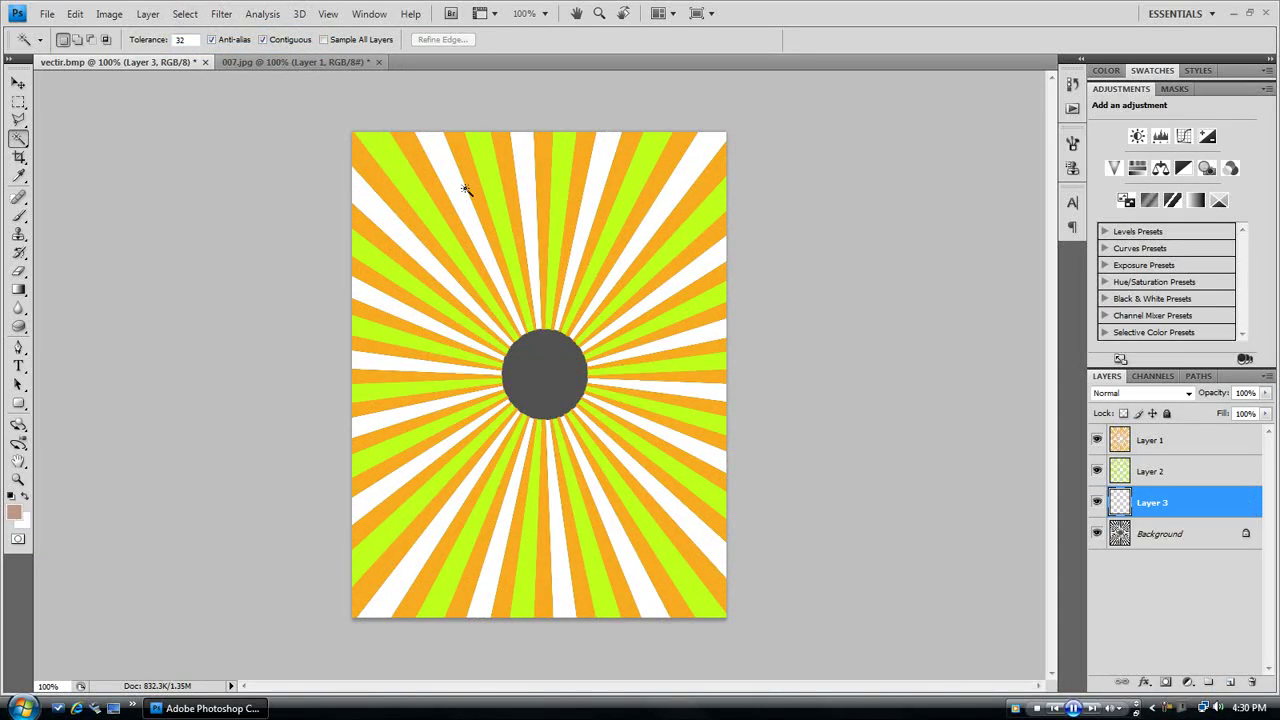
click(263, 39)
click(480, 178)
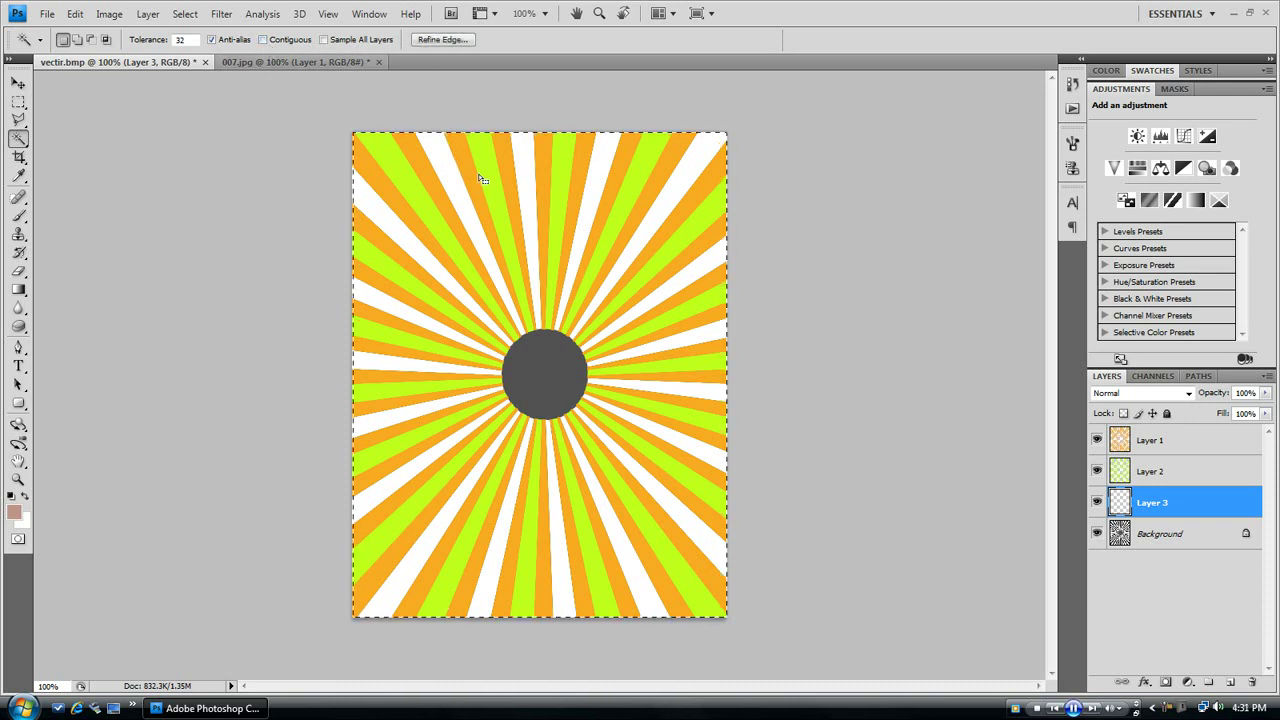
click(80, 14)
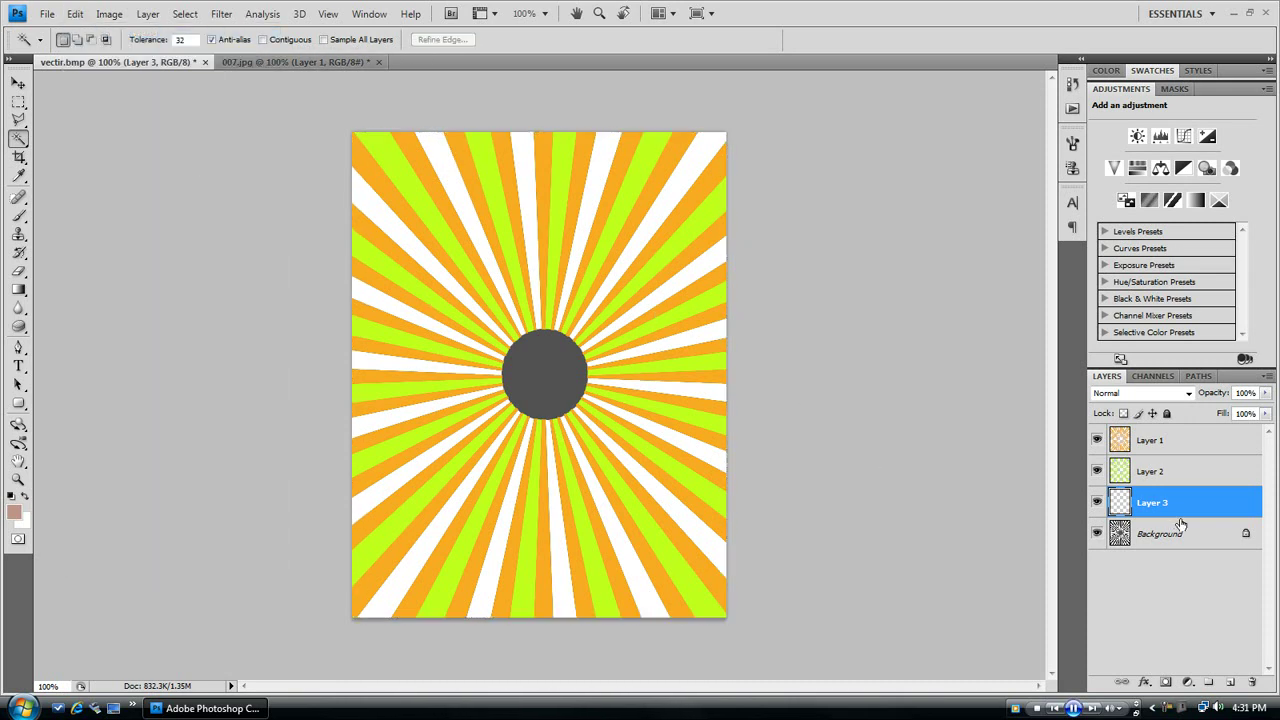
click(1179, 536)
click(601, 160)
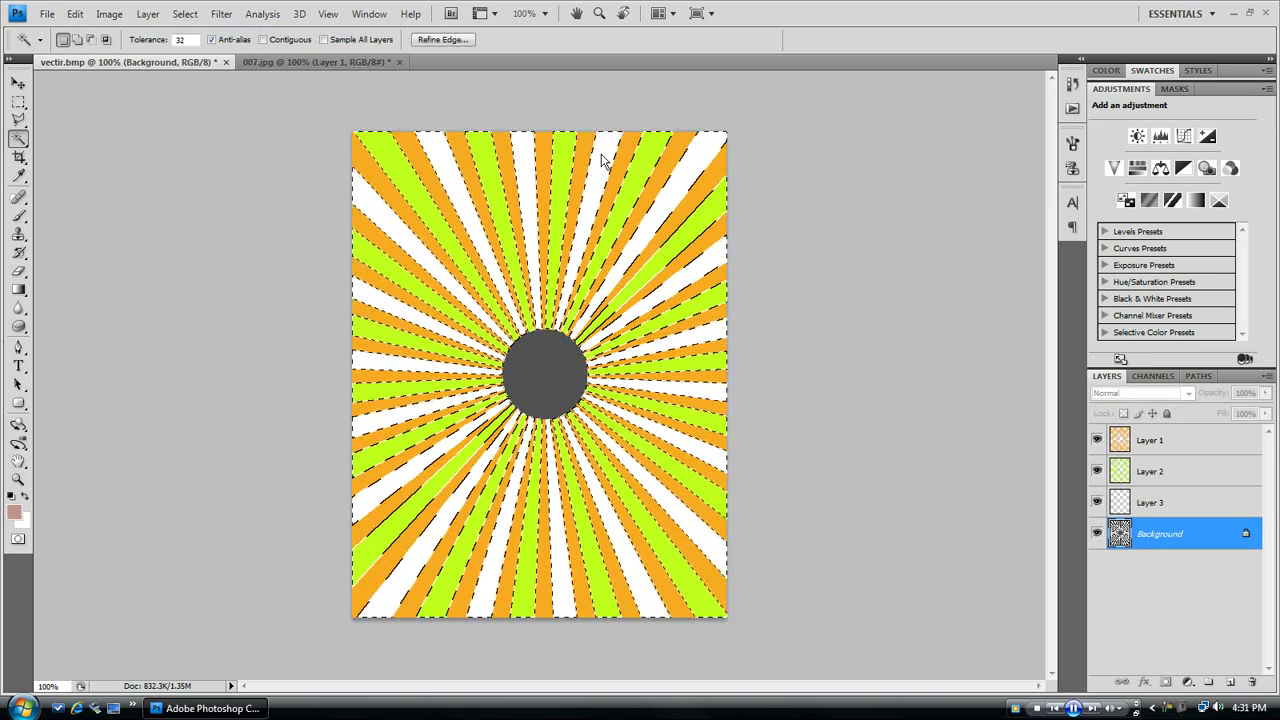
Fill the selected rays on Layer 3 with green 00ff96, then deselect
click(1177, 510)
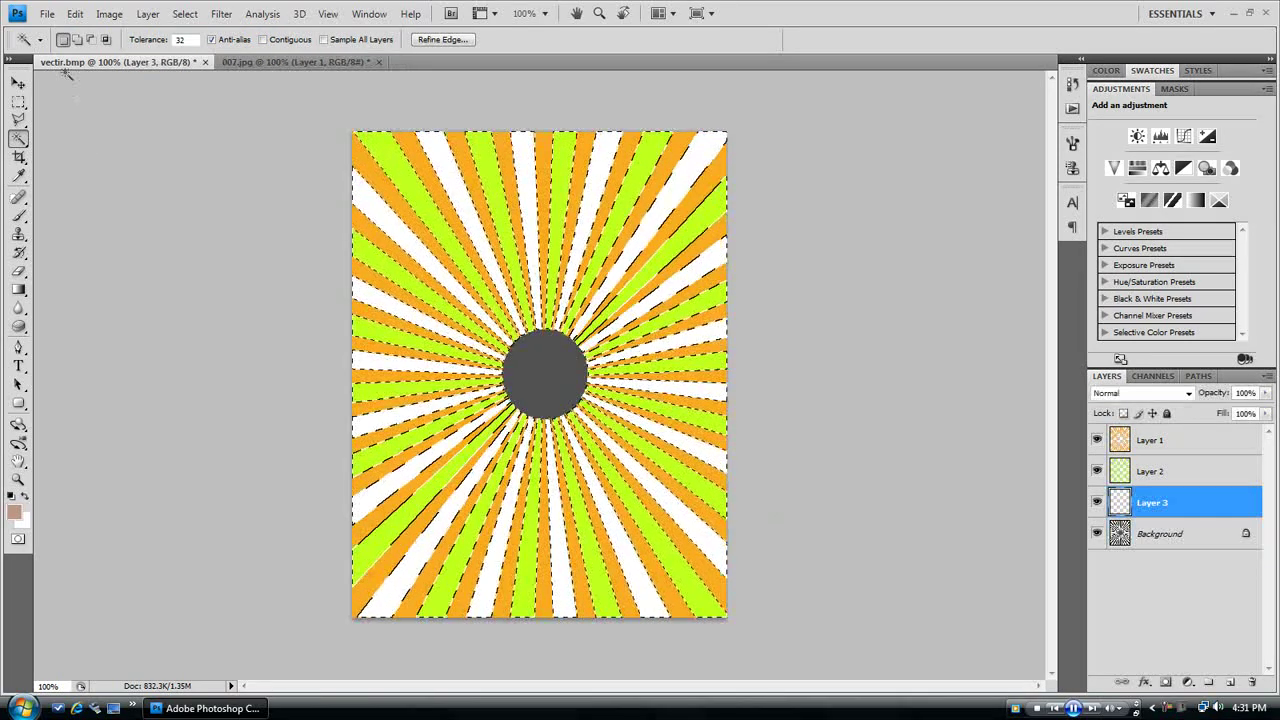
click(75, 14)
click(142, 240)
click(621, 216)
click(590, 260)
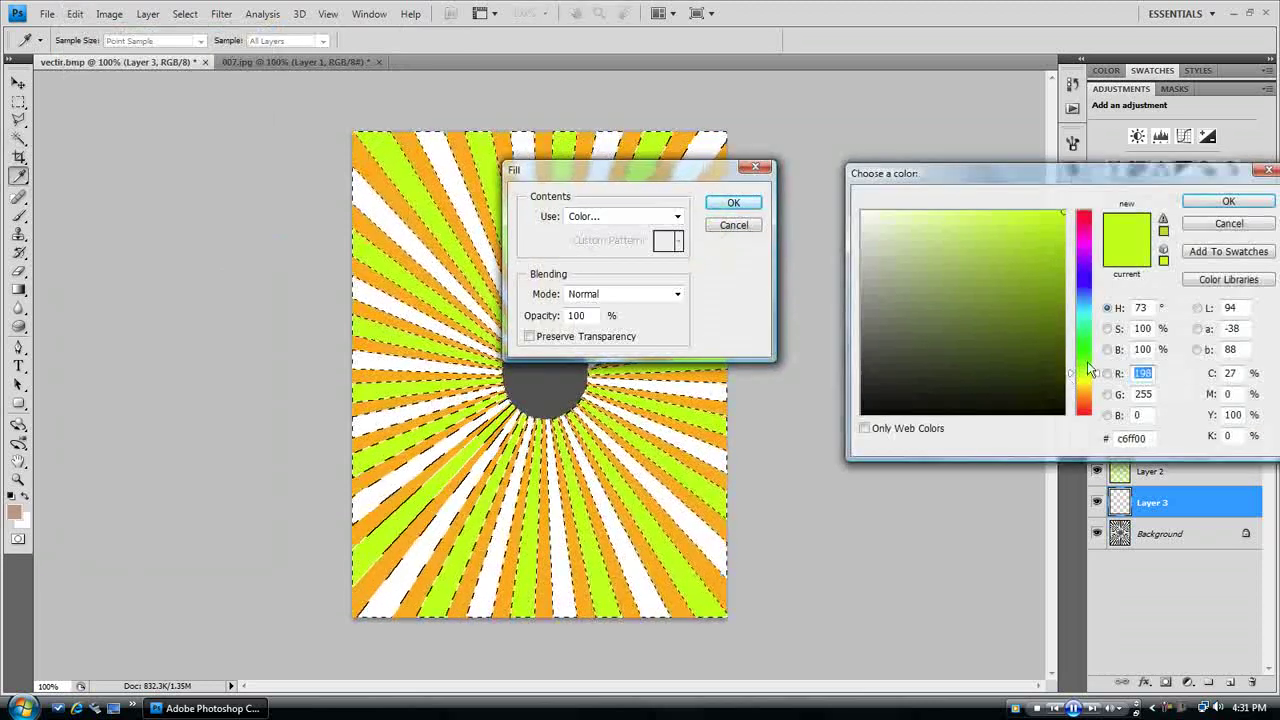
drag(1088, 336, 1089, 326)
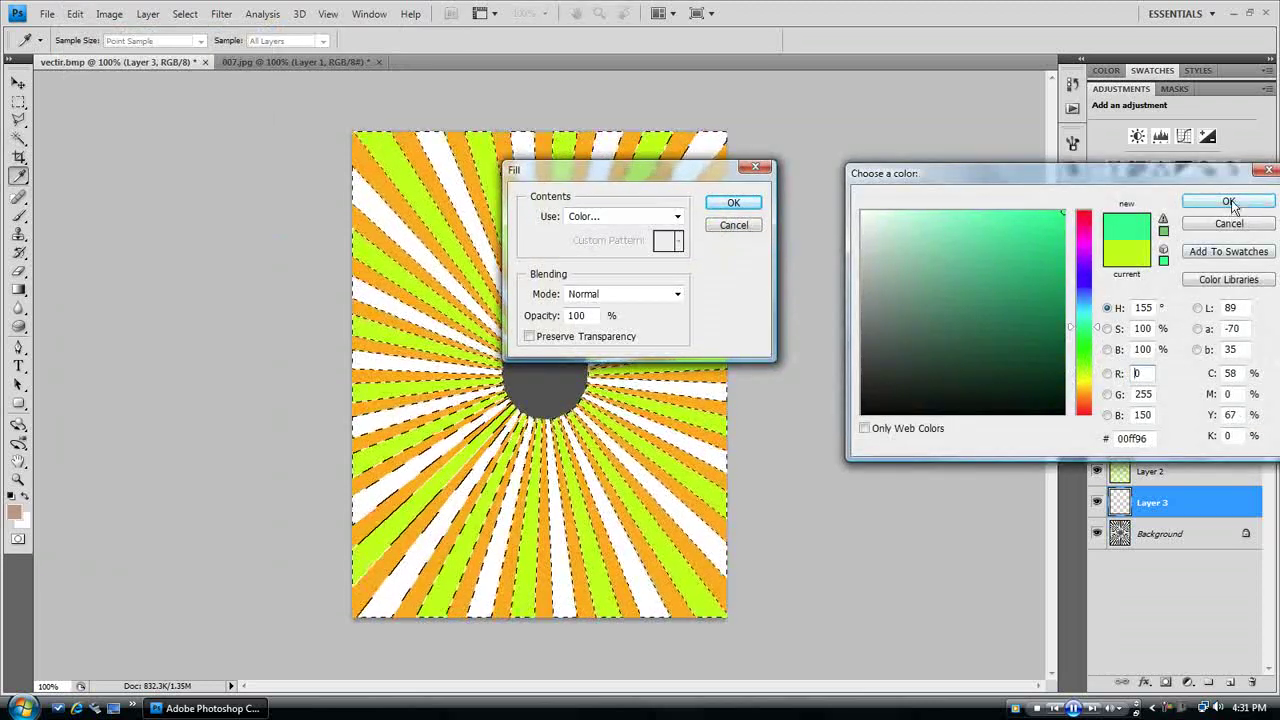
click(1228, 201)
click(733, 202)
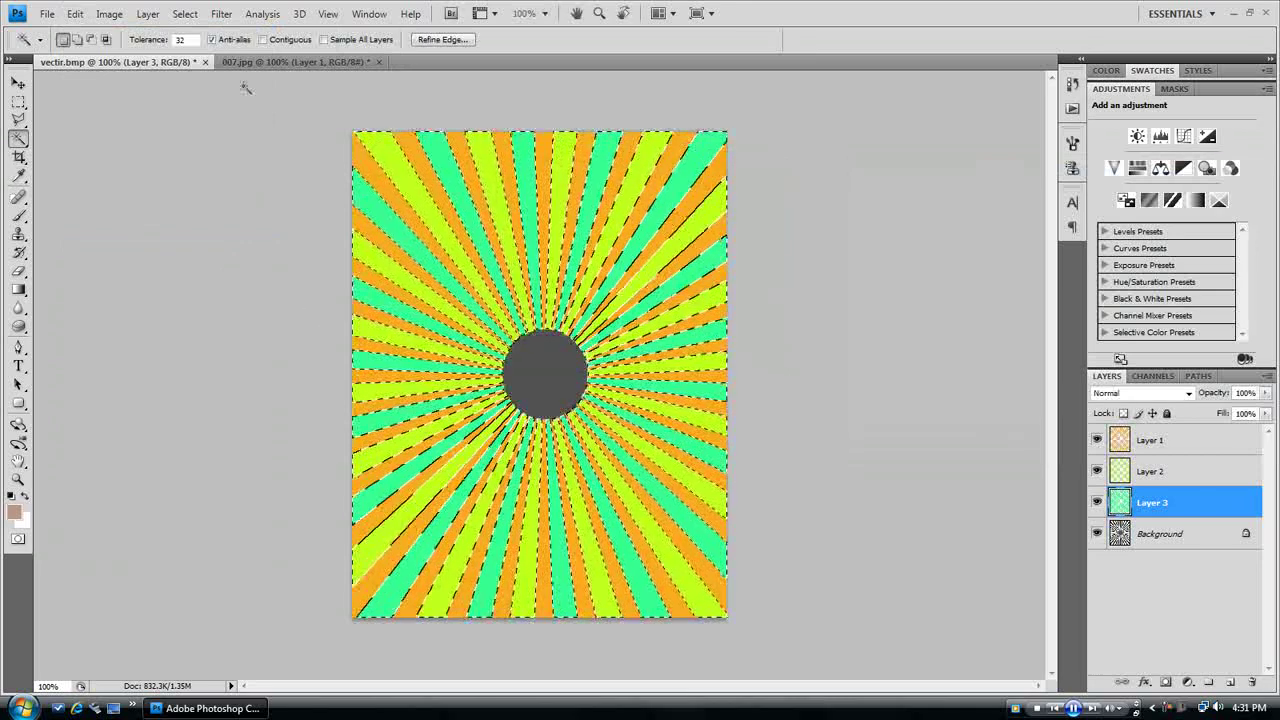
click(185, 14)
click(200, 48)
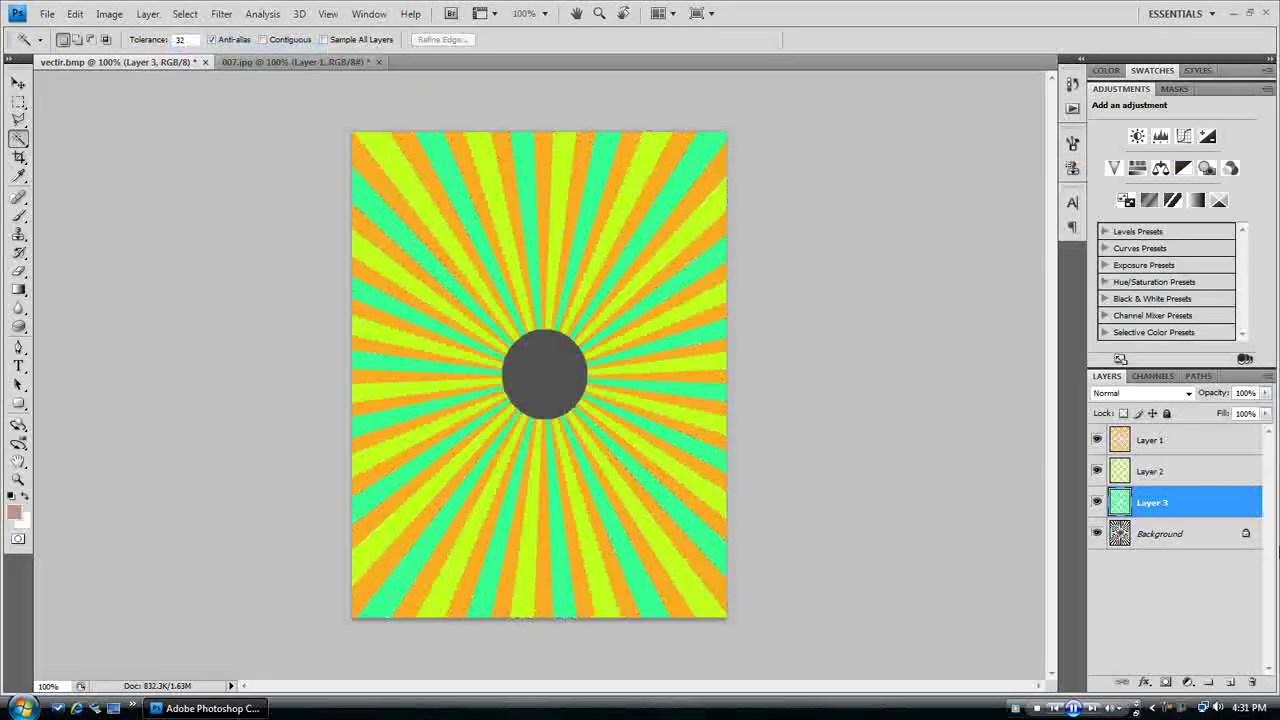
Give Layer 1 a thin white Stroke layer style
double_click(1236, 447)
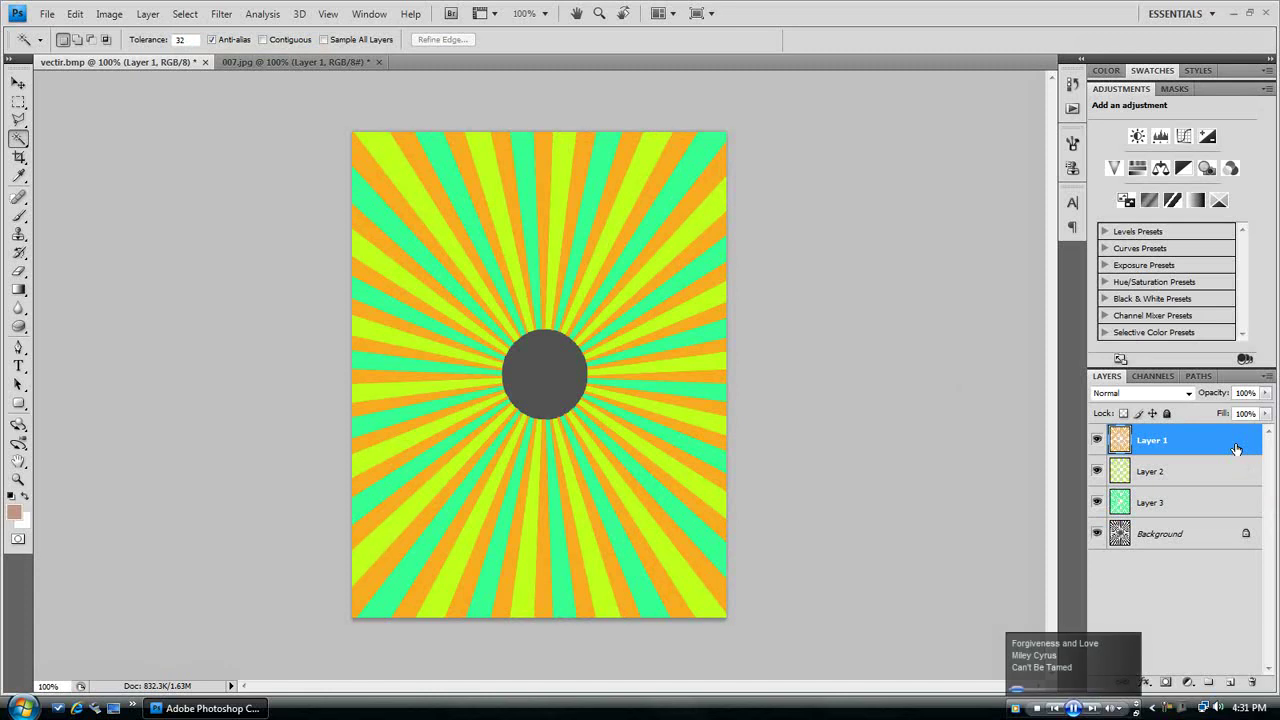
click(787, 360)
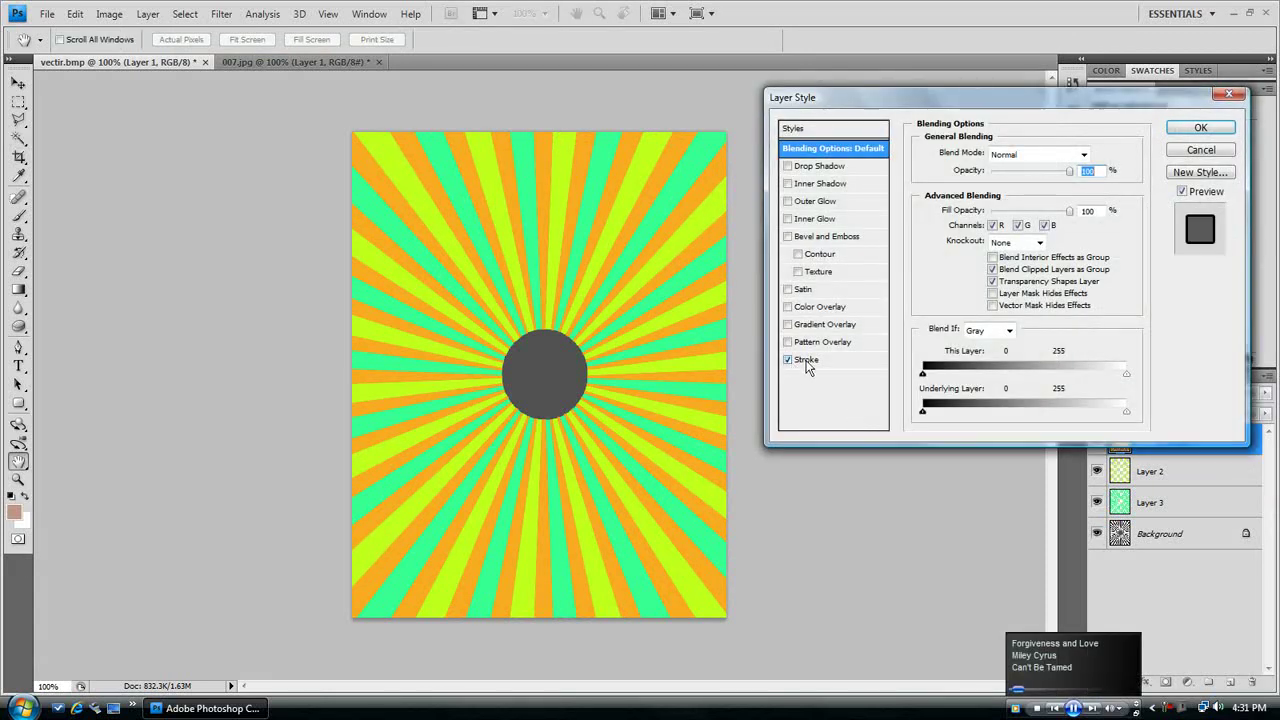
drag(980, 152, 976, 155)
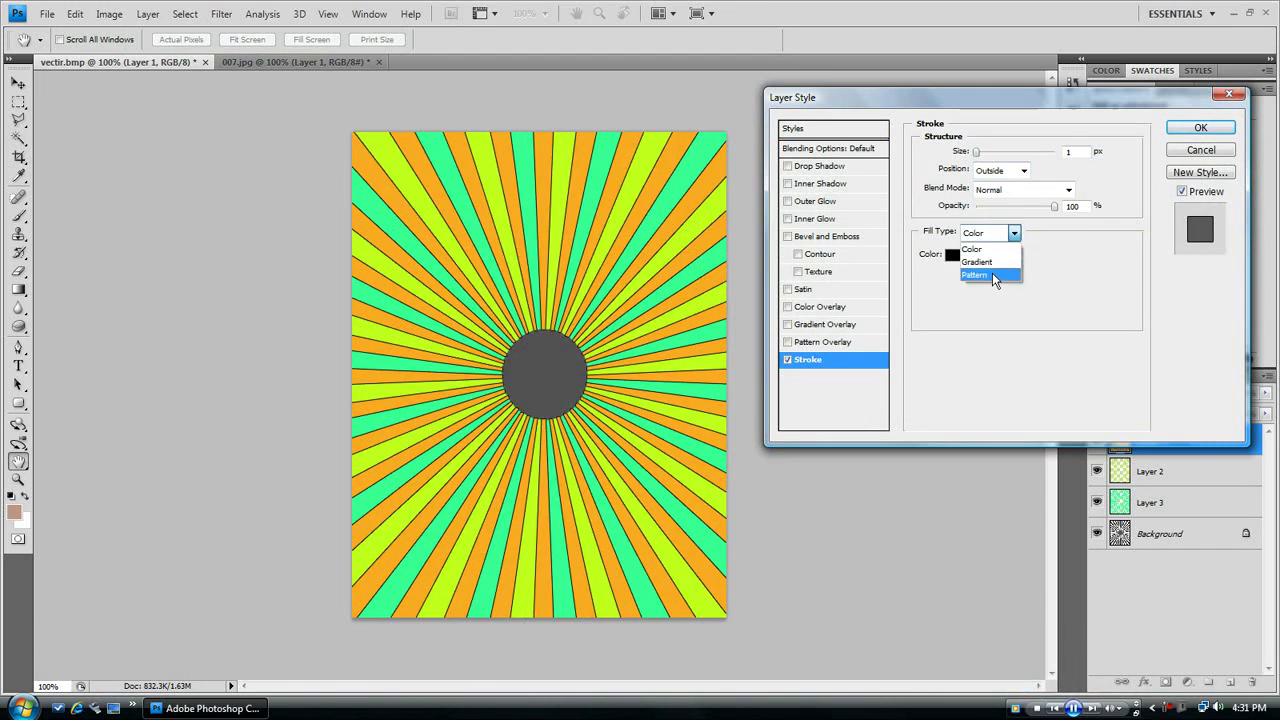
click(972, 249)
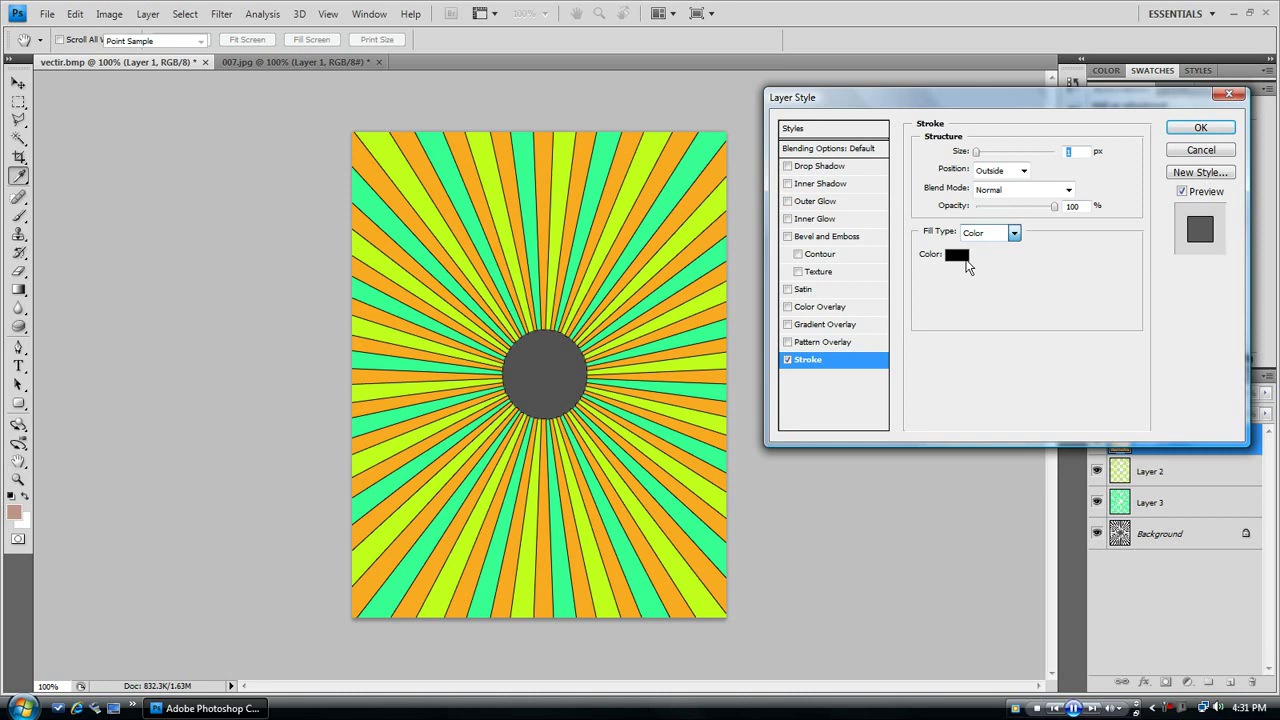
drag(935, 267, 815, 172)
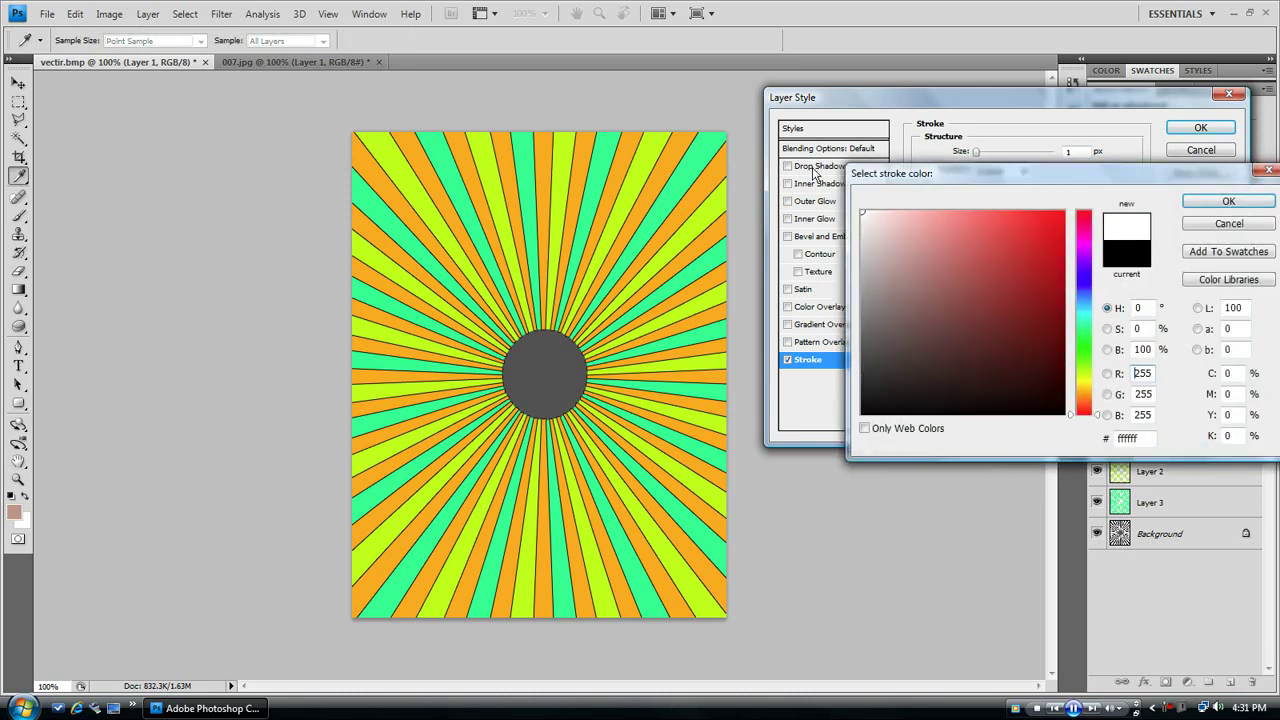
click(1229, 203)
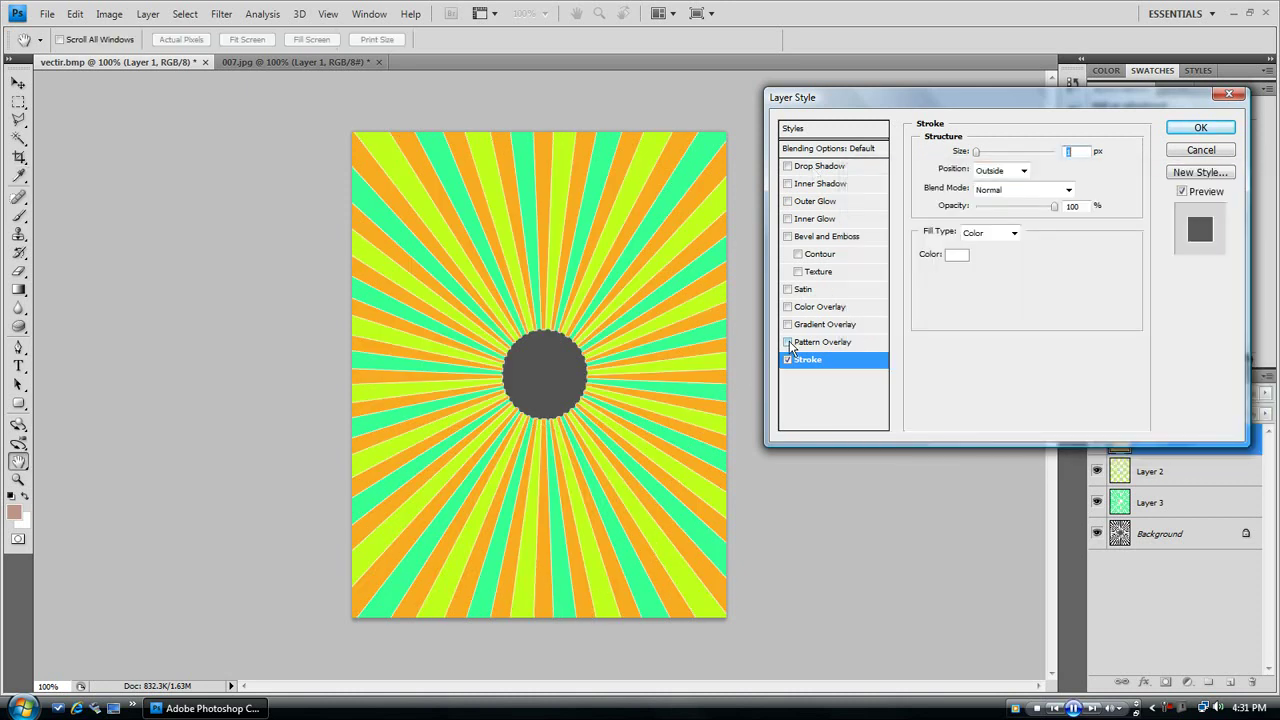
Add a pale diagonal-stripe Pattern Overlay at 64% opacity to Layer 1
click(789, 341)
click(817, 343)
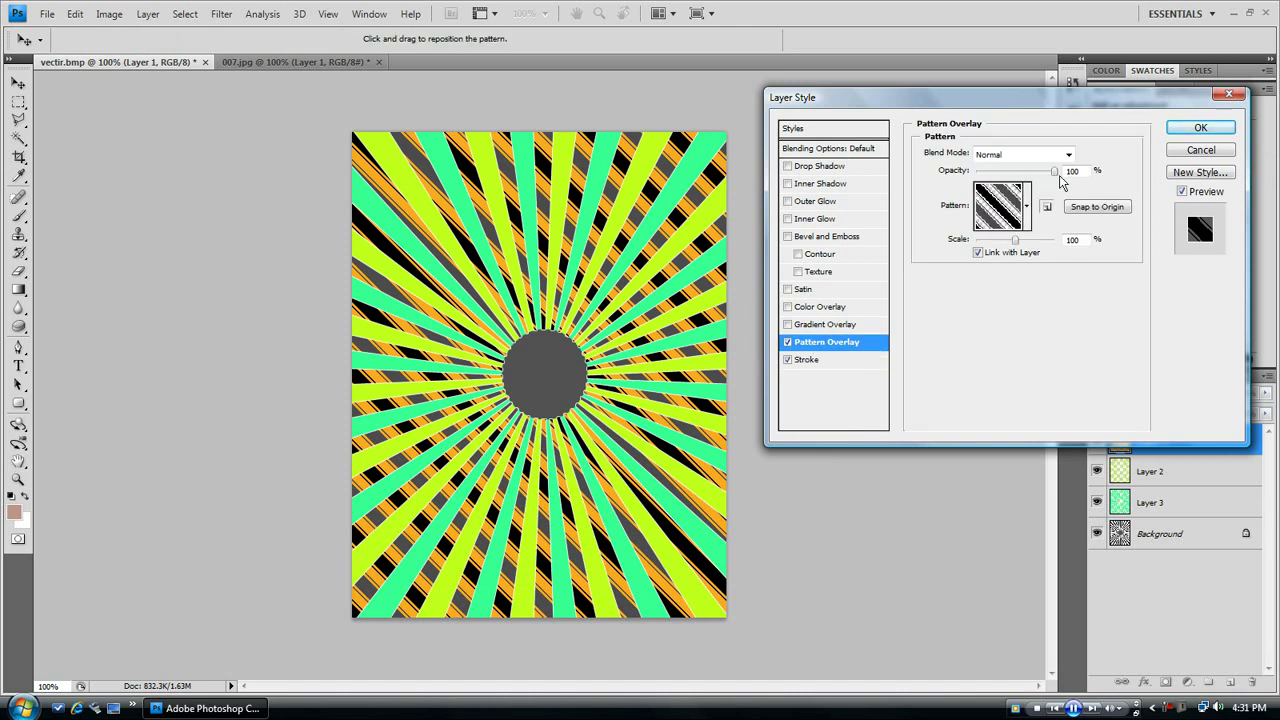
drag(1054, 171, 1026, 171)
click(1026, 205)
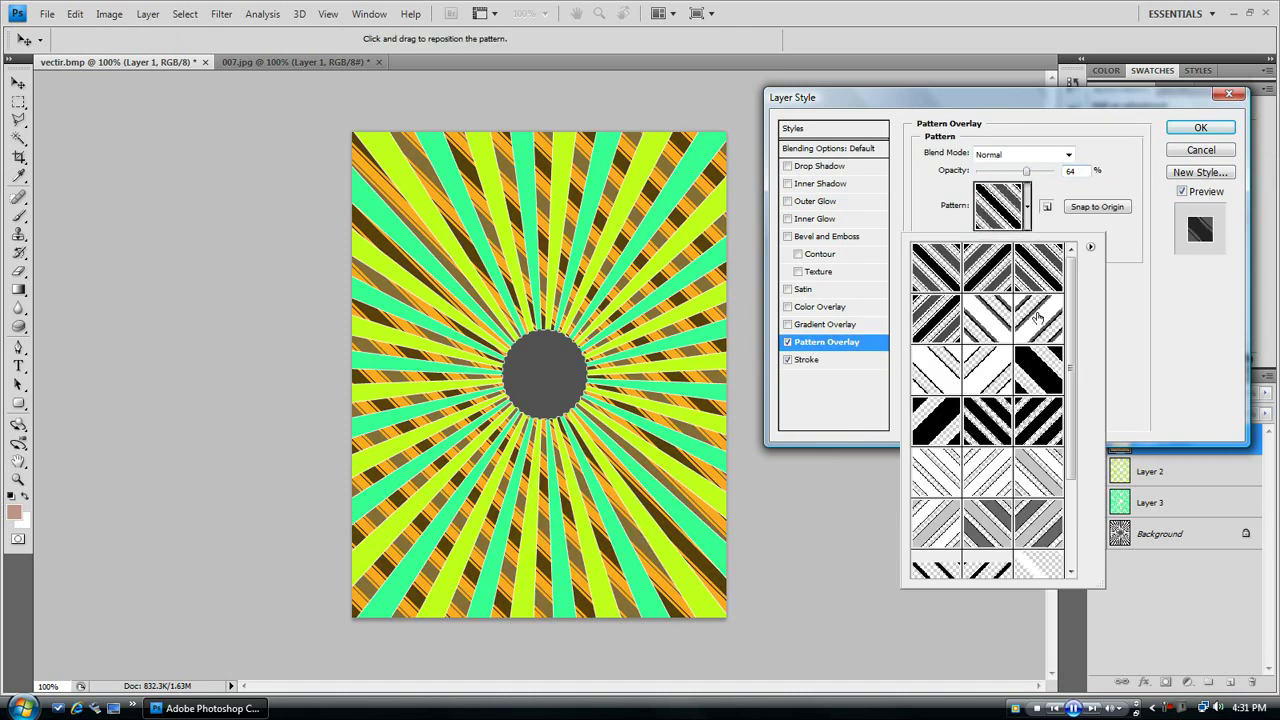
drag(1070, 360, 1084, 447)
click(1038, 450)
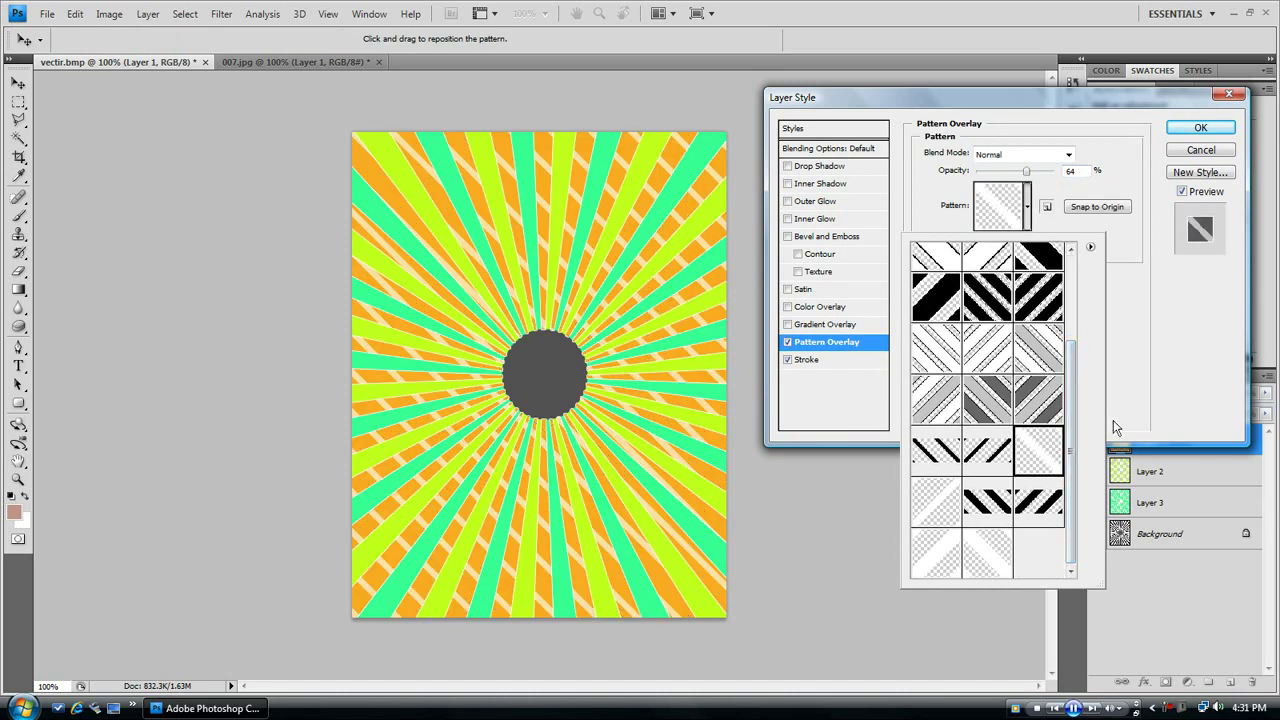
click(945, 553)
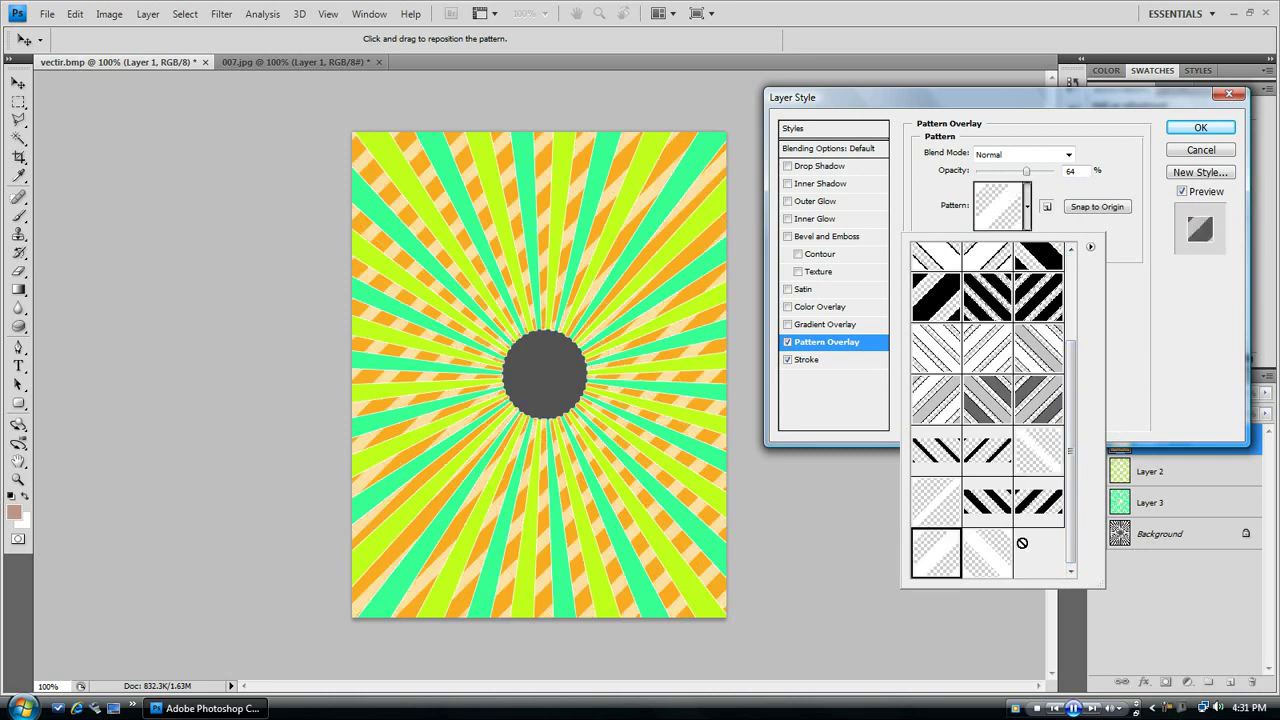
click(1206, 130)
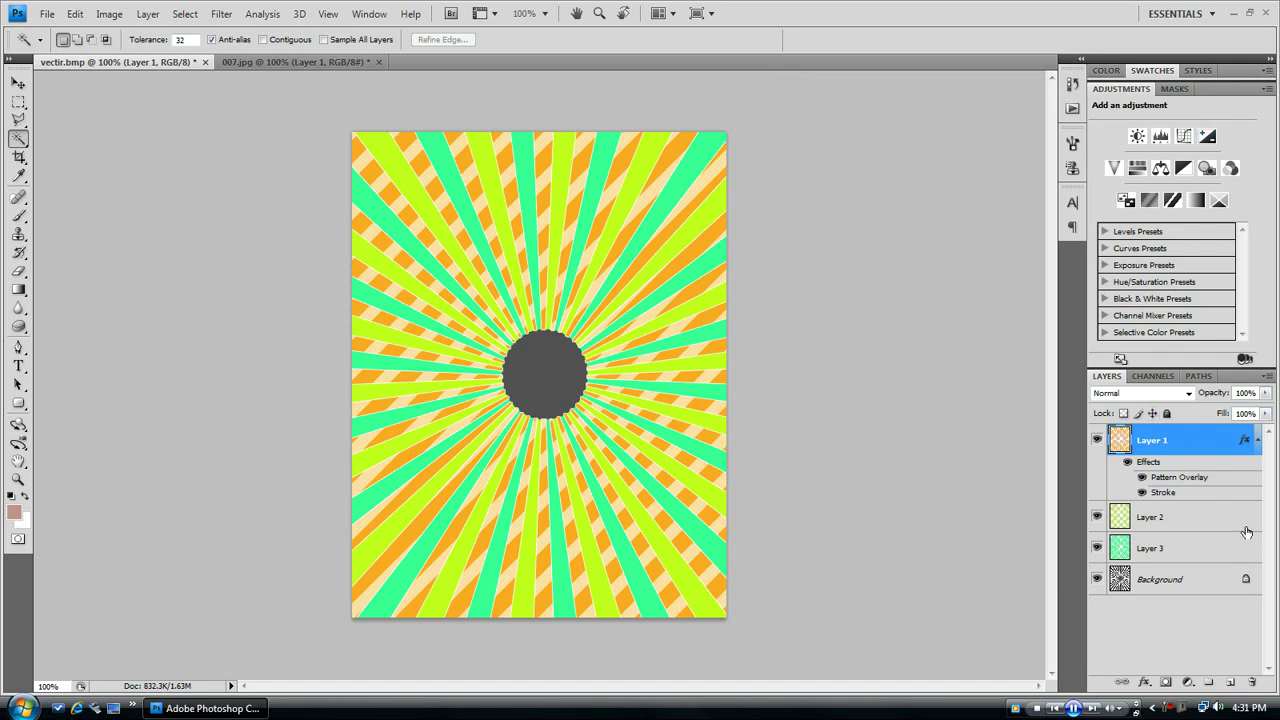
Add a Pattern Overlay to Layer 2 using the peace-sign pattern from the loaded Untitled Patterns set
double_click(1248, 526)
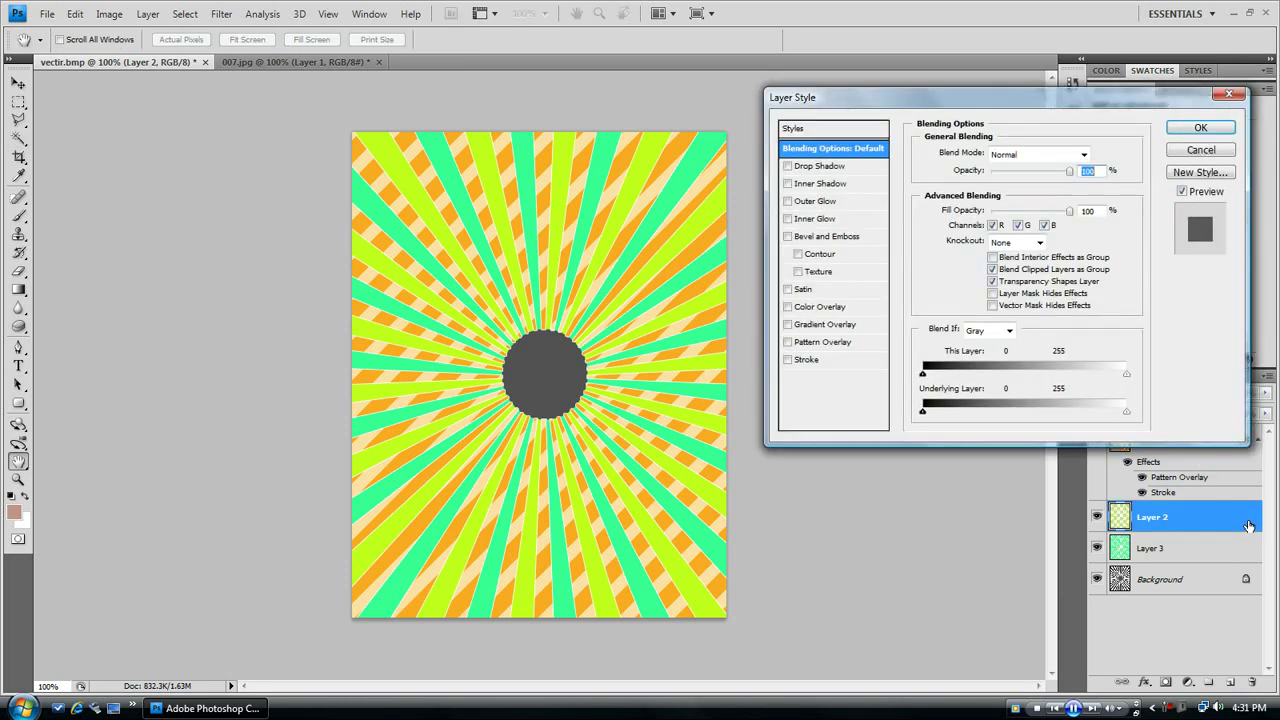
click(788, 342)
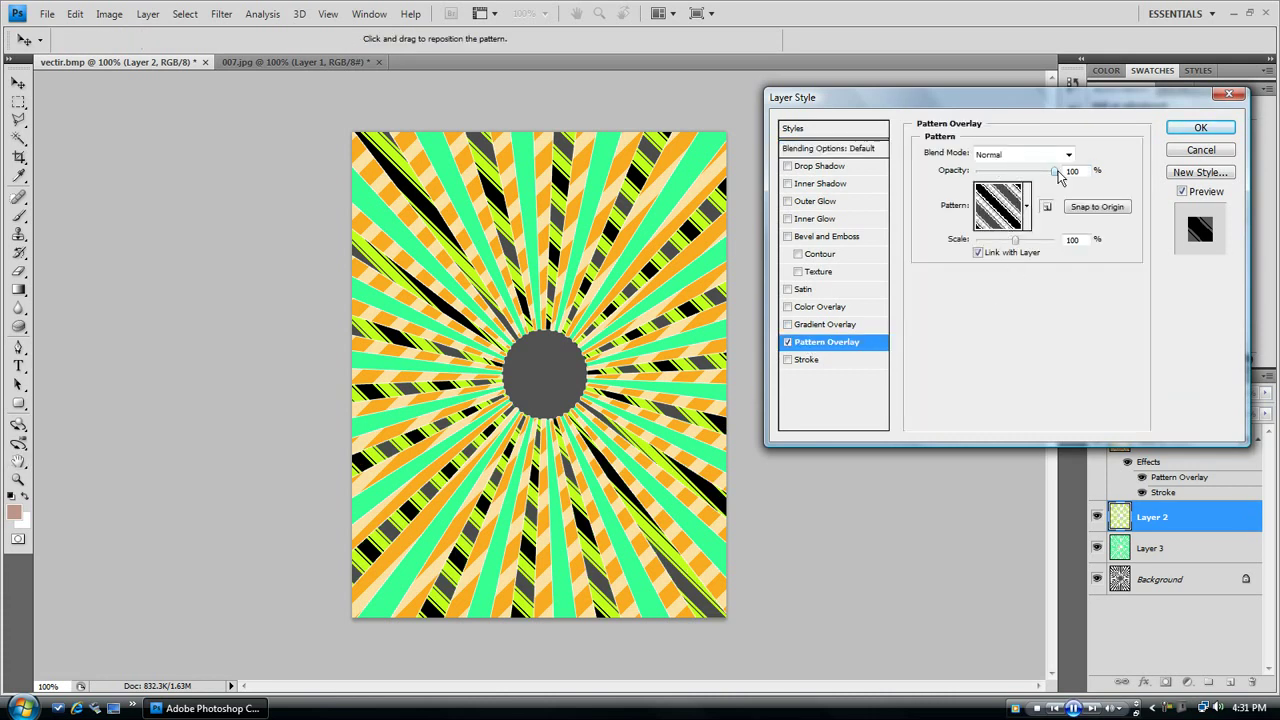
click(1019, 171)
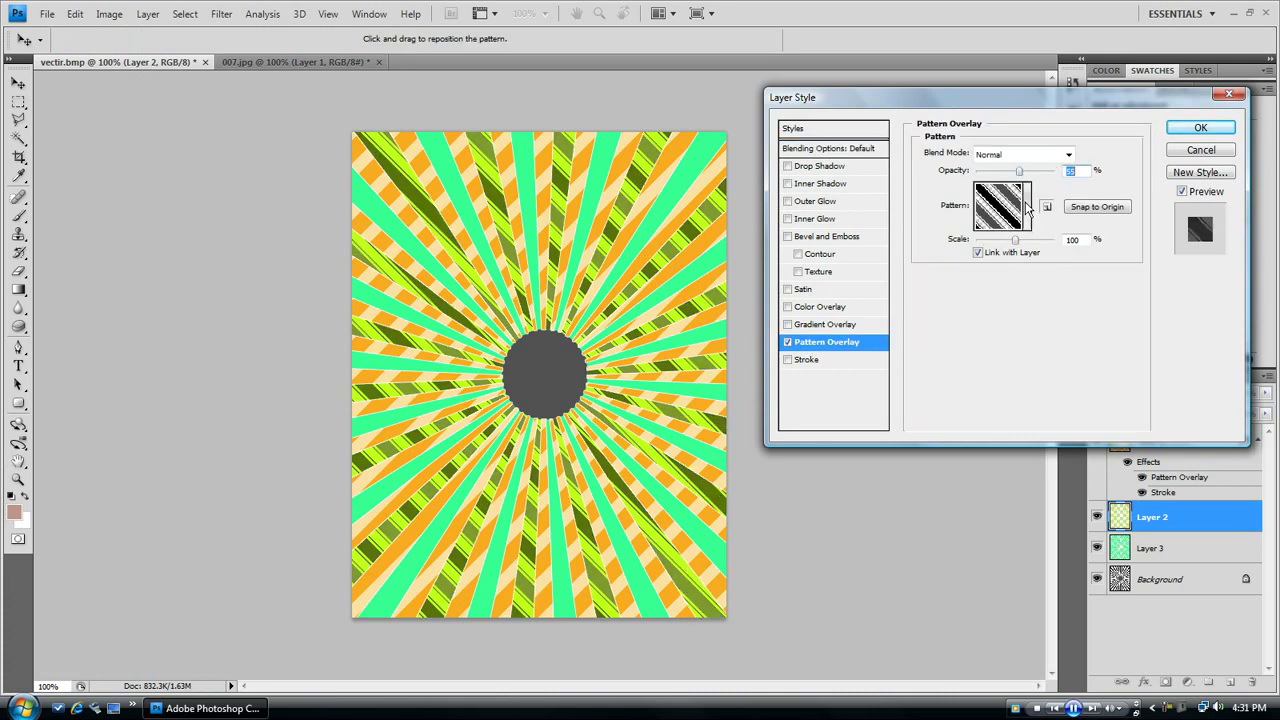
click(1026, 206)
click(1090, 248)
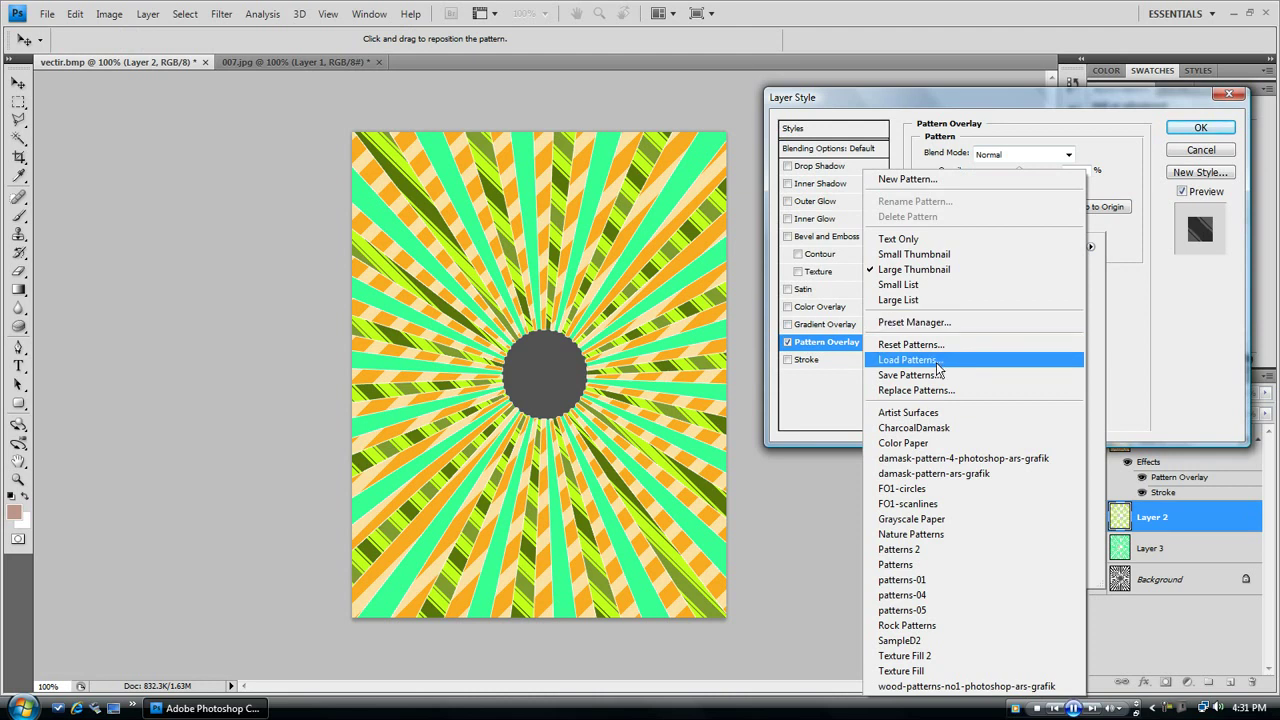
click(940, 362)
click(690, 186)
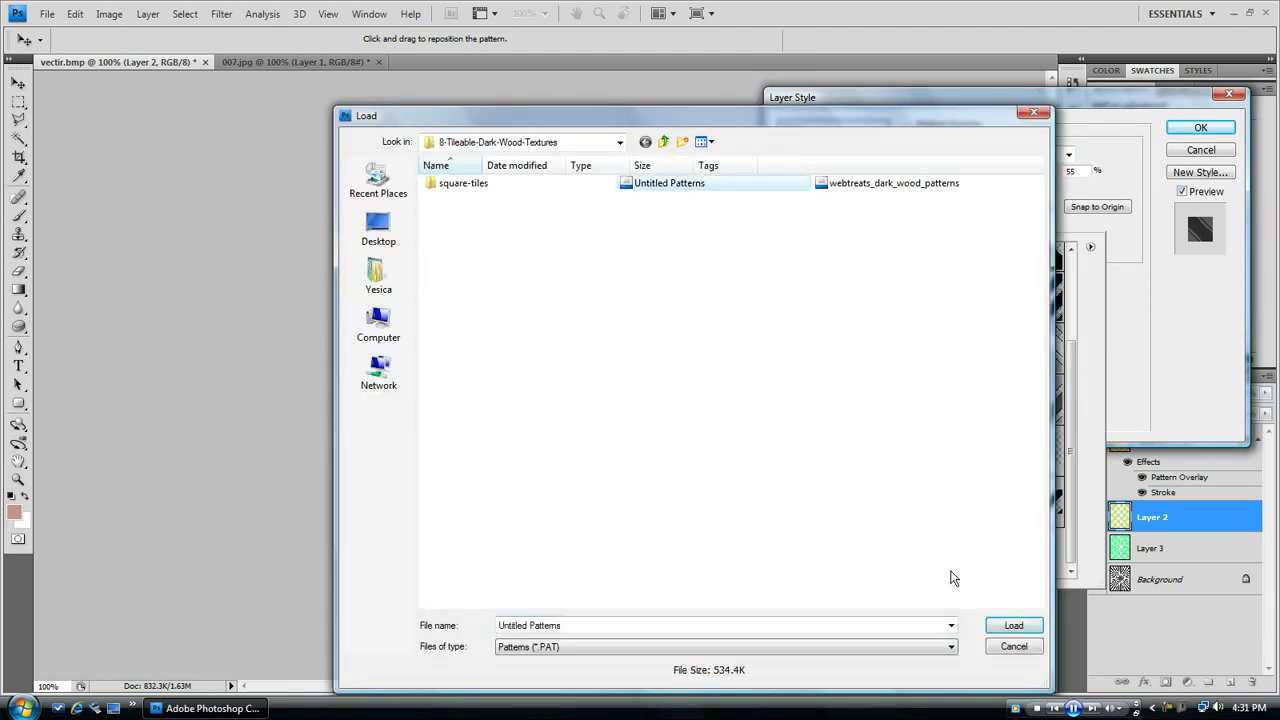
click(1005, 626)
drag(1075, 397, 1071, 565)
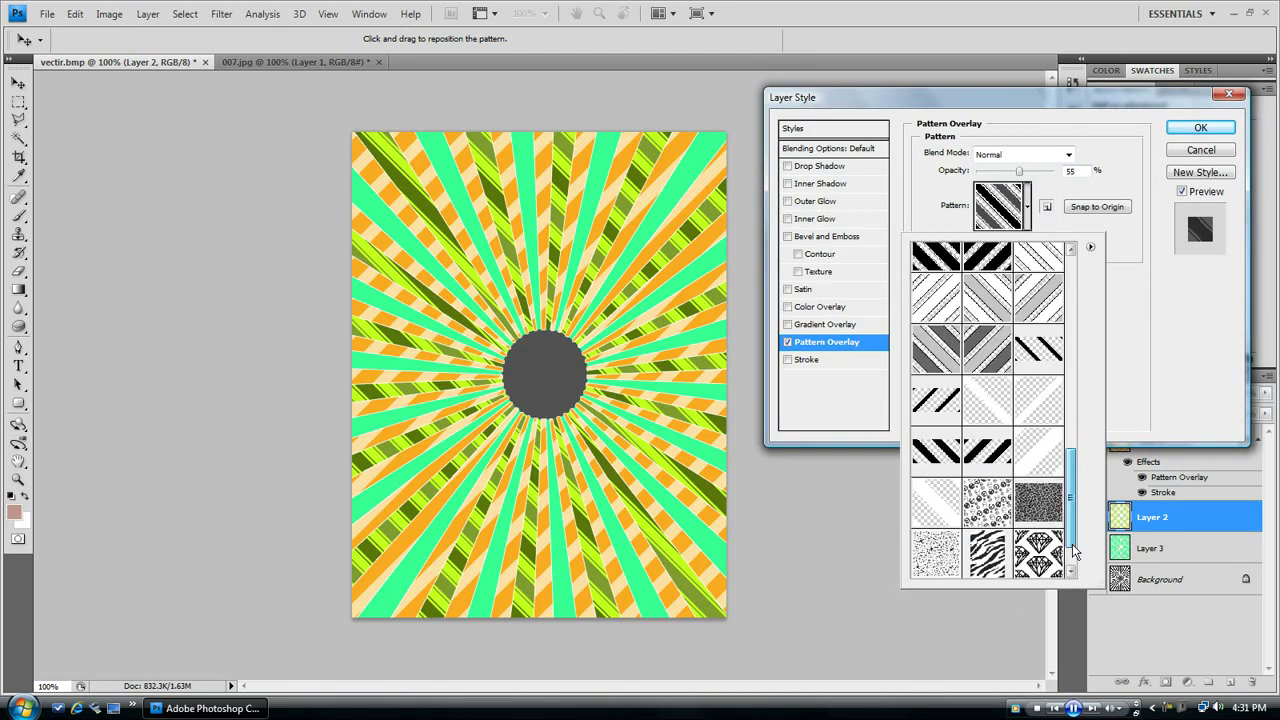
click(998, 512)
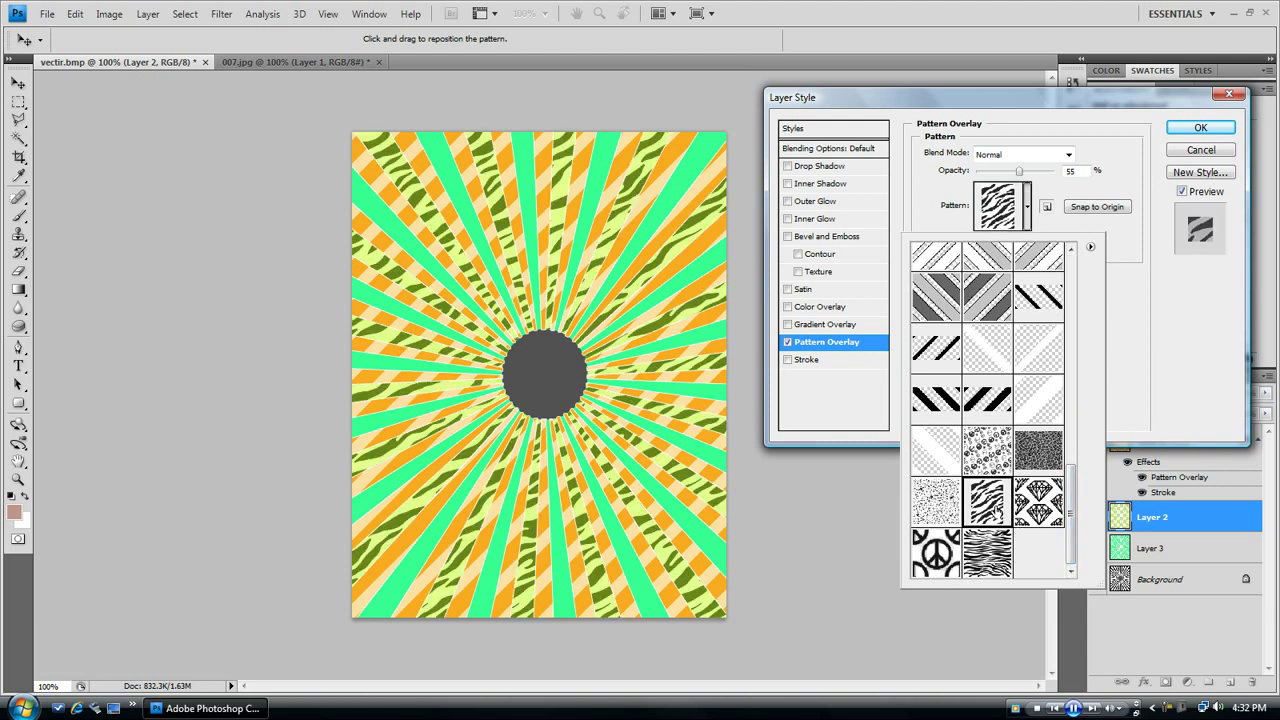
click(937, 555)
click(1133, 382)
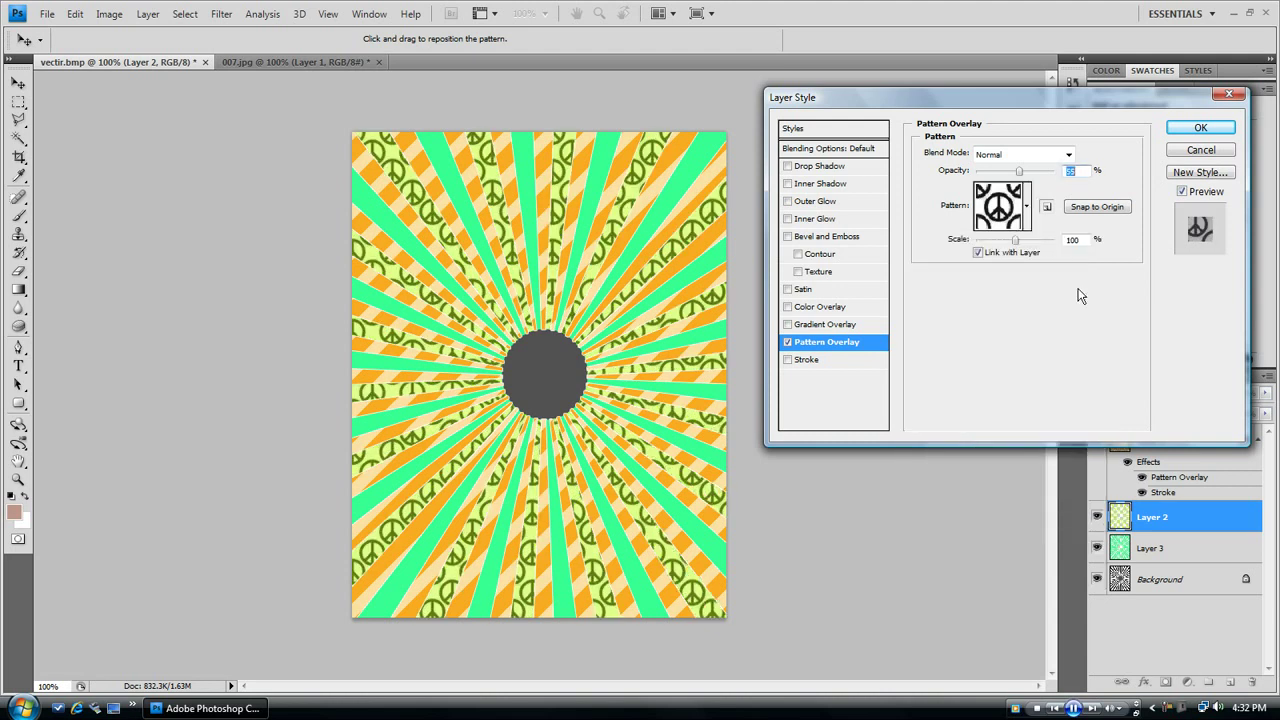
Set the overlay to Soft Light blend mode at 100% opacity
click(1028, 158)
click(1011, 280)
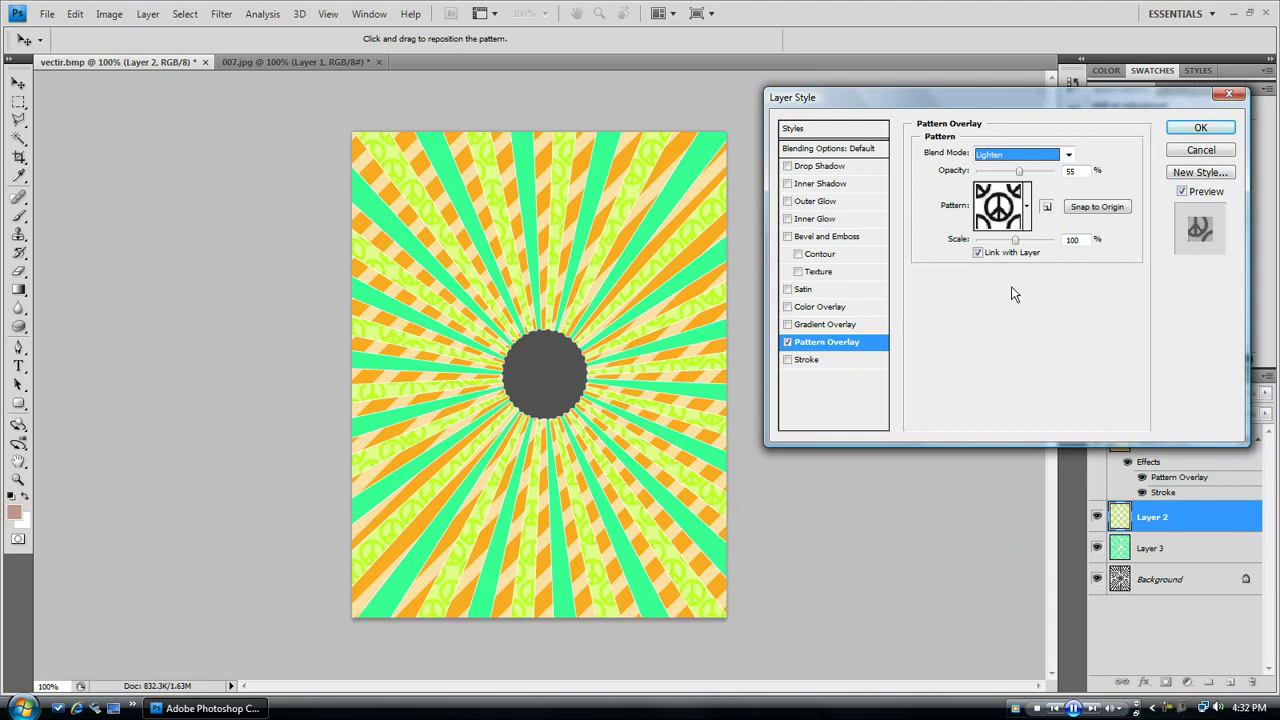
key(Down)
drag(1033, 172, 1063, 179)
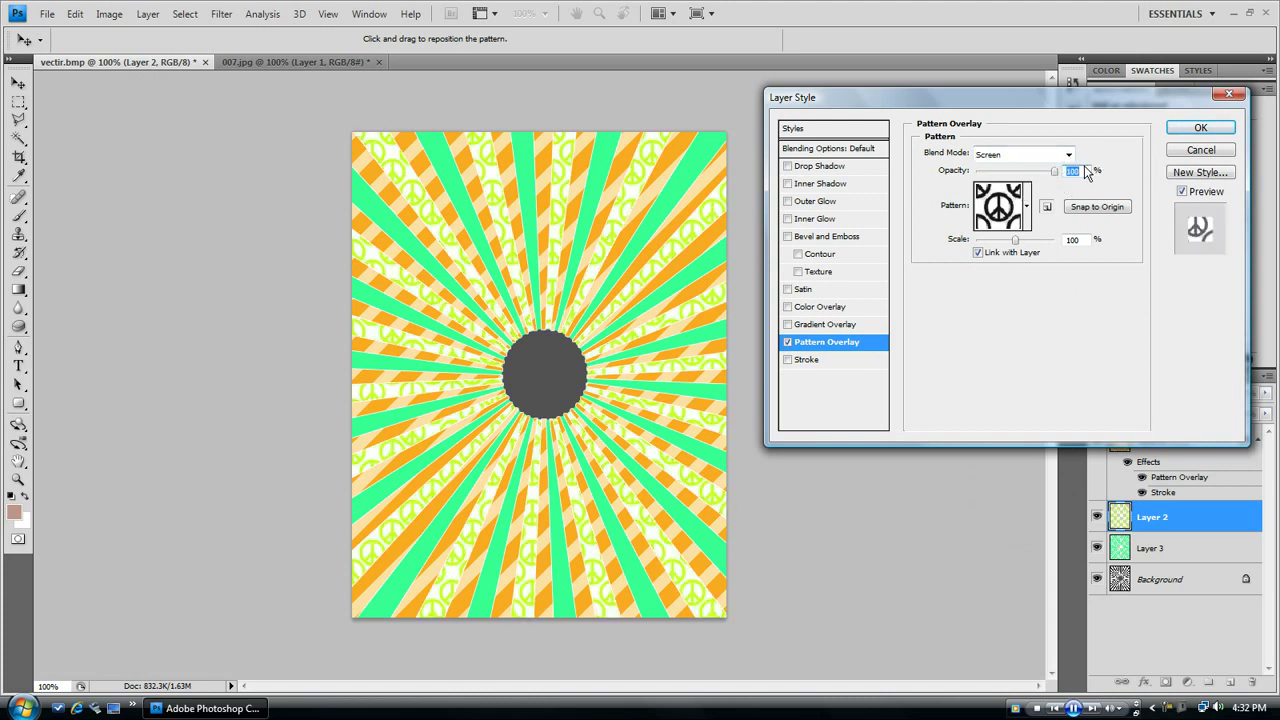
click(1066, 155)
click(1035, 376)
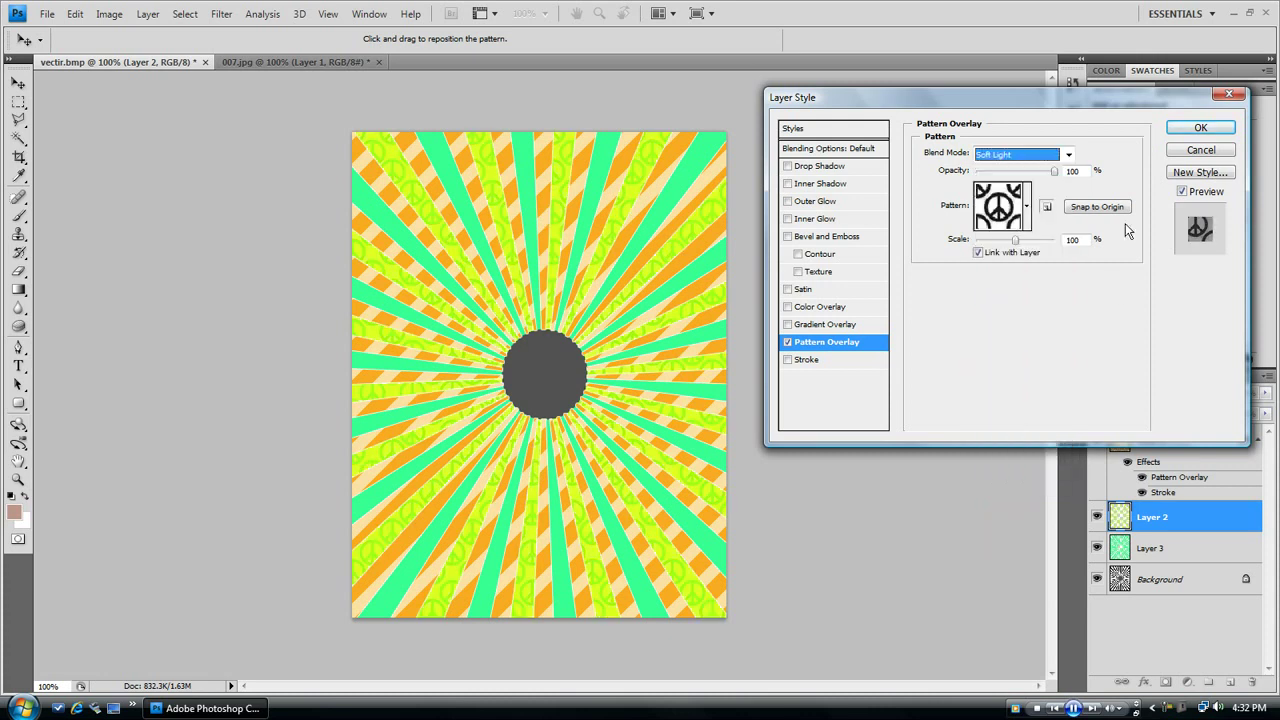
click(1198, 129)
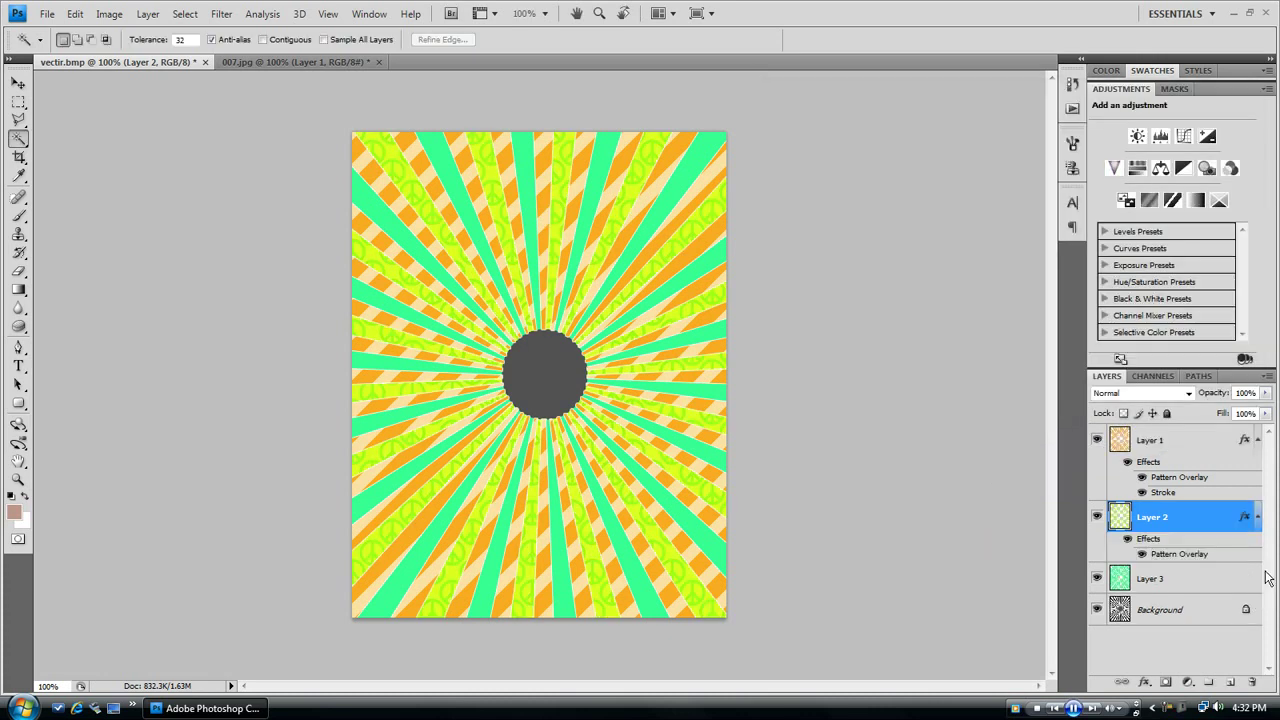
Give Layer 3 a dense white-dots Pattern Overlay loaded from the FO1-circles set
click(1246, 589)
double_click(1246, 589)
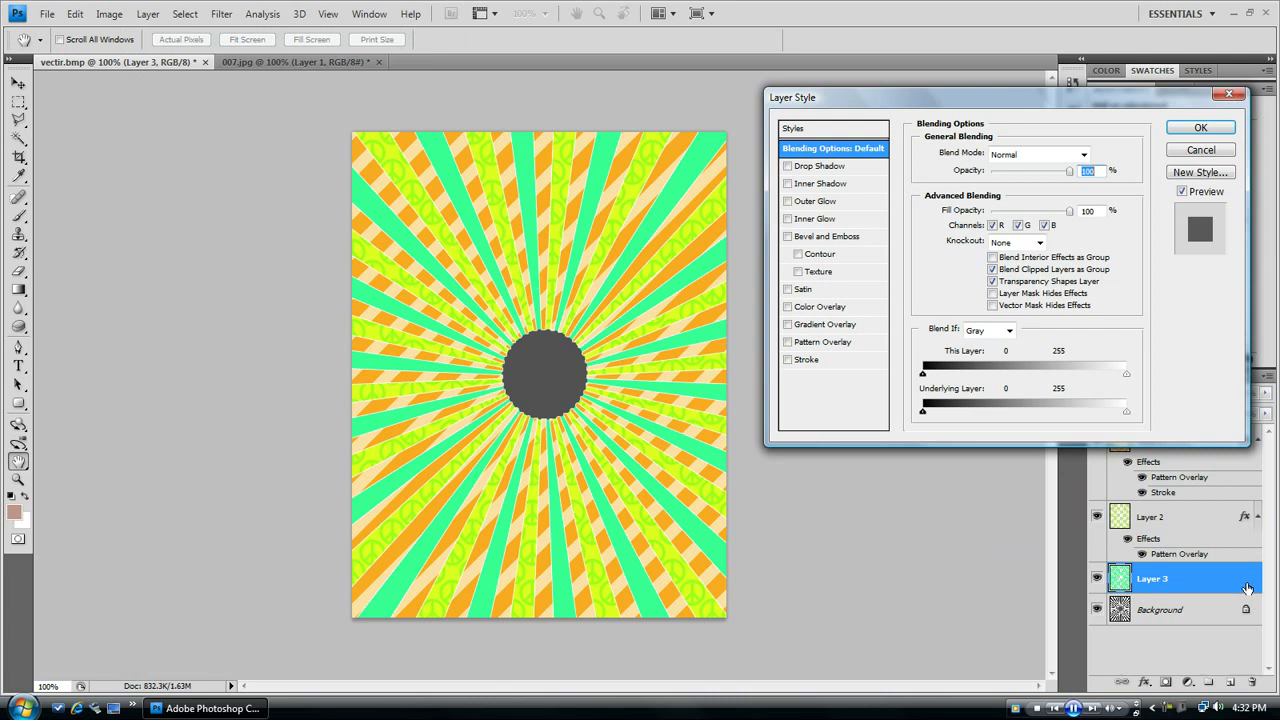
click(788, 342)
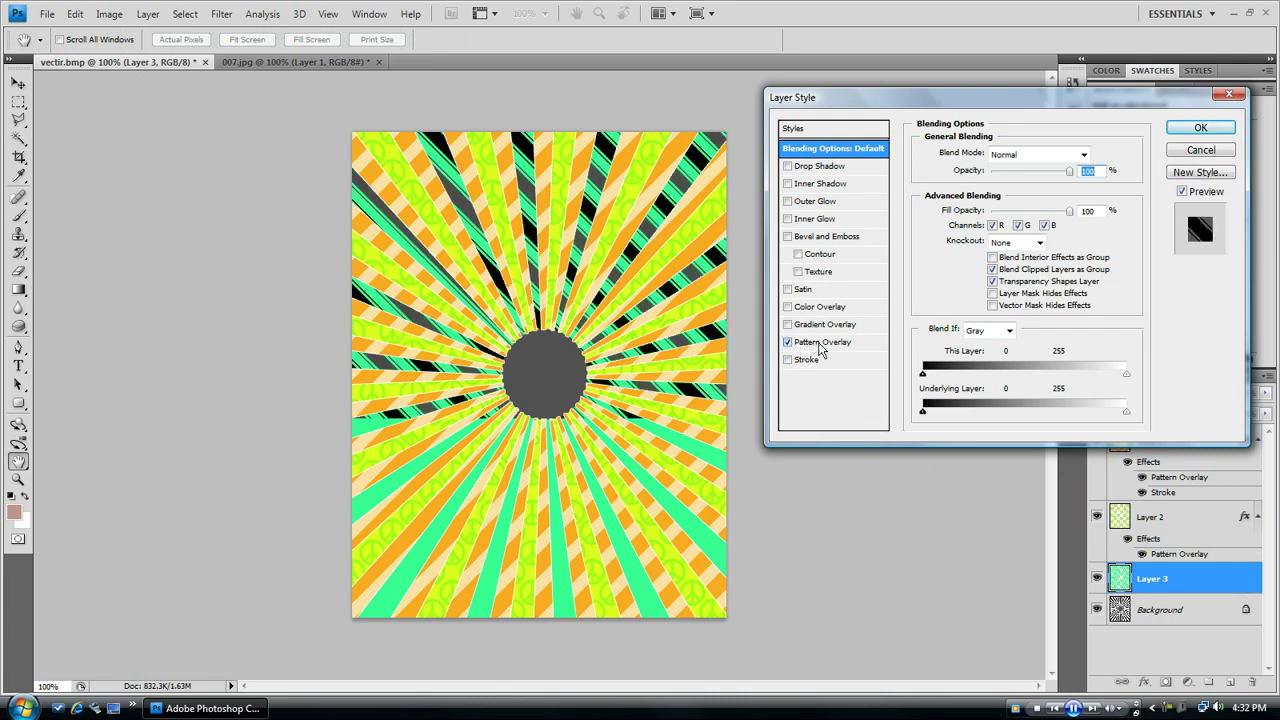
click(1027, 207)
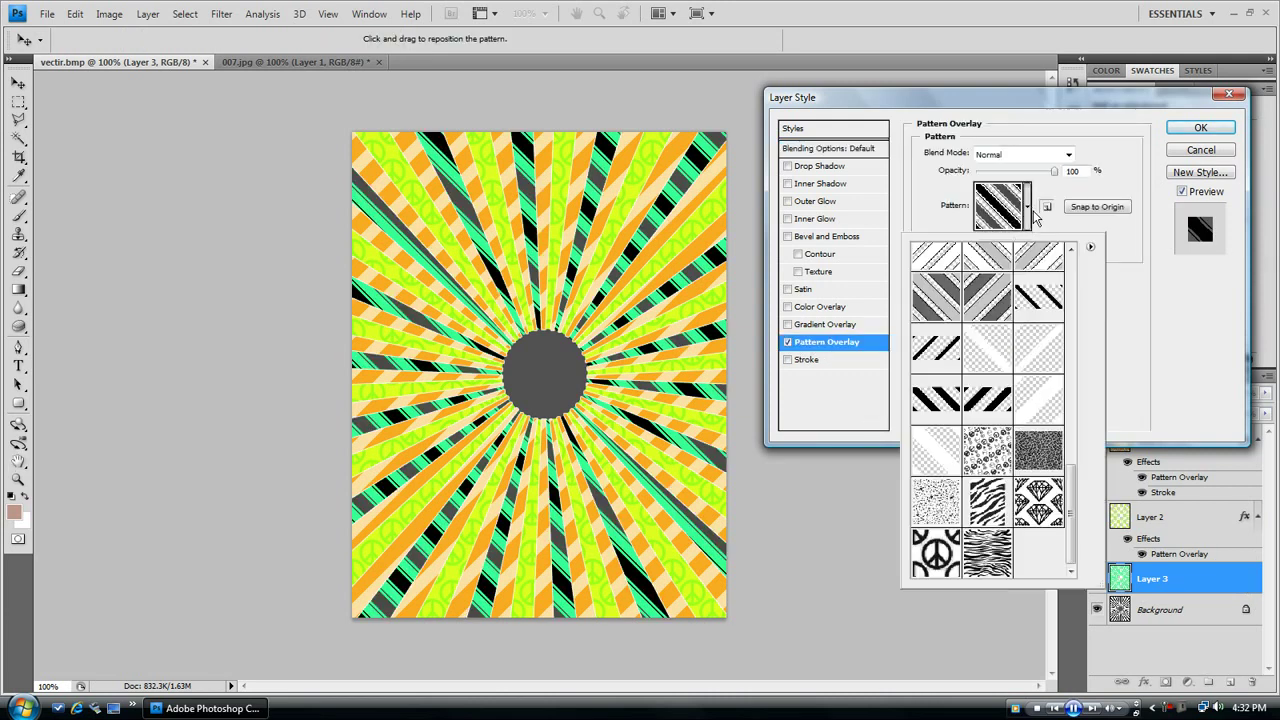
click(1091, 248)
click(950, 497)
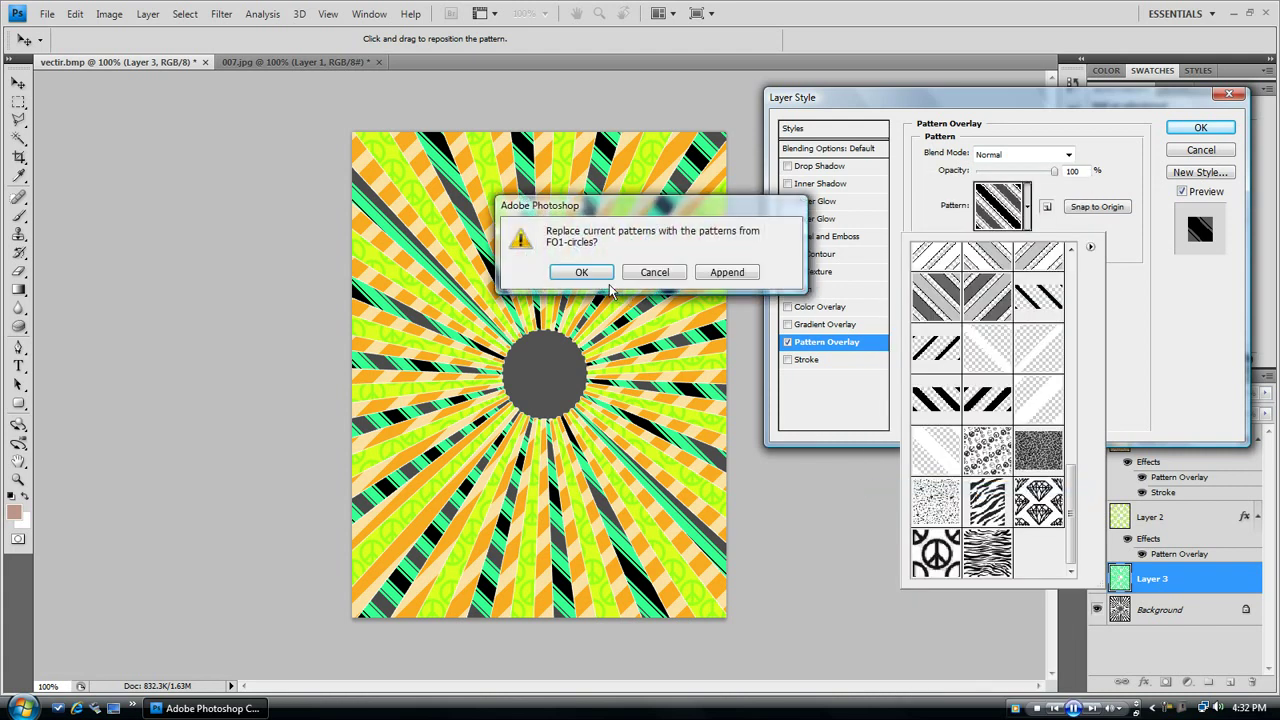
click(598, 276)
click(941, 314)
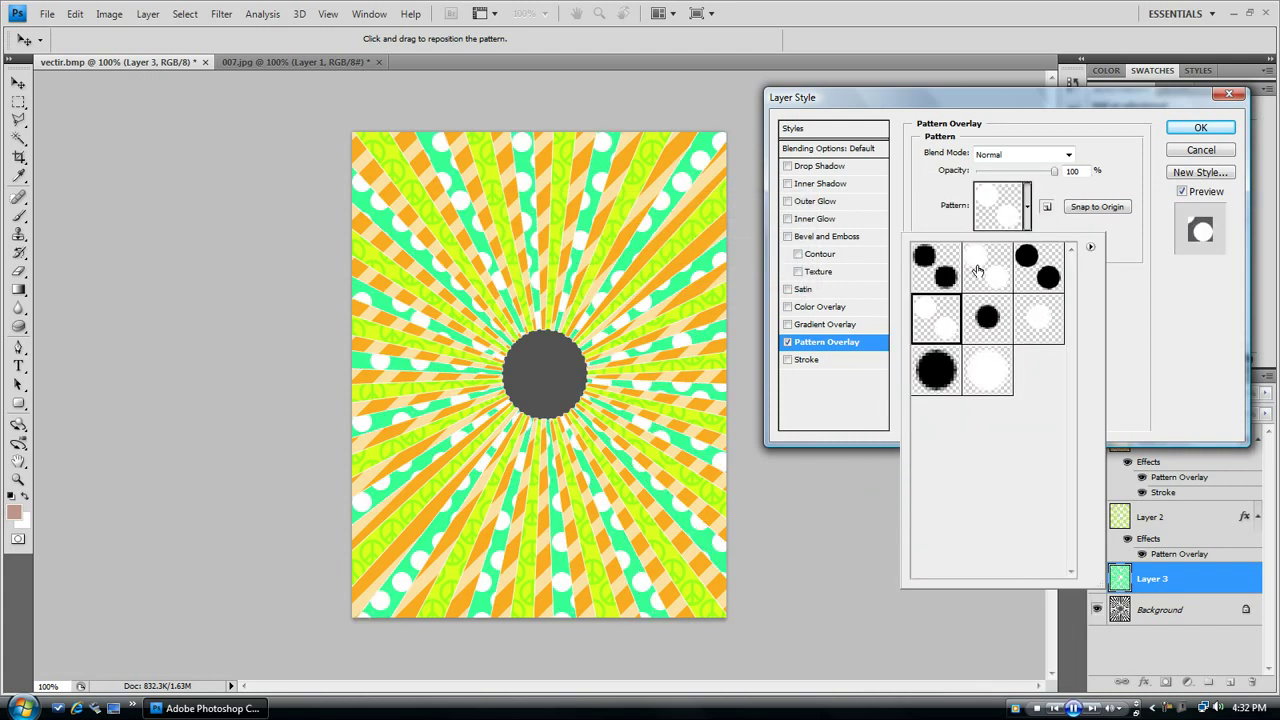
click(978, 270)
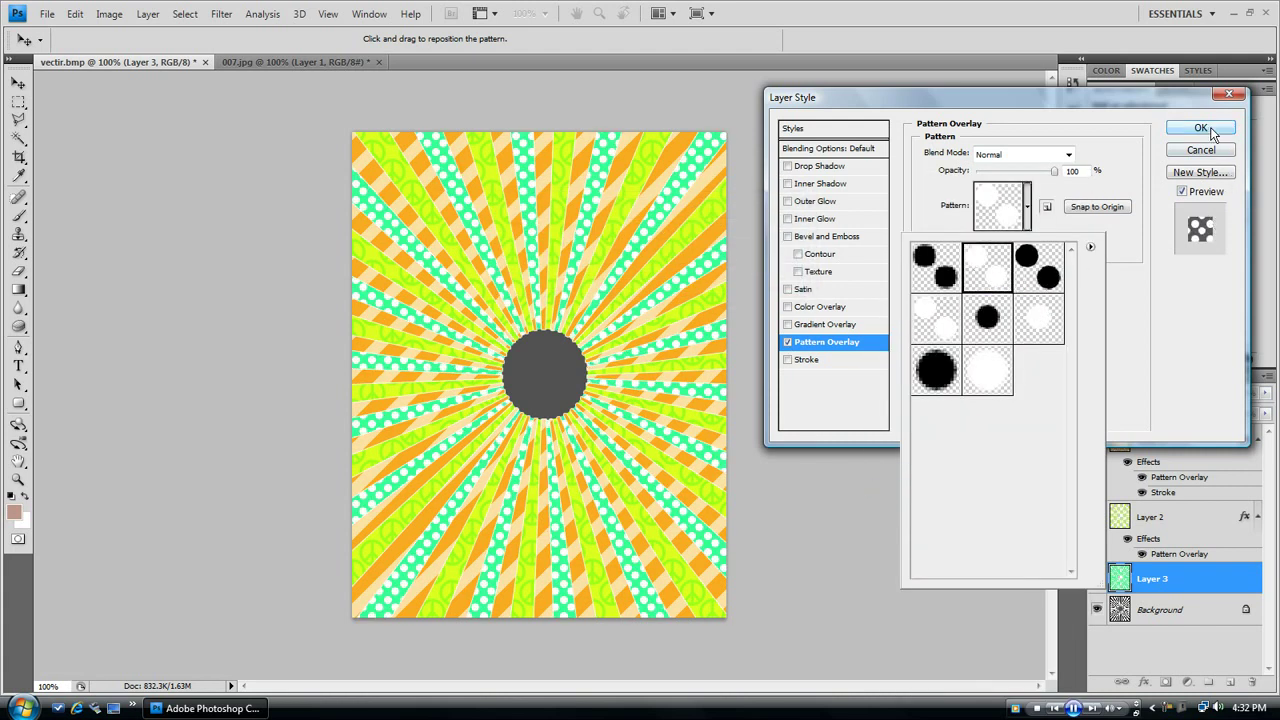
click(1201, 127)
Add a Layer 1 drop shadow with 0 px distance and a larger, softer size
double_click(1247, 442)
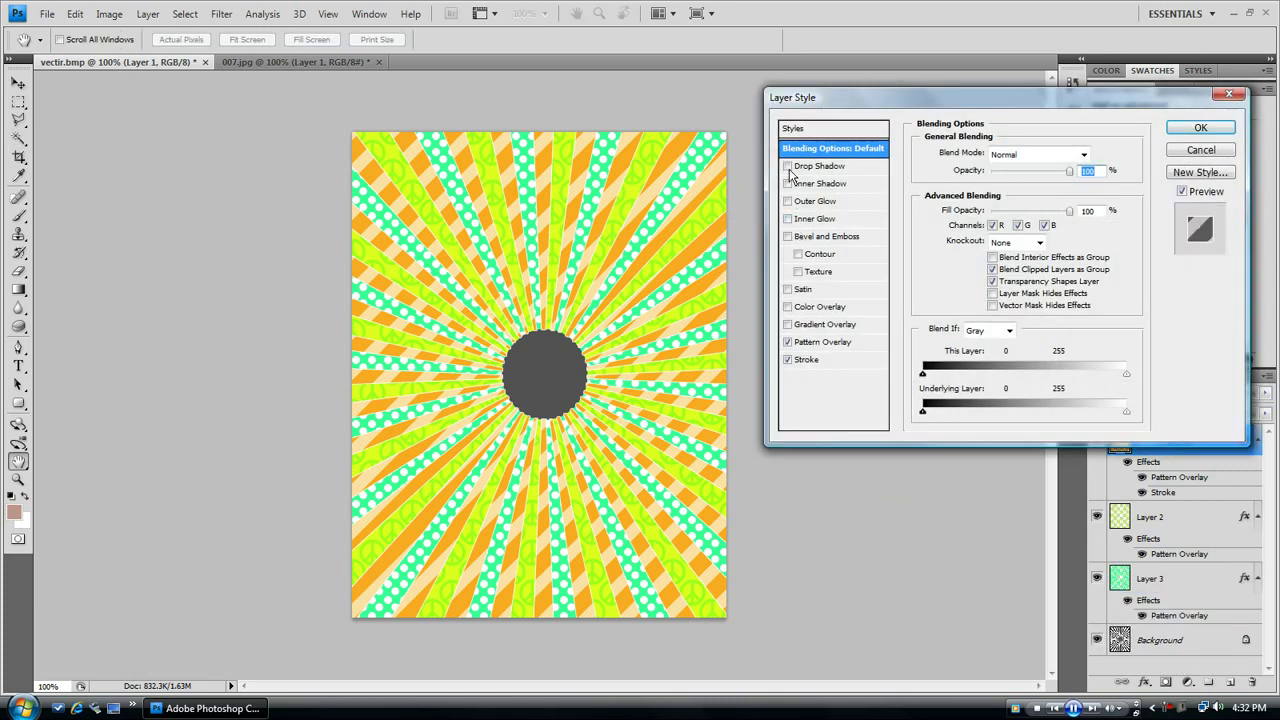
click(788, 167)
click(815, 166)
drag(983, 219, 972, 220)
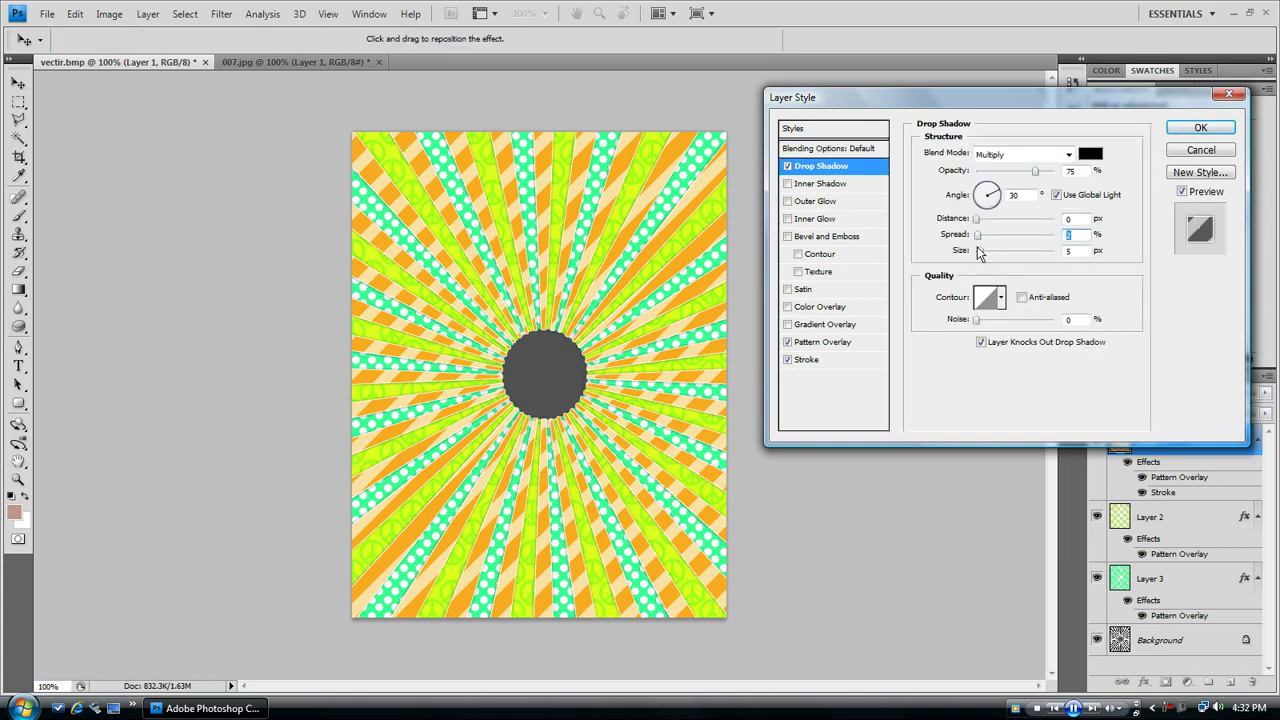
drag(982, 253, 985, 254)
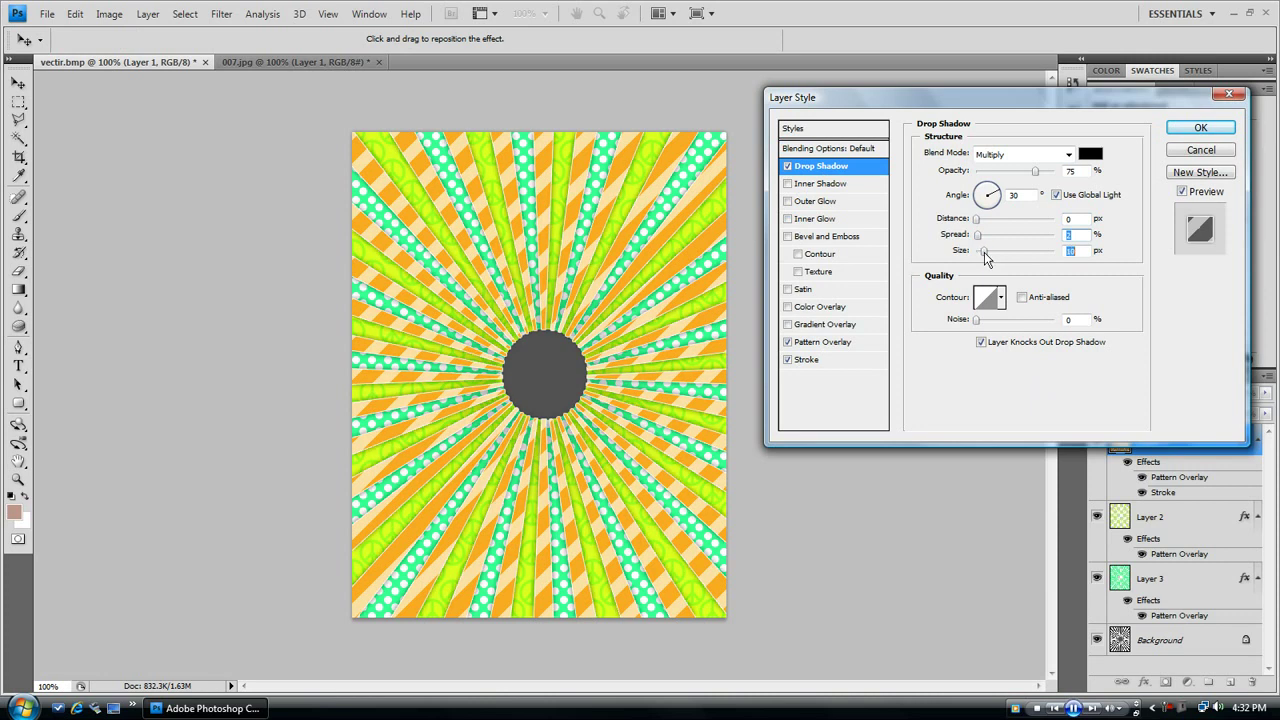
click(1187, 129)
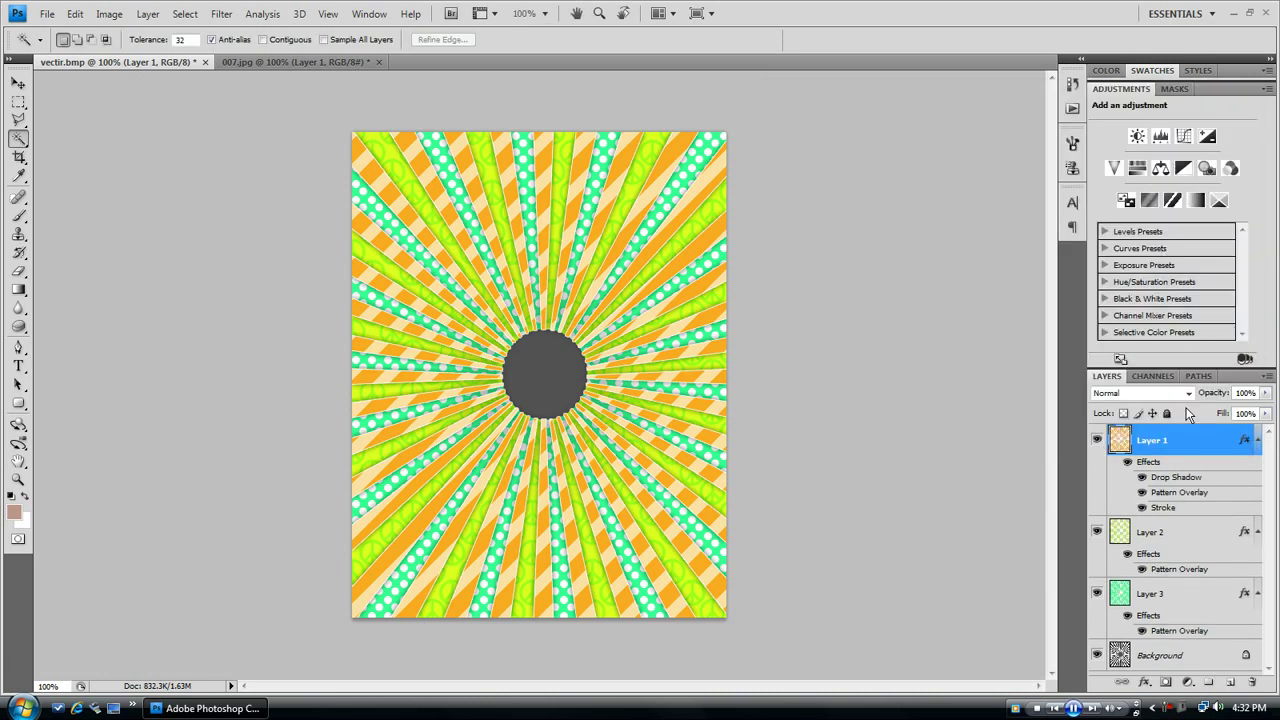
Flatten the sunburst and duplicate the woman layer from 007.jpg into vectir.bmp
right_click(1199, 440)
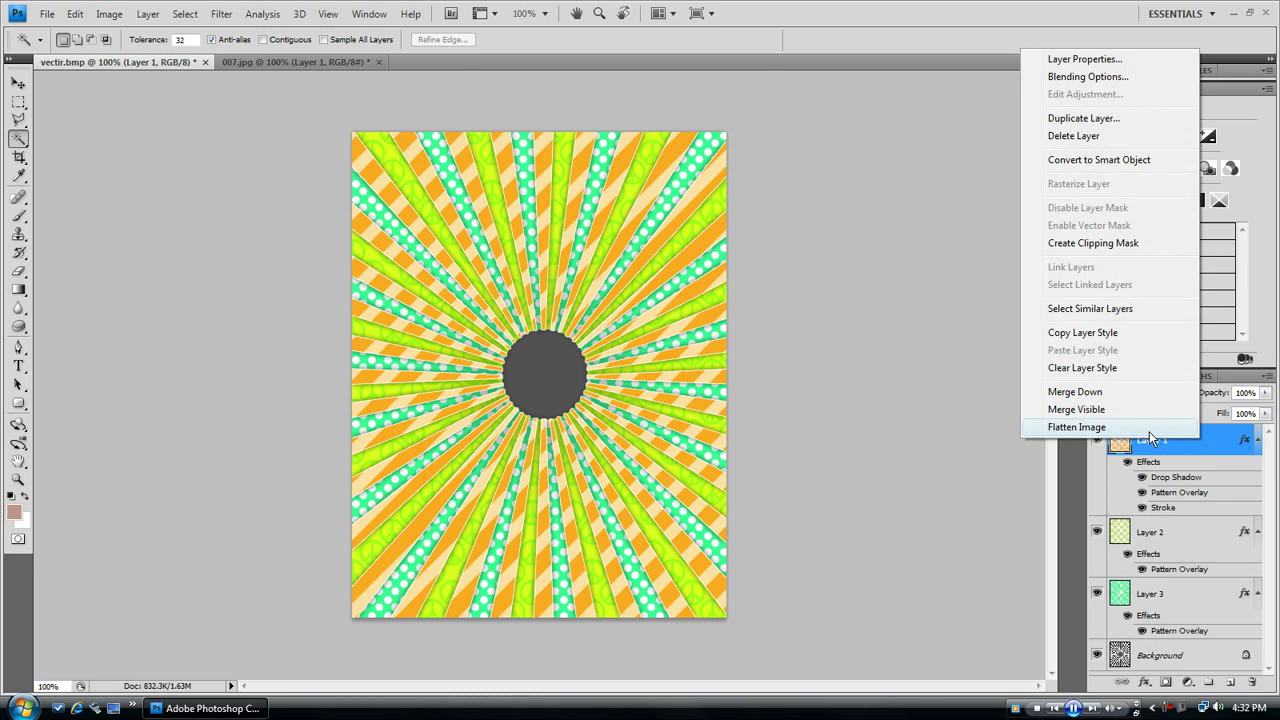
click(1149, 431)
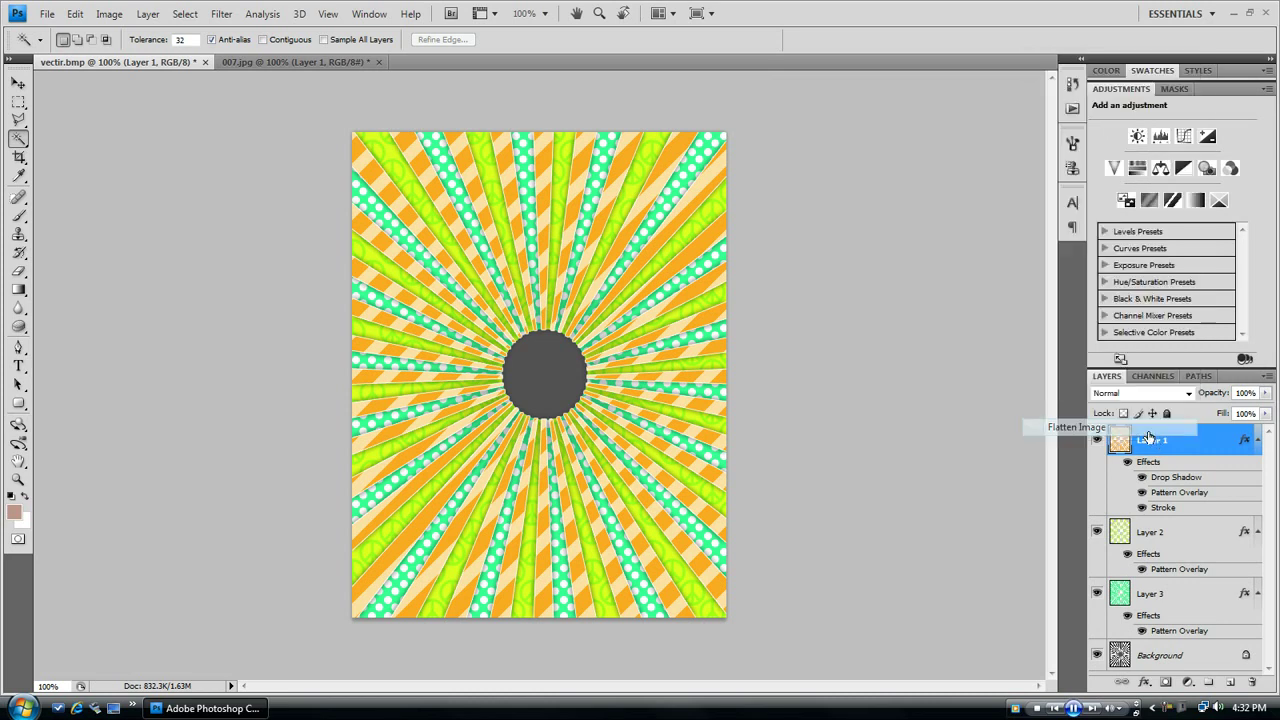
click(269, 64)
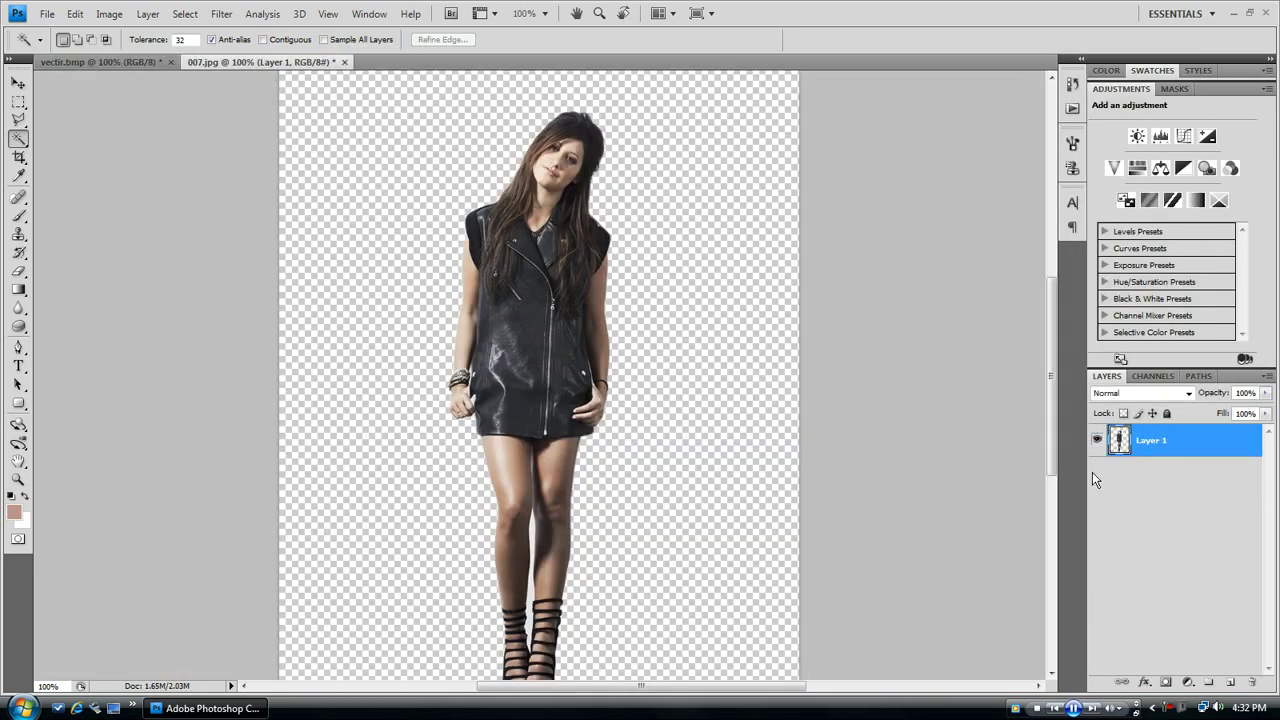
right_click(1190, 453)
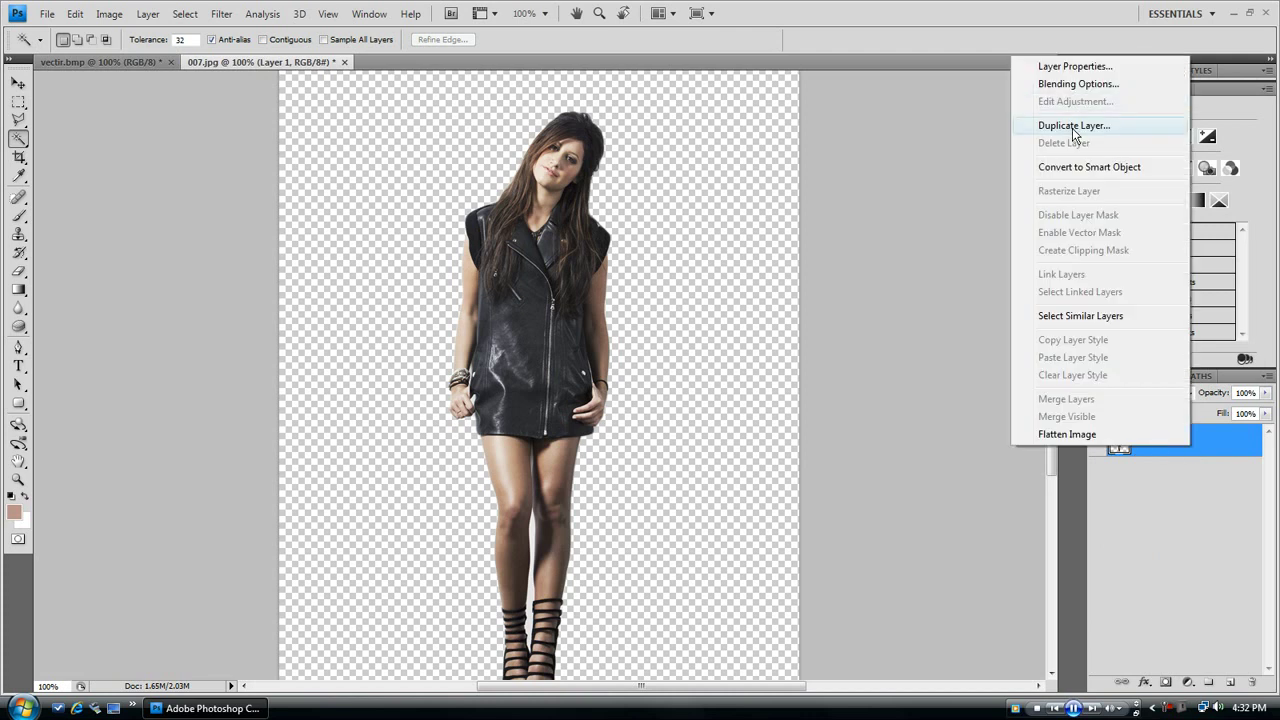
click(1045, 125)
click(850, 224)
click(897, 240)
click(1068, 160)
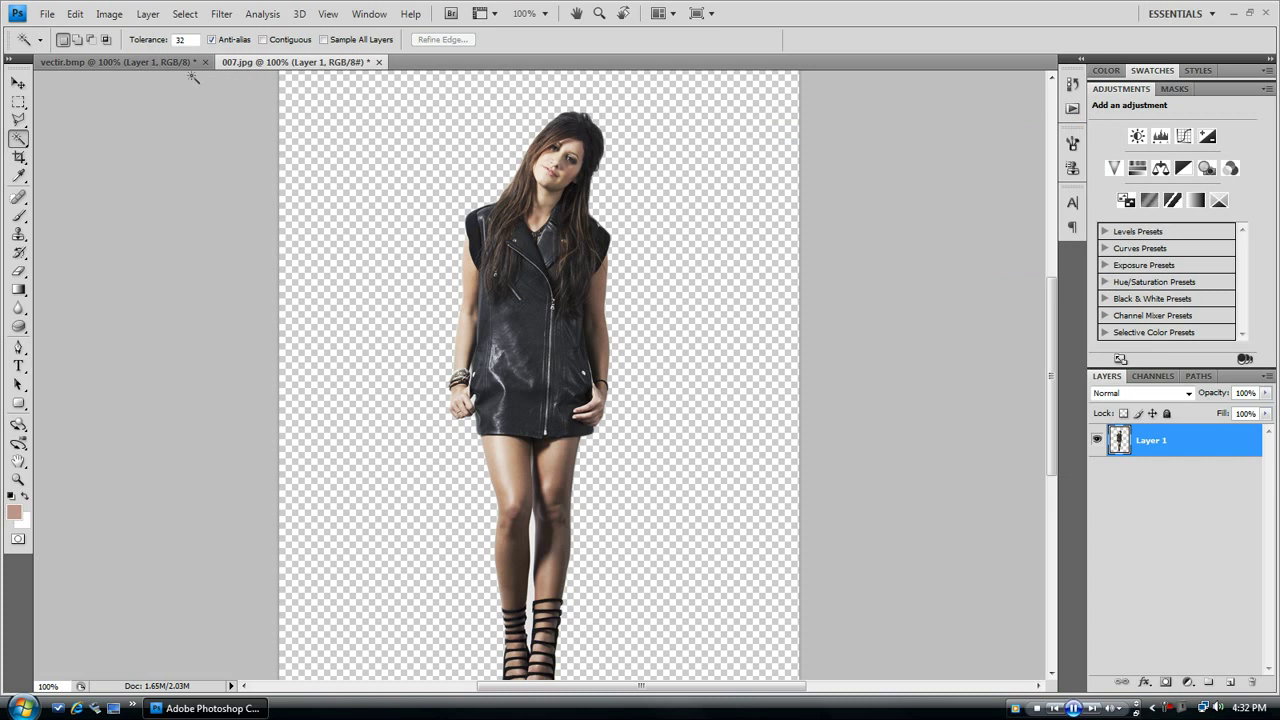
Move the woman over the centre of the sunburst in vectir.bmp
click(184, 64)
click(18, 82)
drag(622, 426, 558, 353)
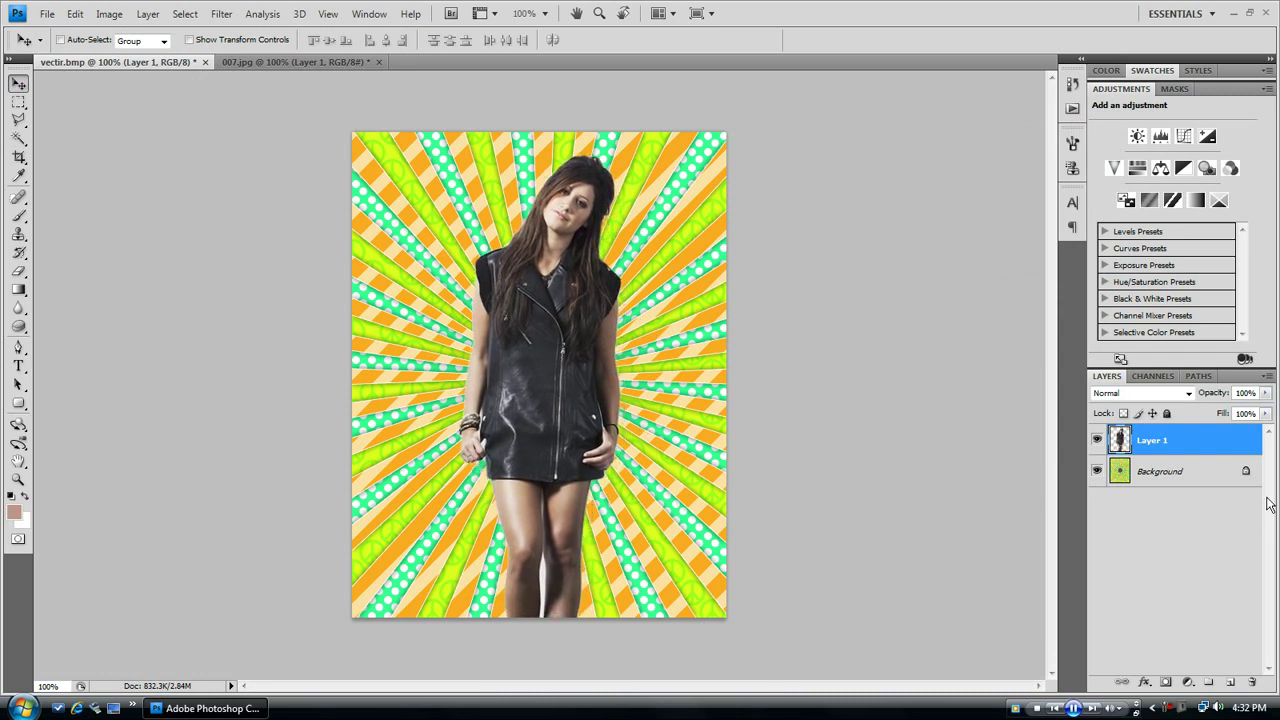
Give the woman layer a thin white Stroke layer style
double_click(1241, 449)
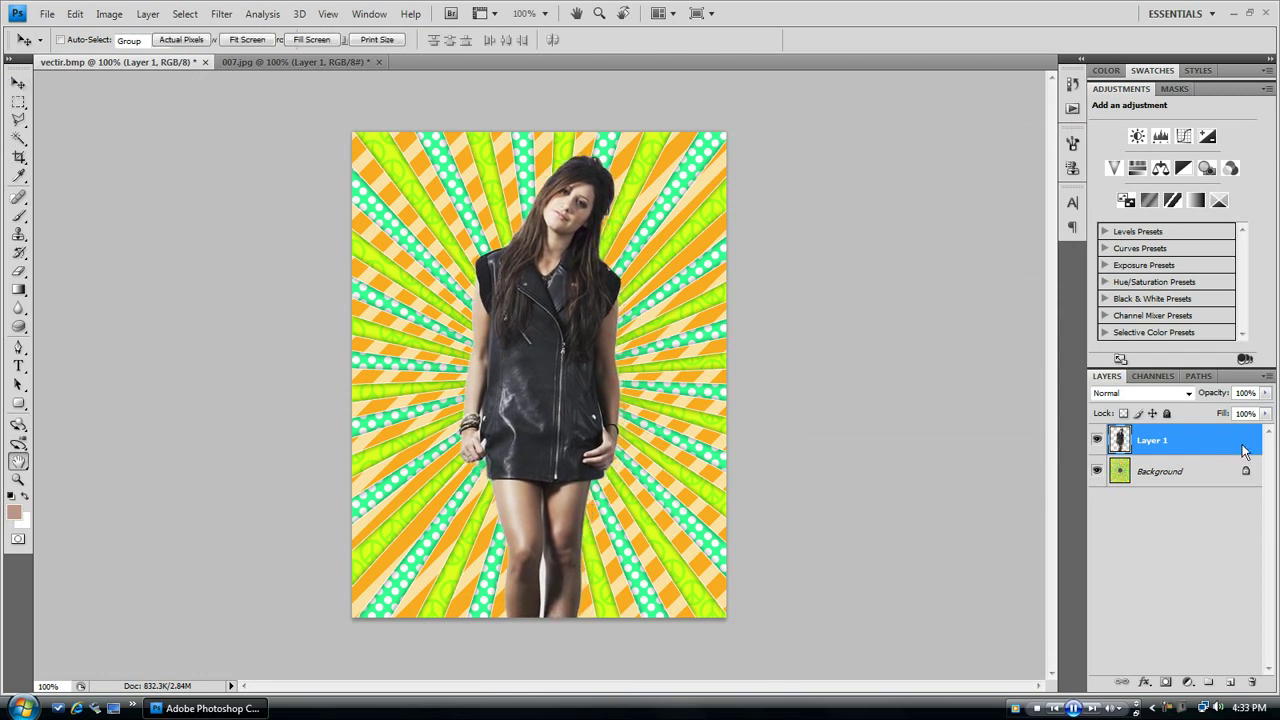
click(788, 360)
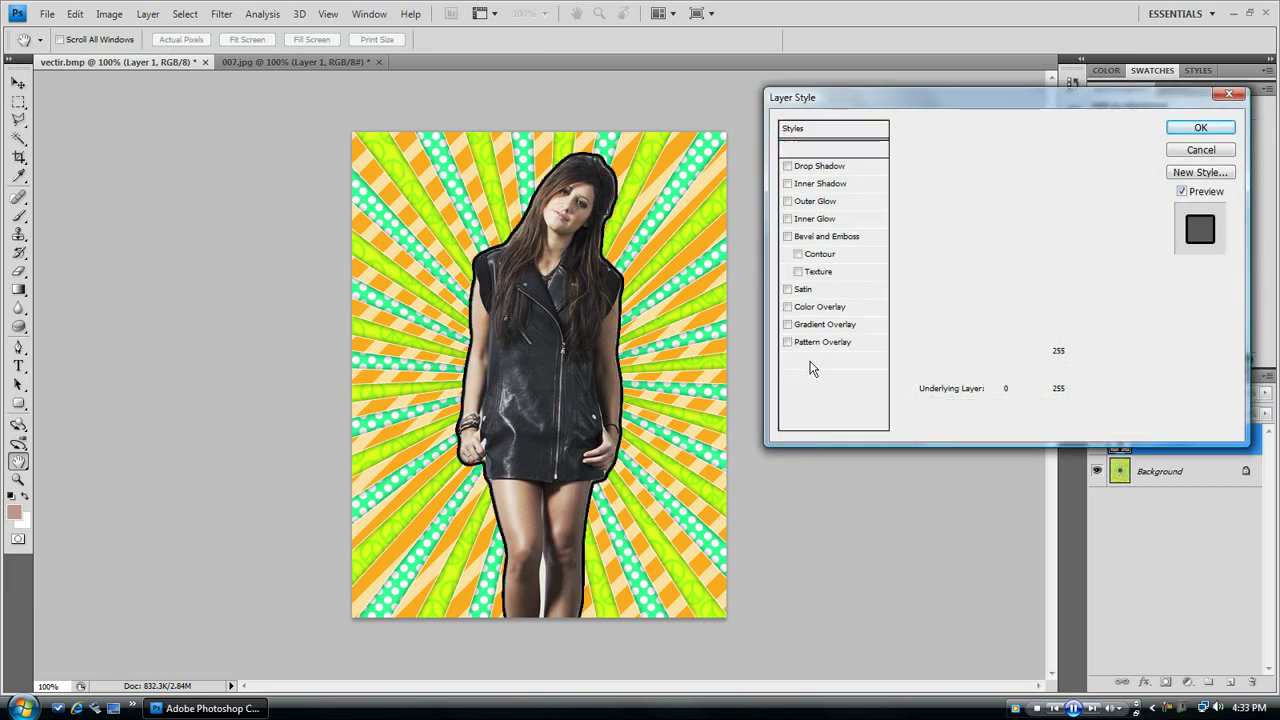
drag(978, 152, 977, 152)
click(988, 233)
click(950, 257)
drag(960, 306, 835, 188)
click(1226, 201)
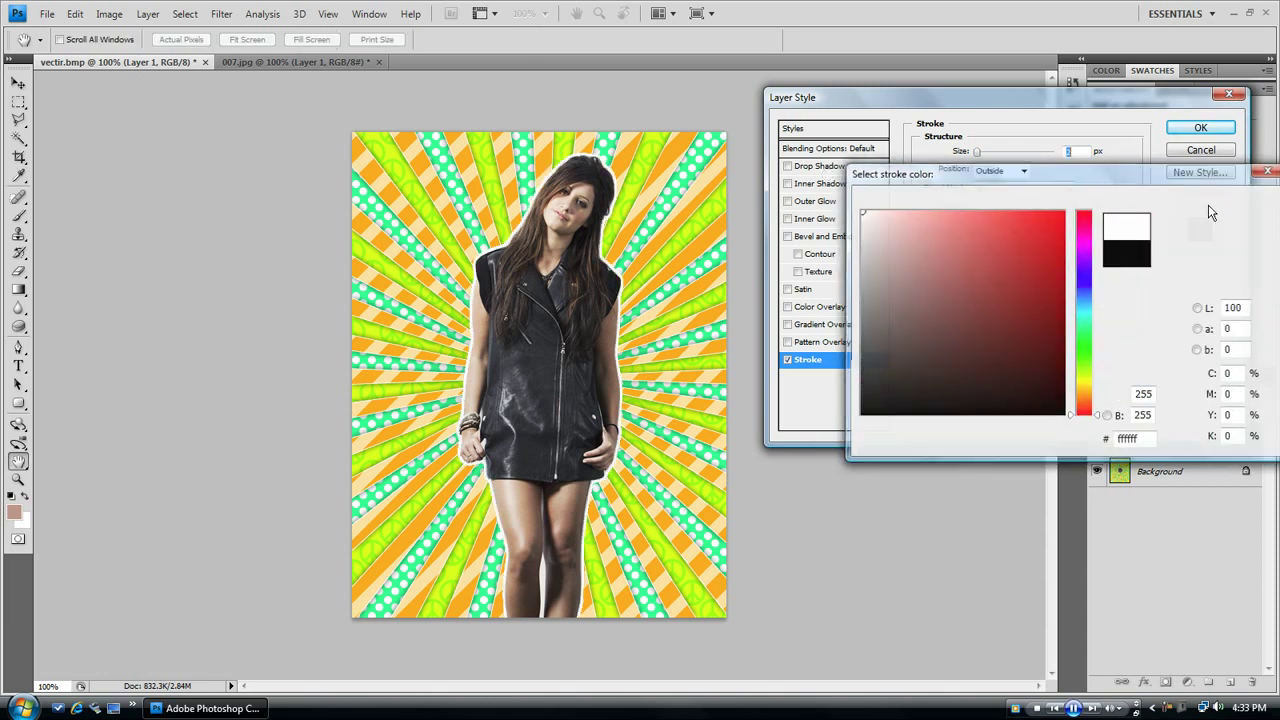
click(1201, 130)
Convert the white stroke effect into its own Outer Stroke layer
click(1256, 442)
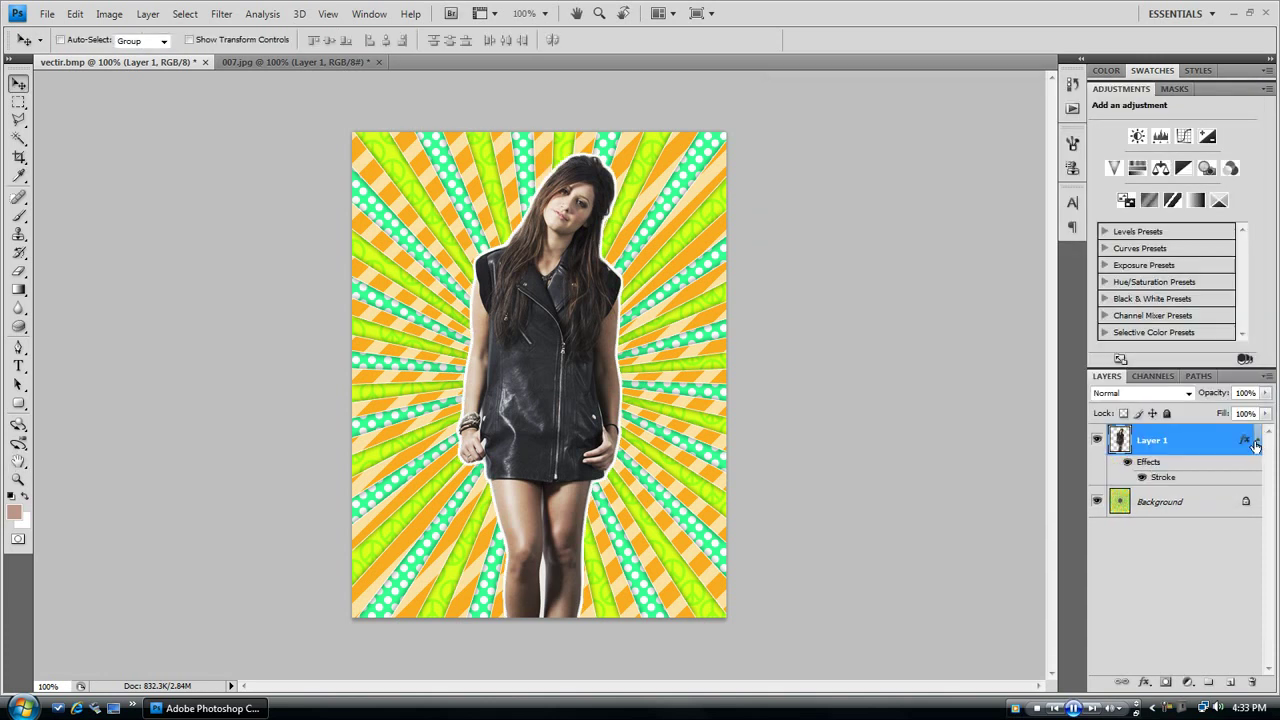
right_click(1256, 447)
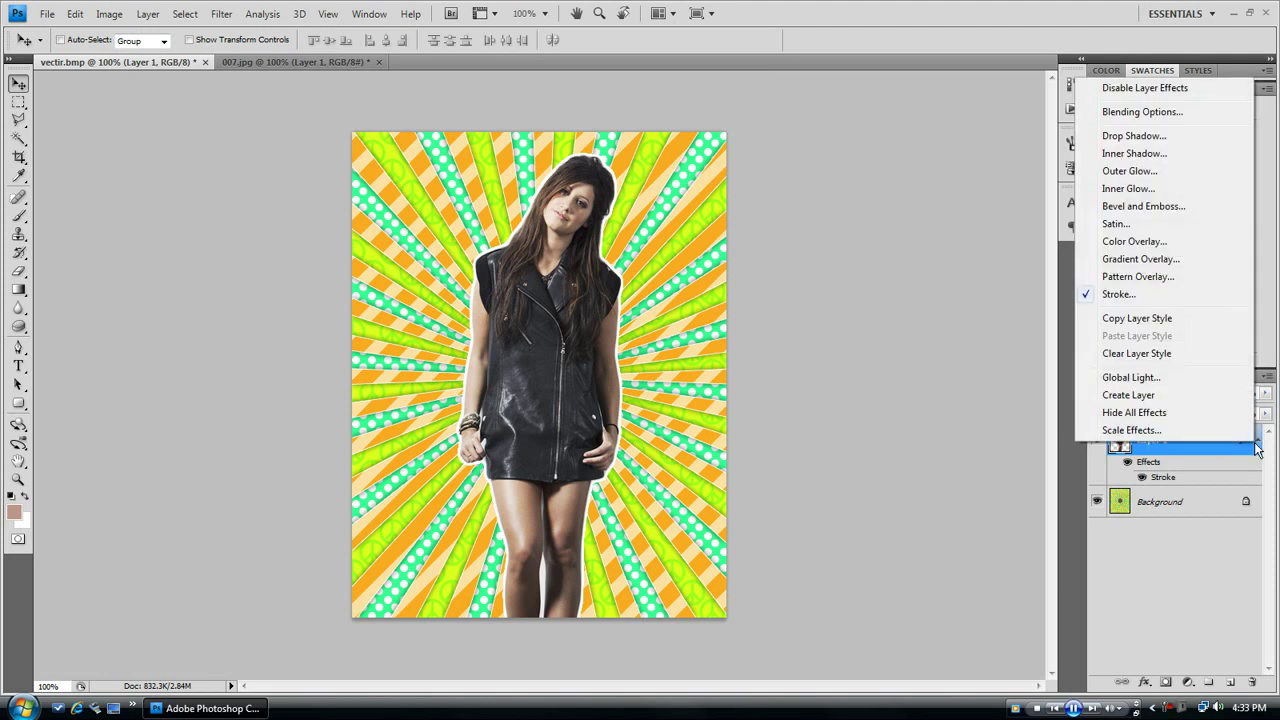
click(1210, 394)
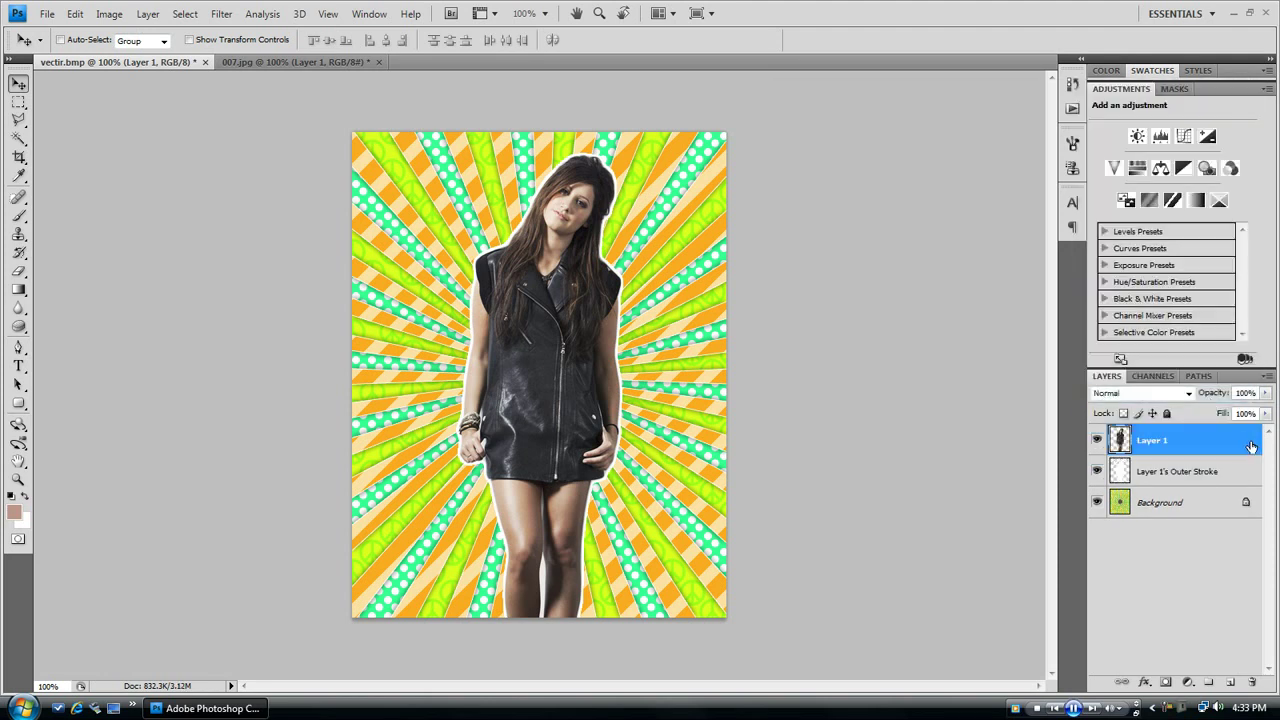
Add a 10 px 00ff96 stroke to the Outer Stroke layer and convert it to a layer
double_click(1245, 481)
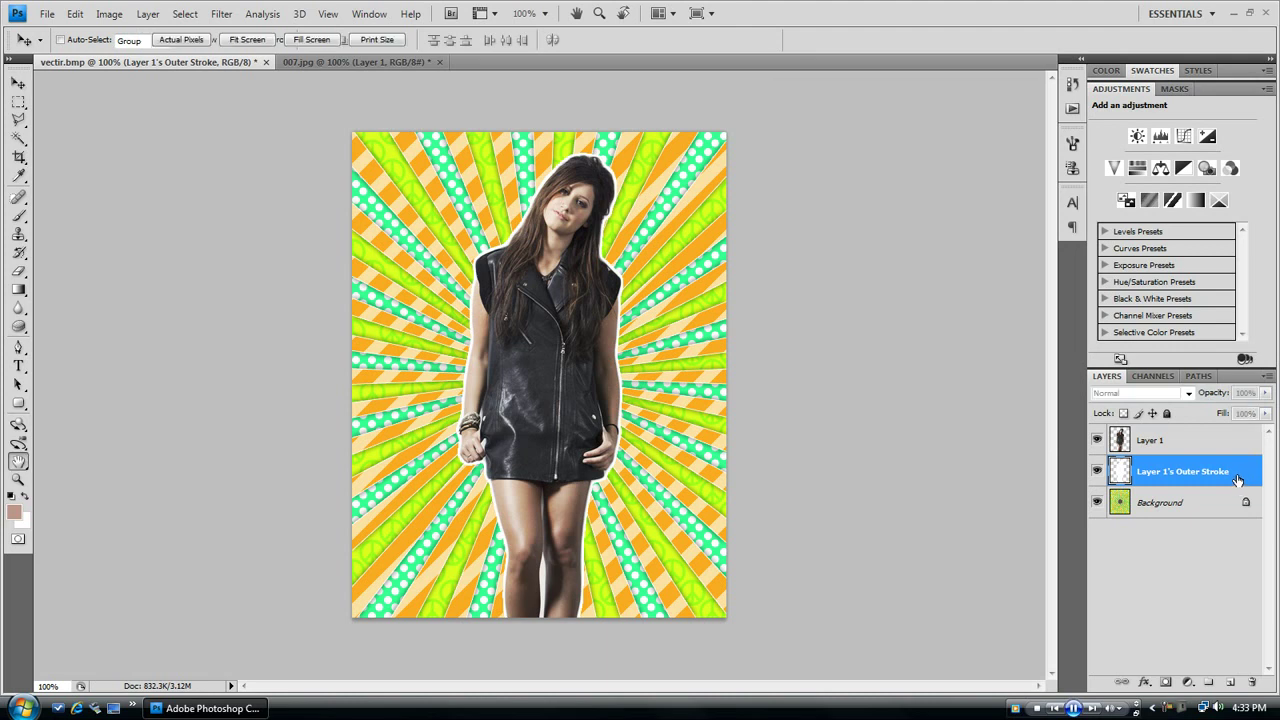
click(788, 362)
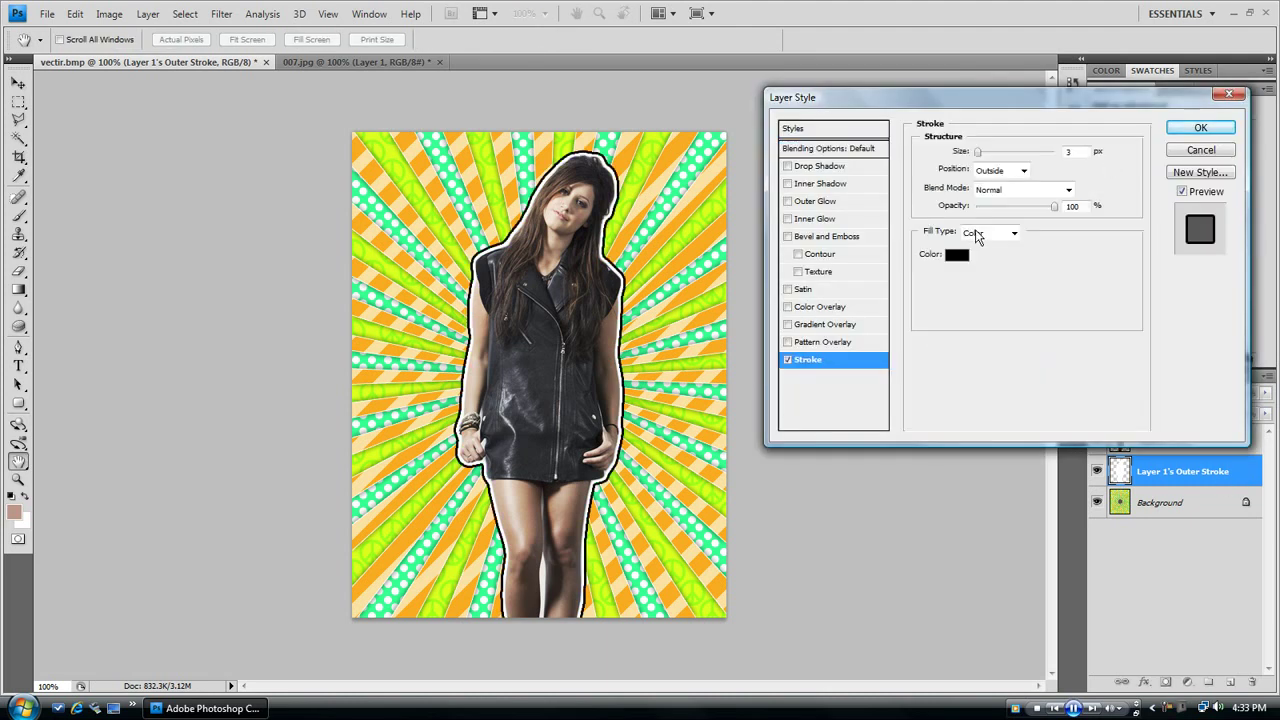
drag(977, 153, 985, 157)
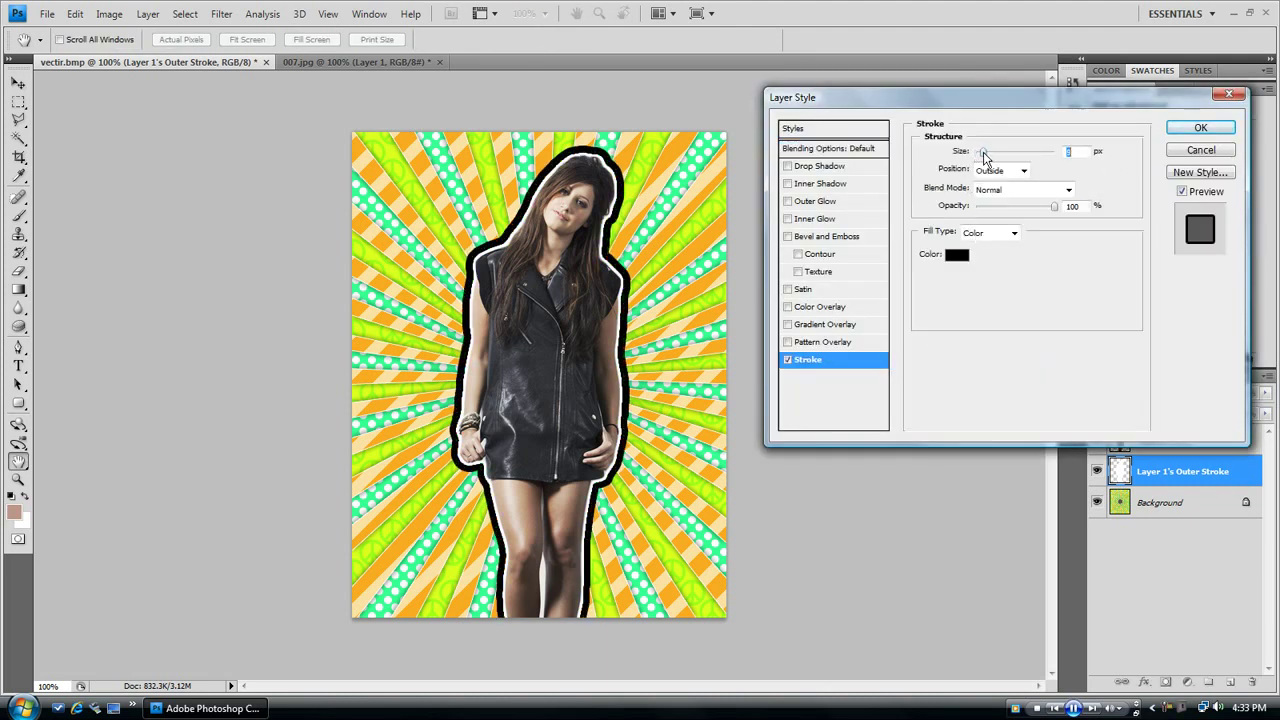
click(957, 256)
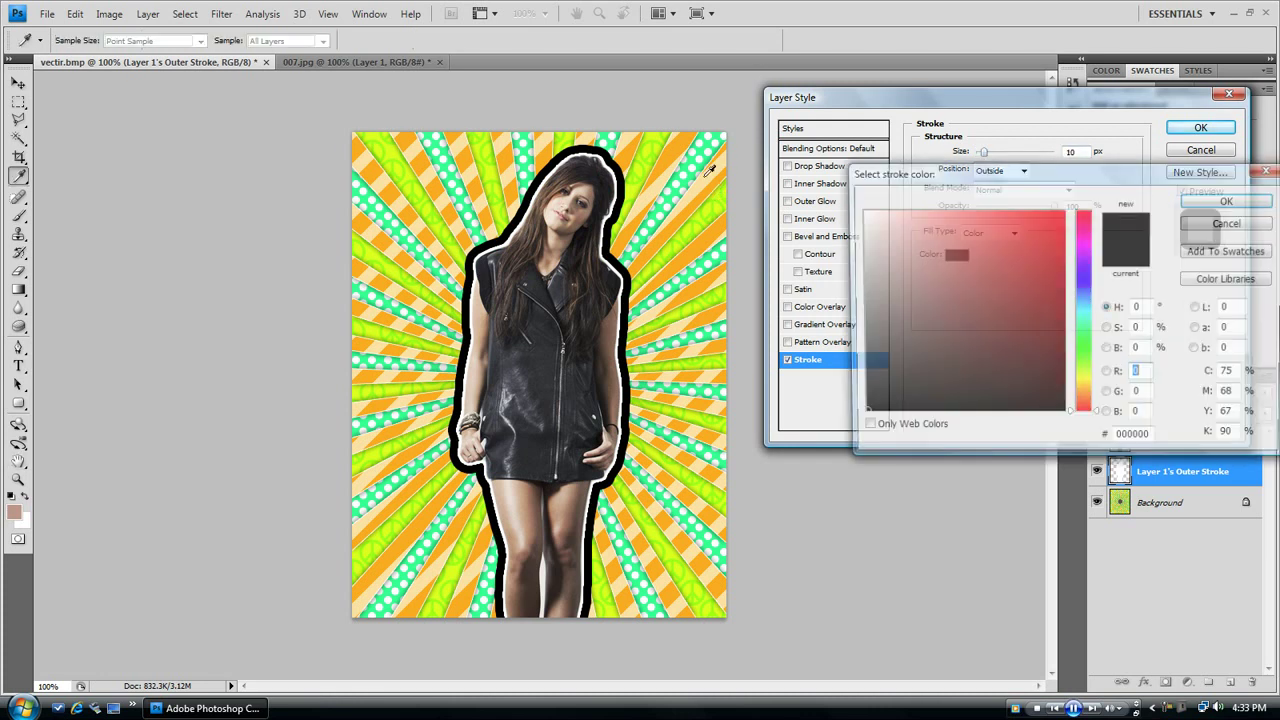
click(698, 152)
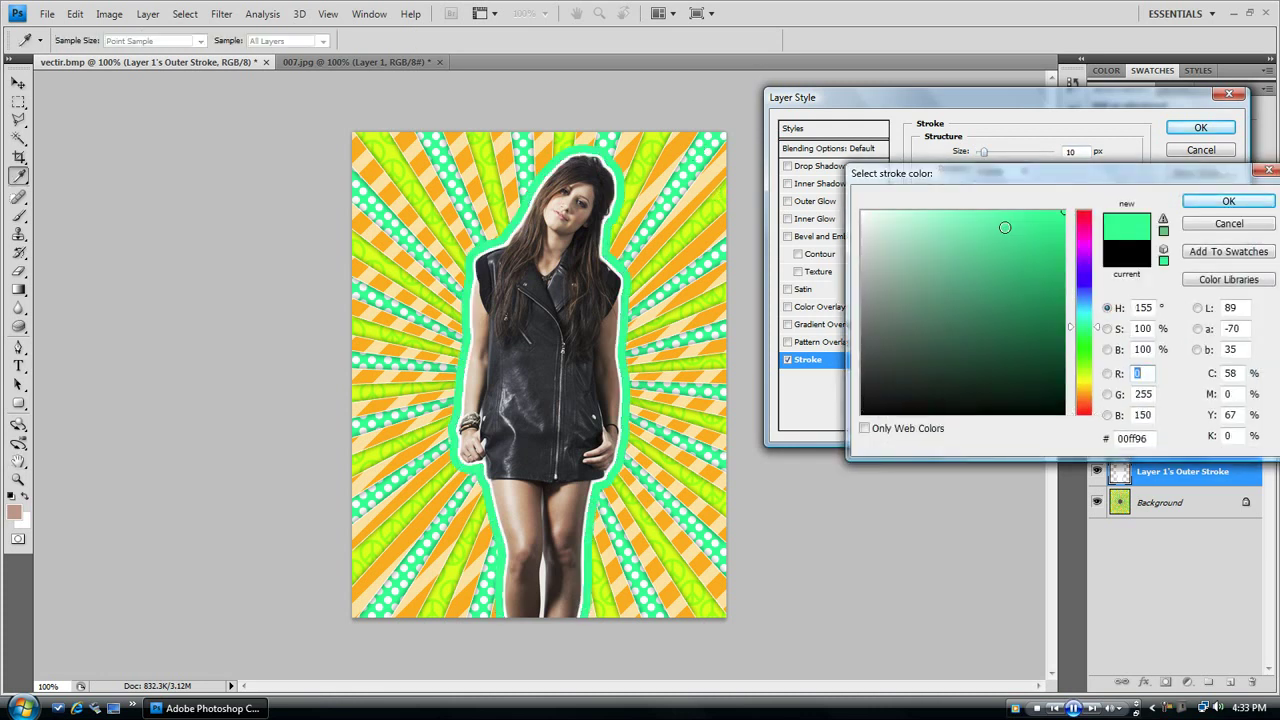
click(1234, 201)
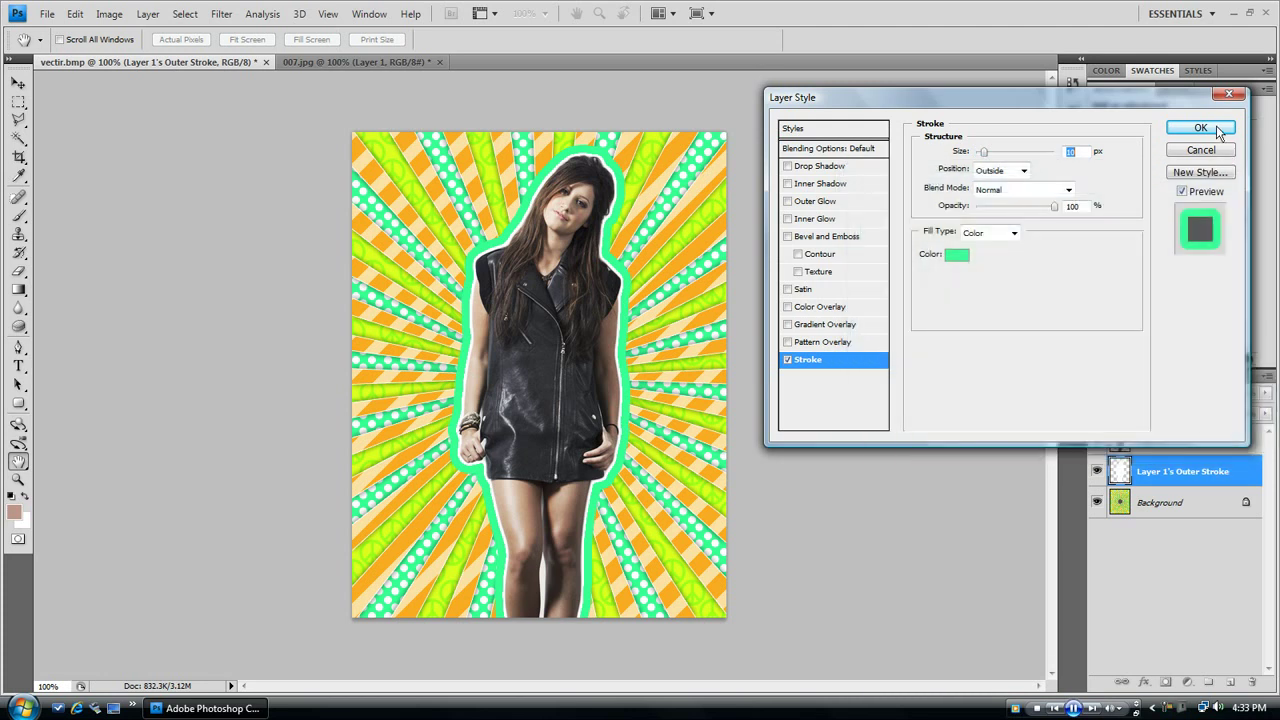
click(1200, 128)
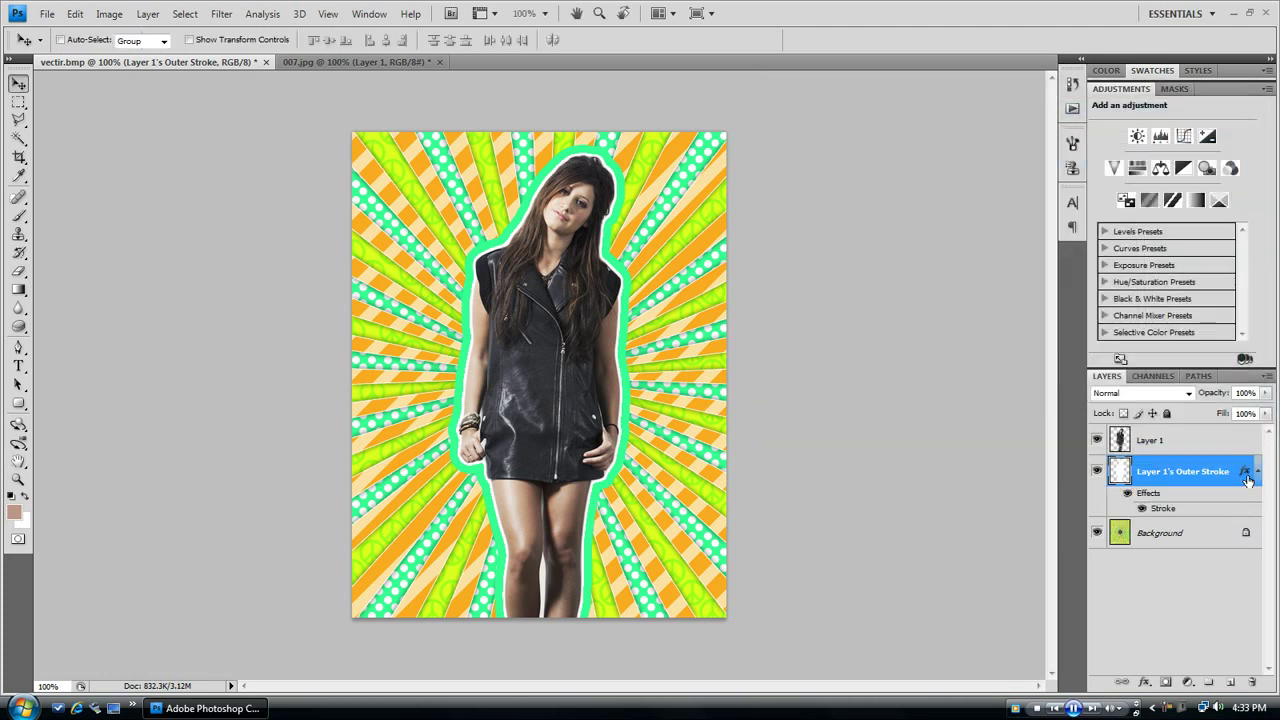
right_click(1259, 479)
click(1166, 427)
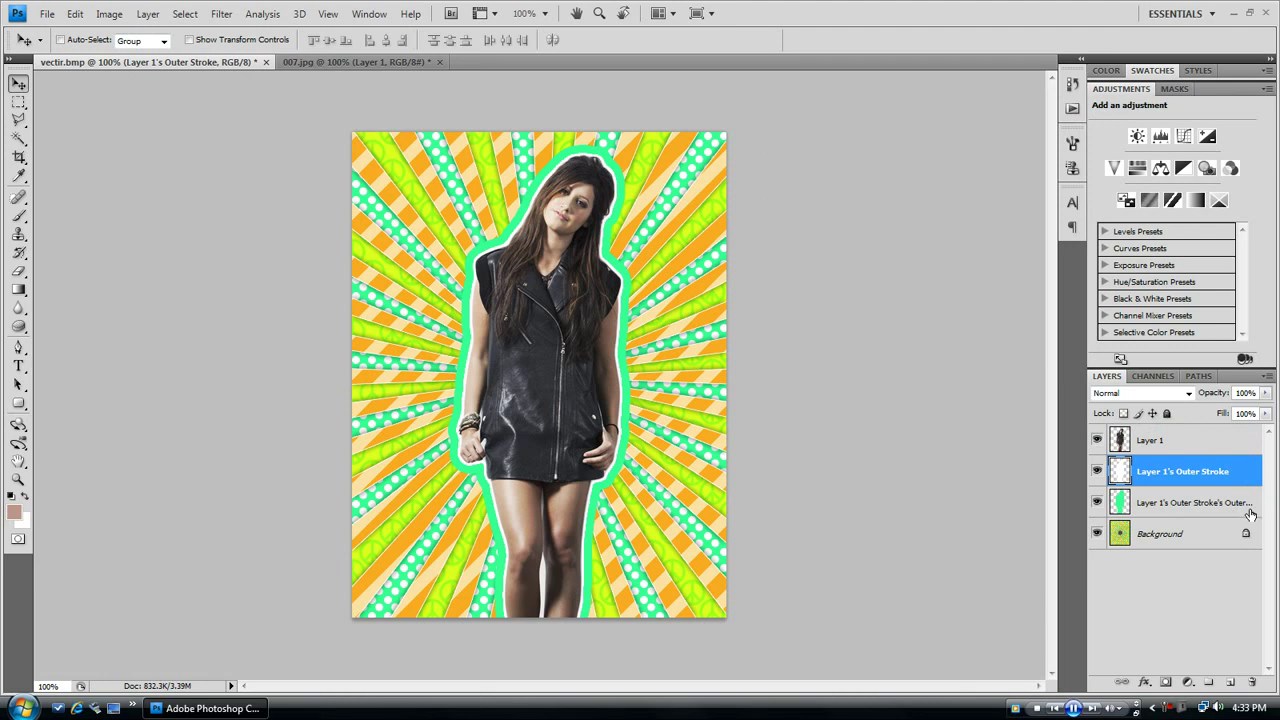
Give the layer a thick orange stroke sampled from the sunburst's orange
double_click(1250, 507)
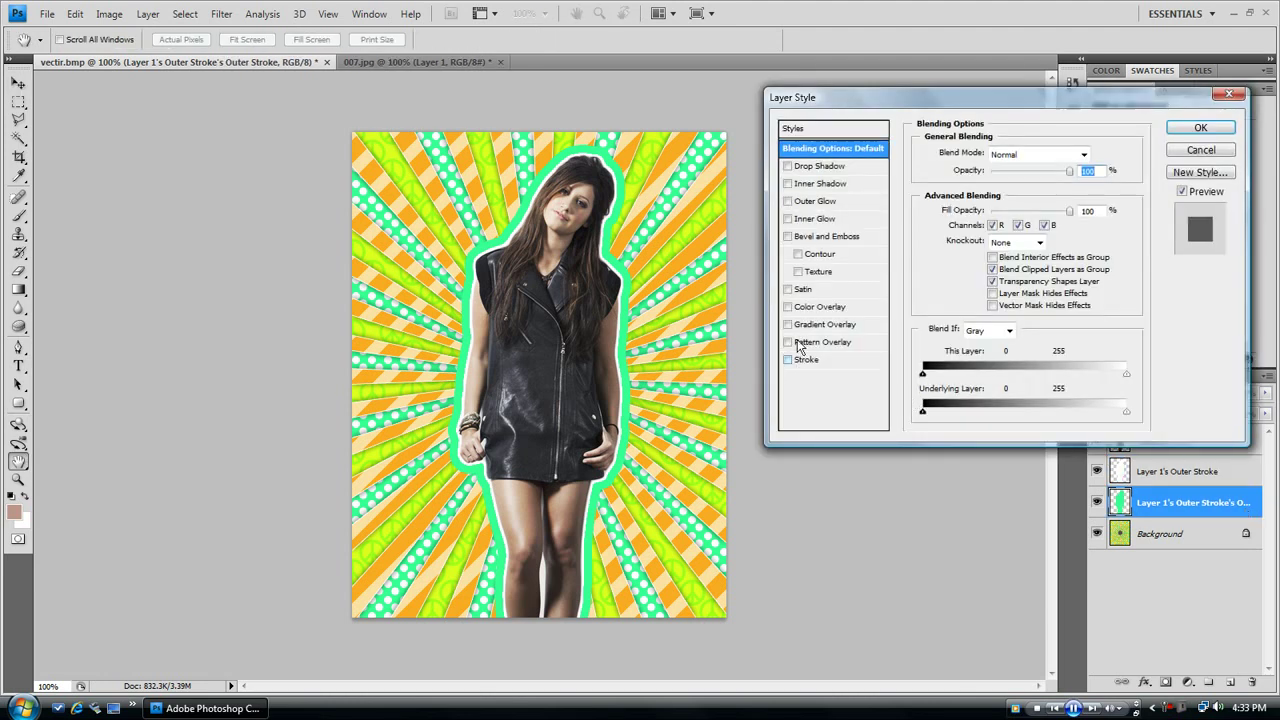
click(787, 307)
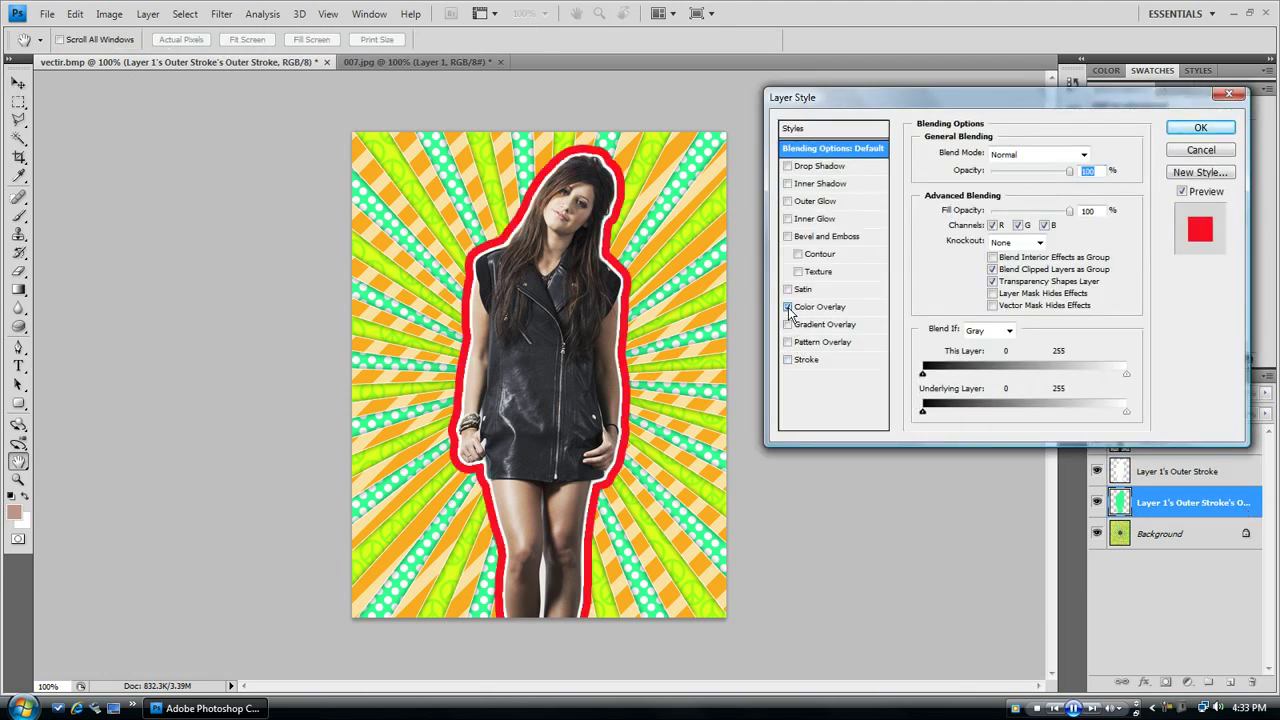
click(787, 360)
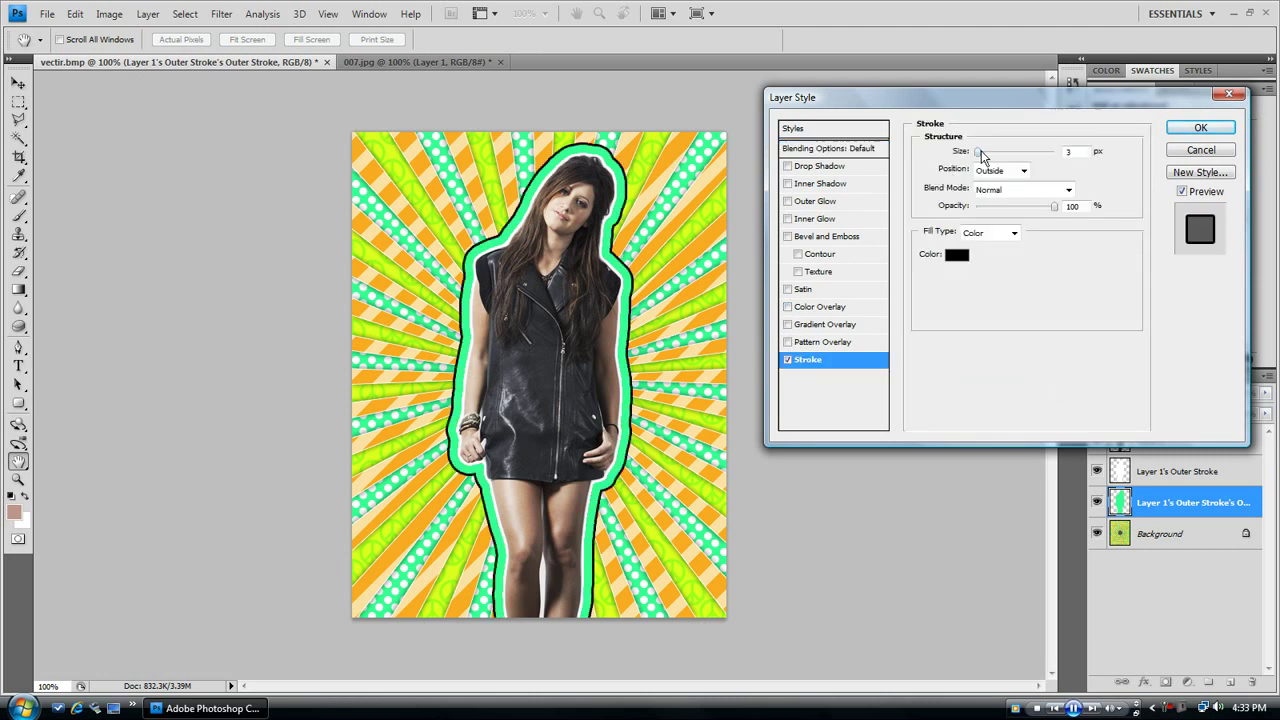
drag(981, 152, 986, 152)
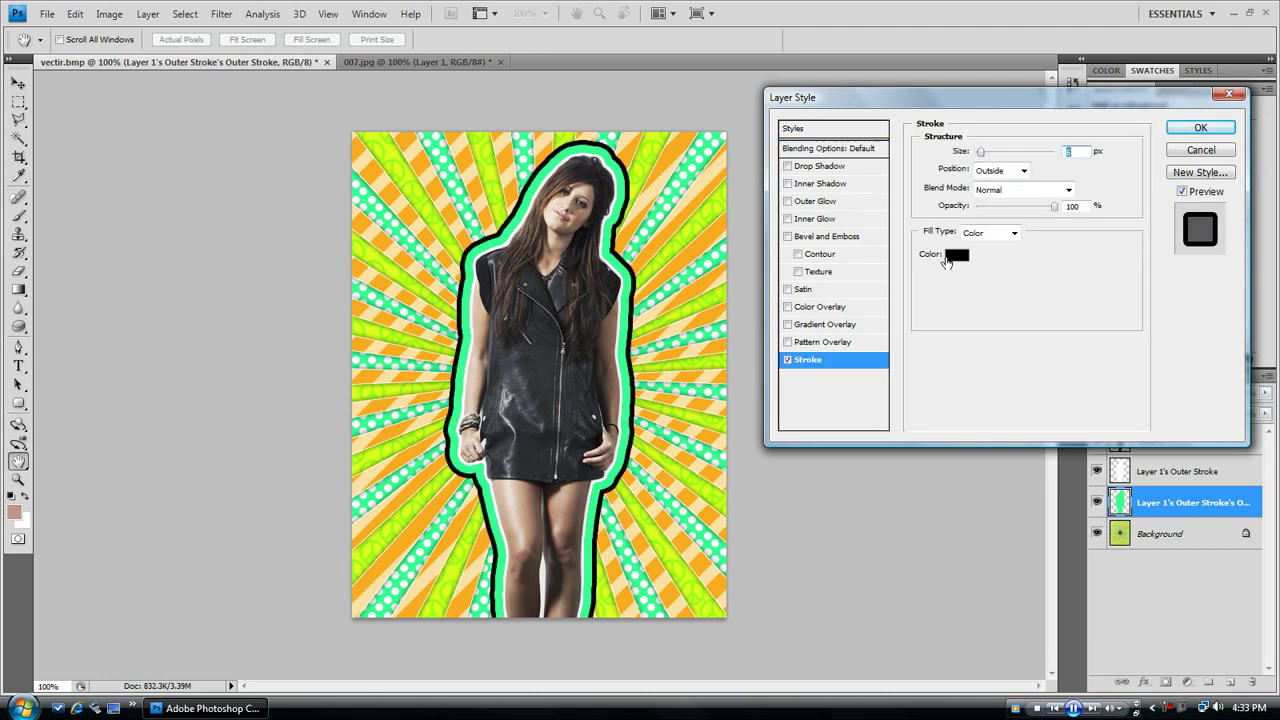
click(950, 257)
click(696, 205)
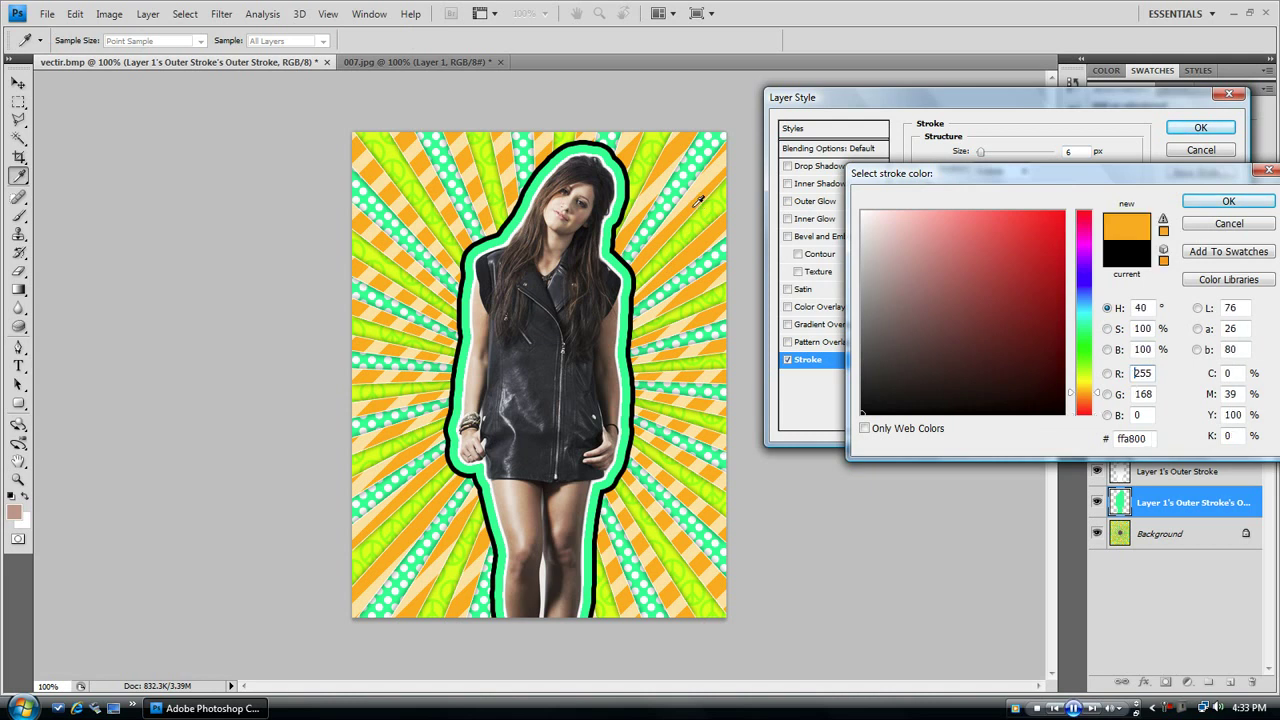
click(1225, 203)
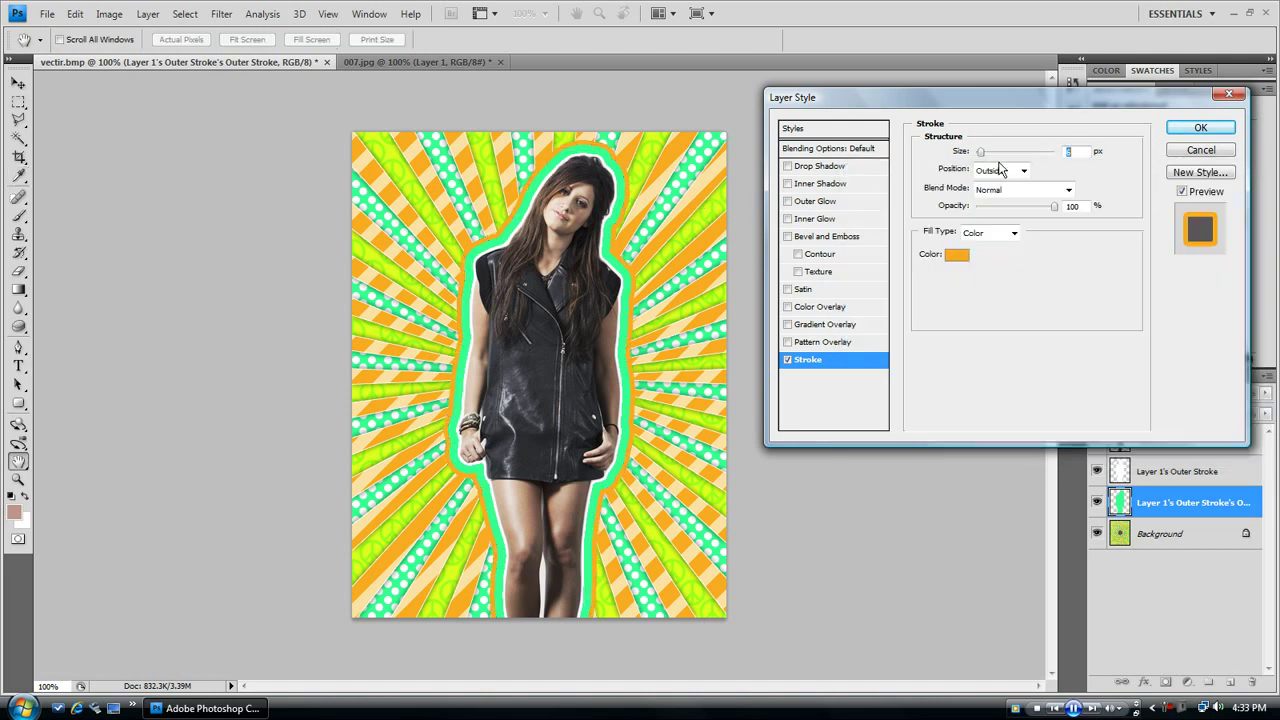
drag(981, 152, 986, 152)
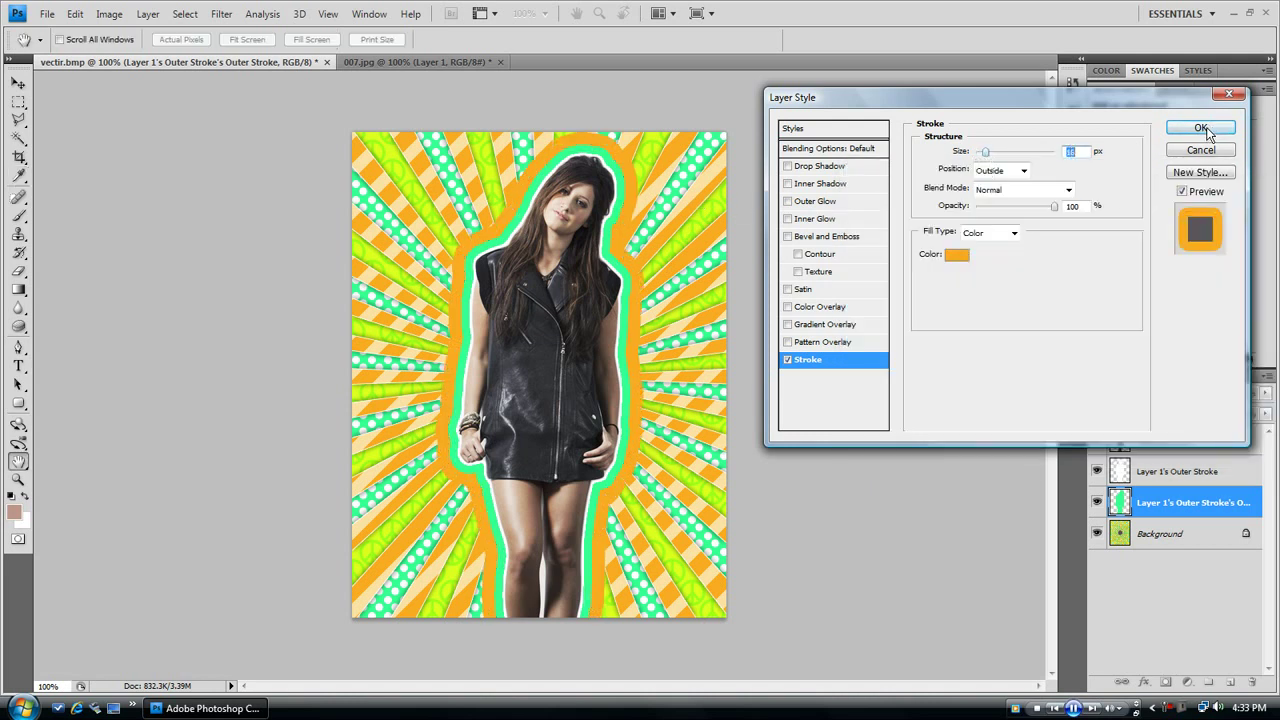
click(1200, 128)
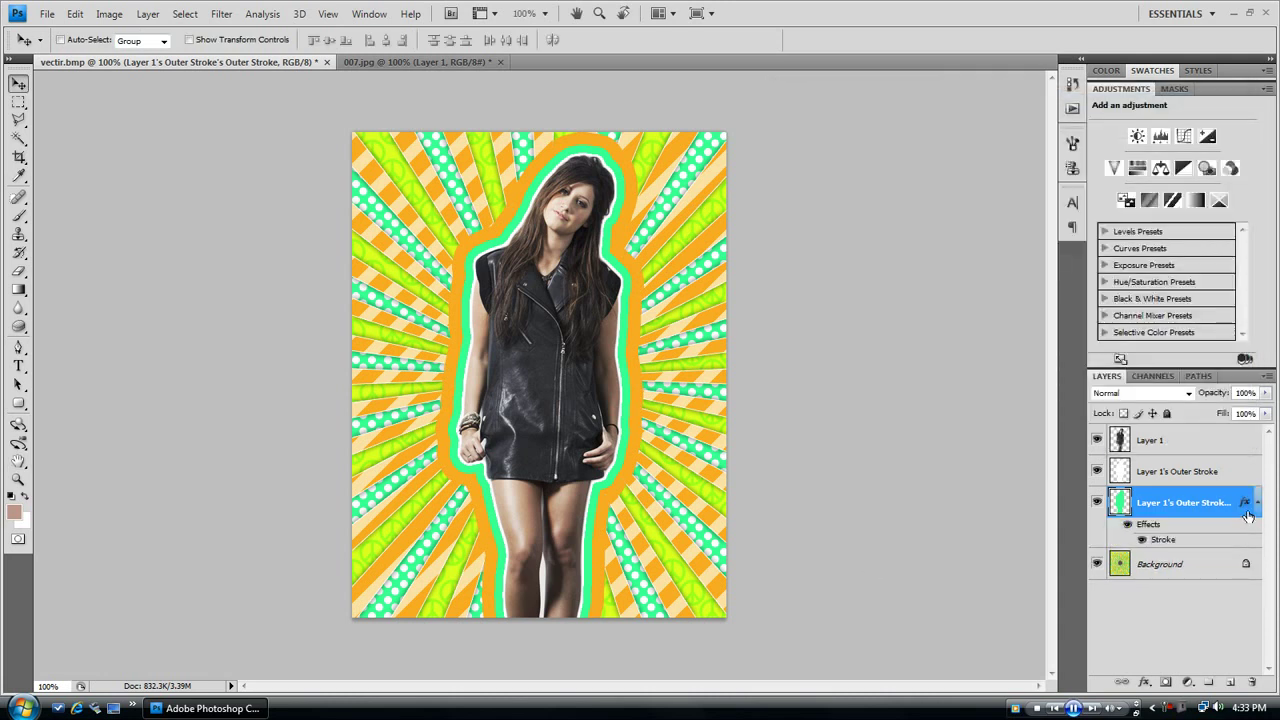
Turn the stroke effect into its own layer and start a drop shadow on the white outline layer
right_click(1258, 508)
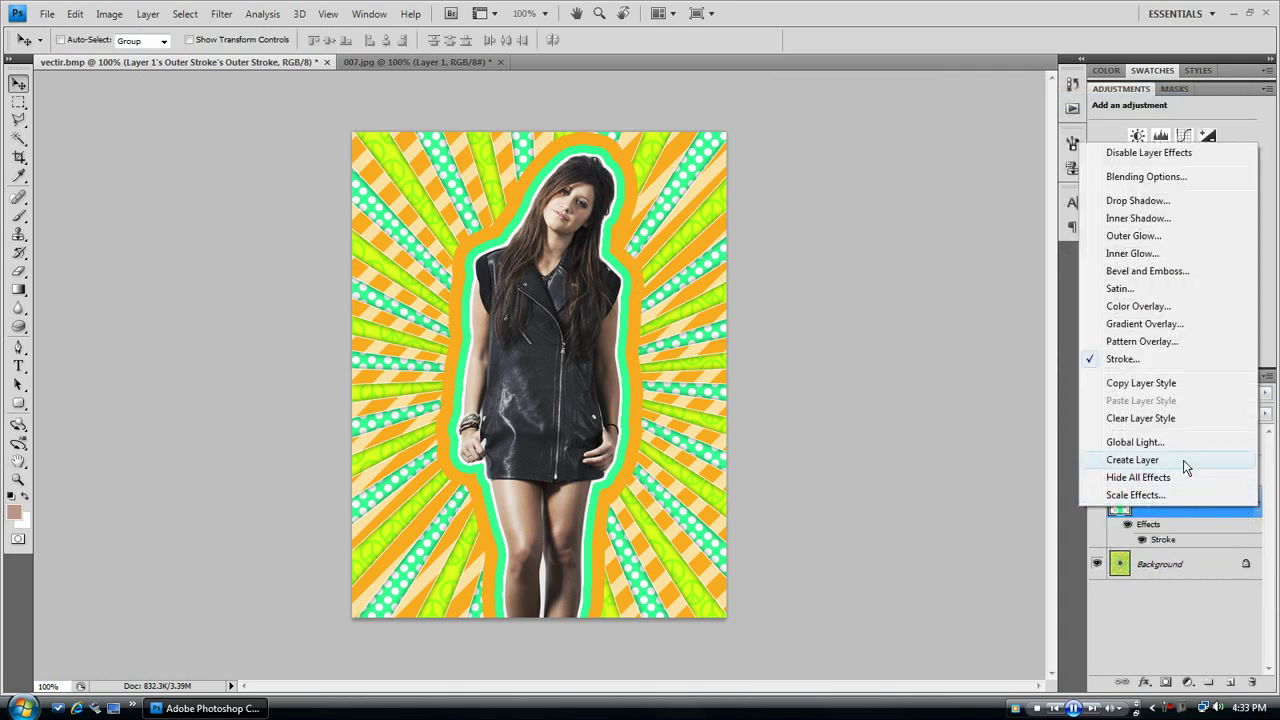
click(1106, 465)
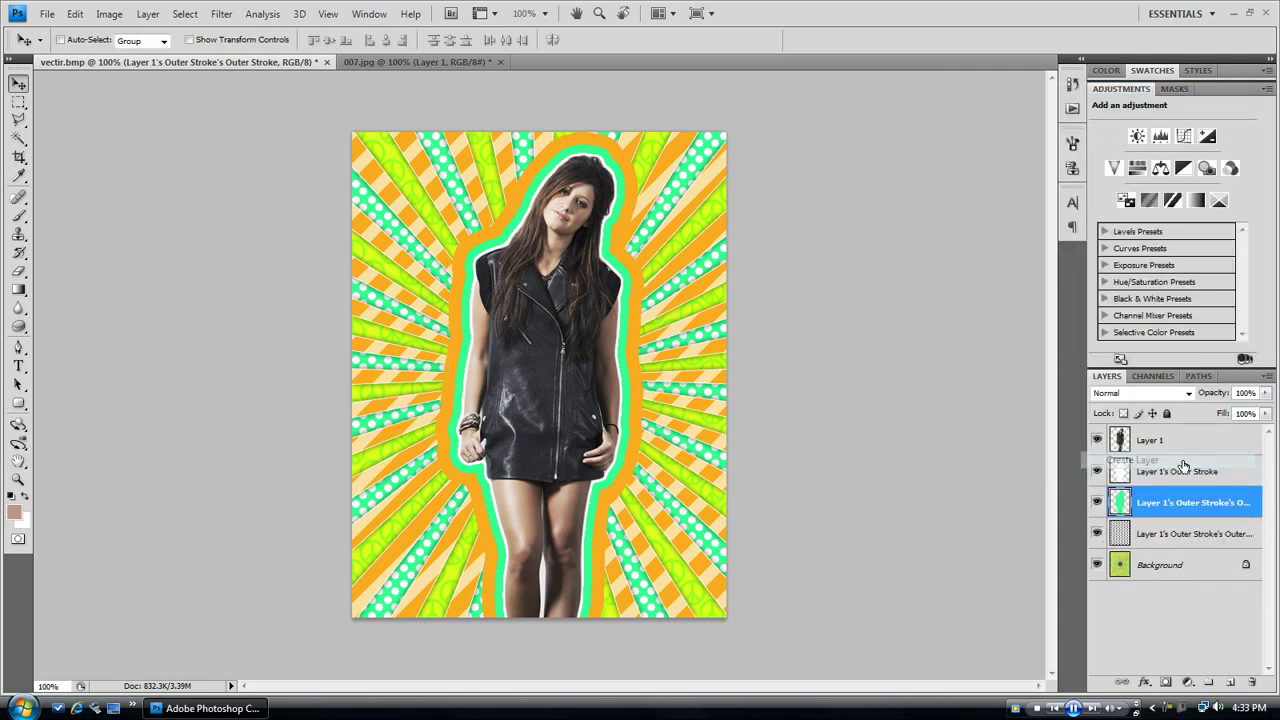
double_click(1245, 476)
click(788, 167)
Try a 0-distance drop shadow and a white or black dots pattern overlay on the white outline
drag(980, 222, 974, 222)
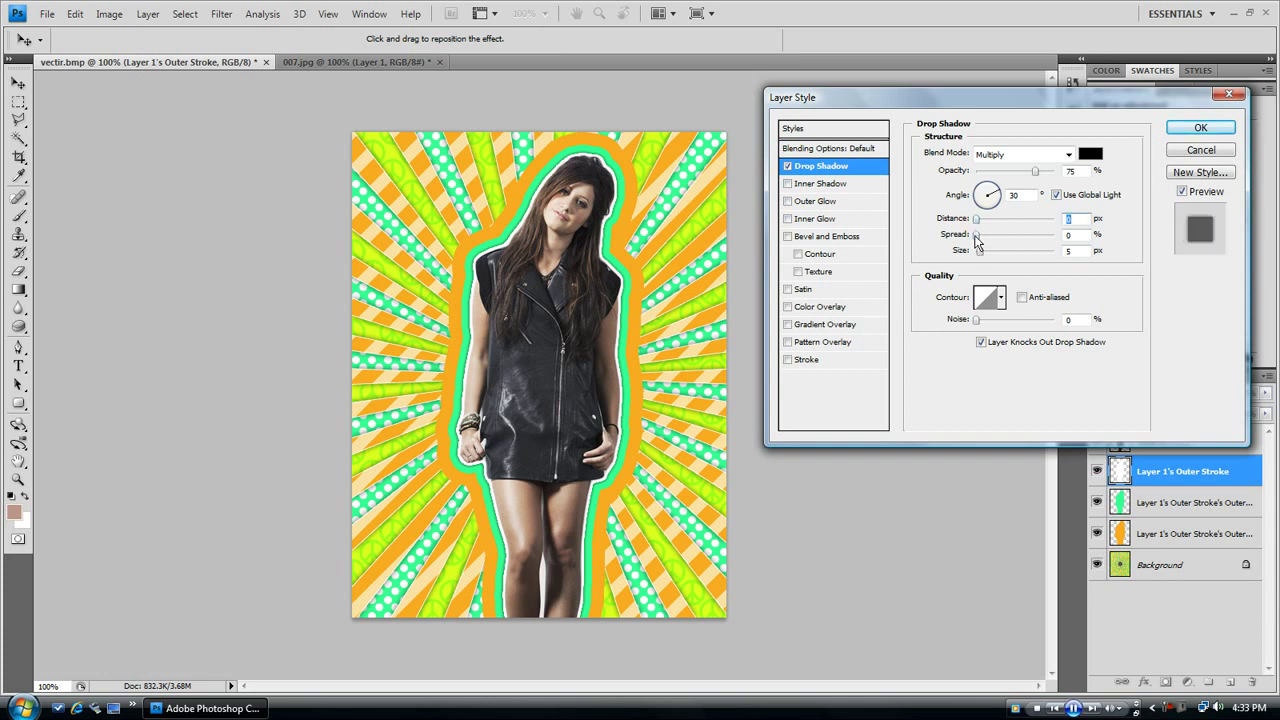
drag(982, 256, 980, 254)
click(788, 342)
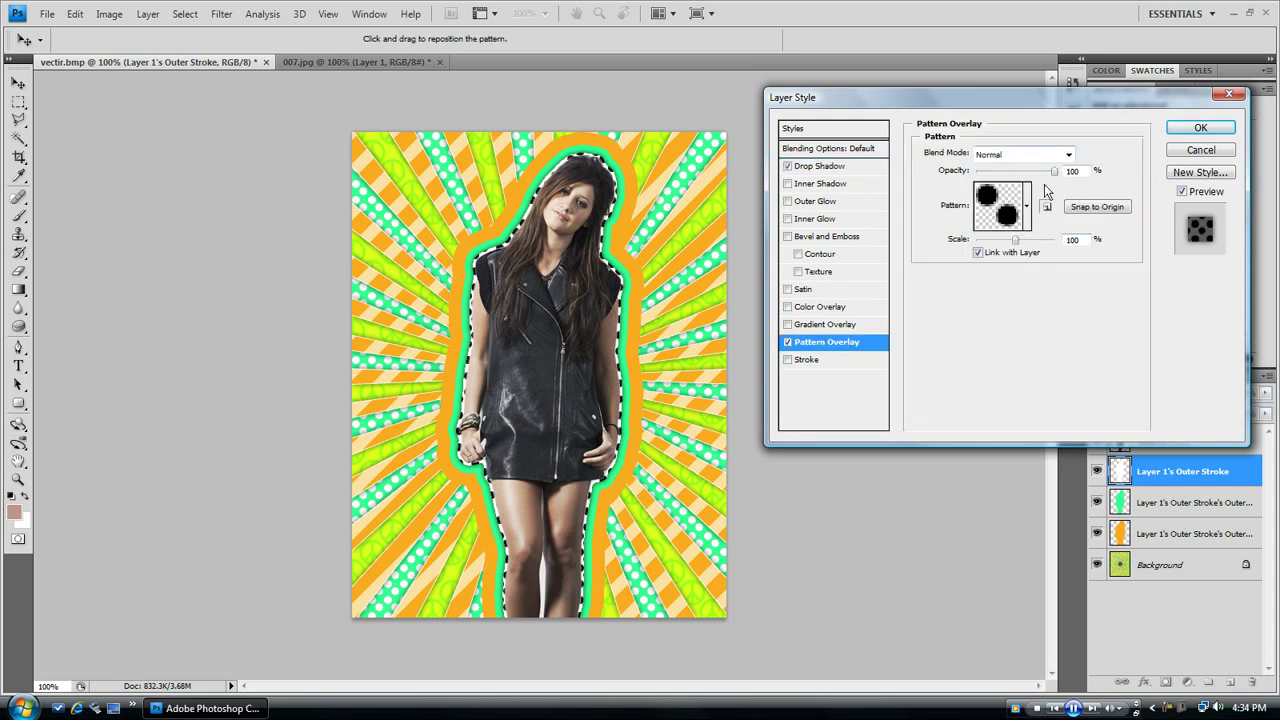
click(1026, 206)
click(943, 331)
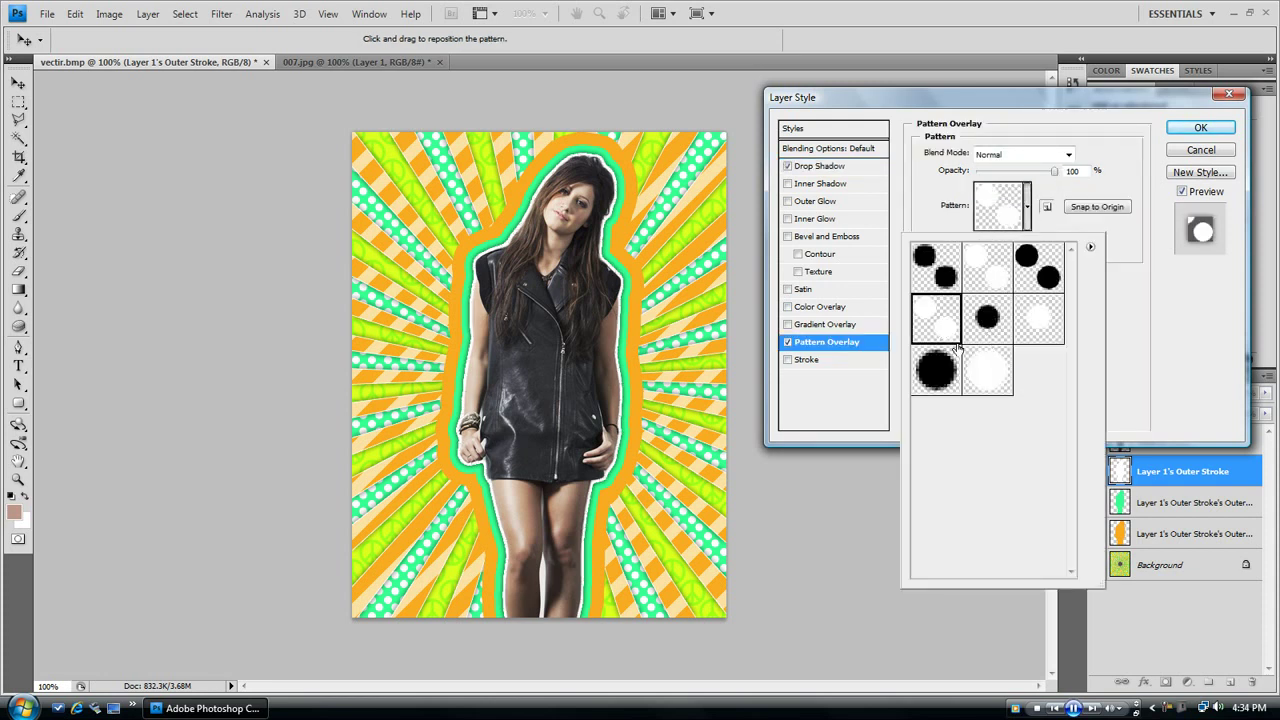
click(938, 266)
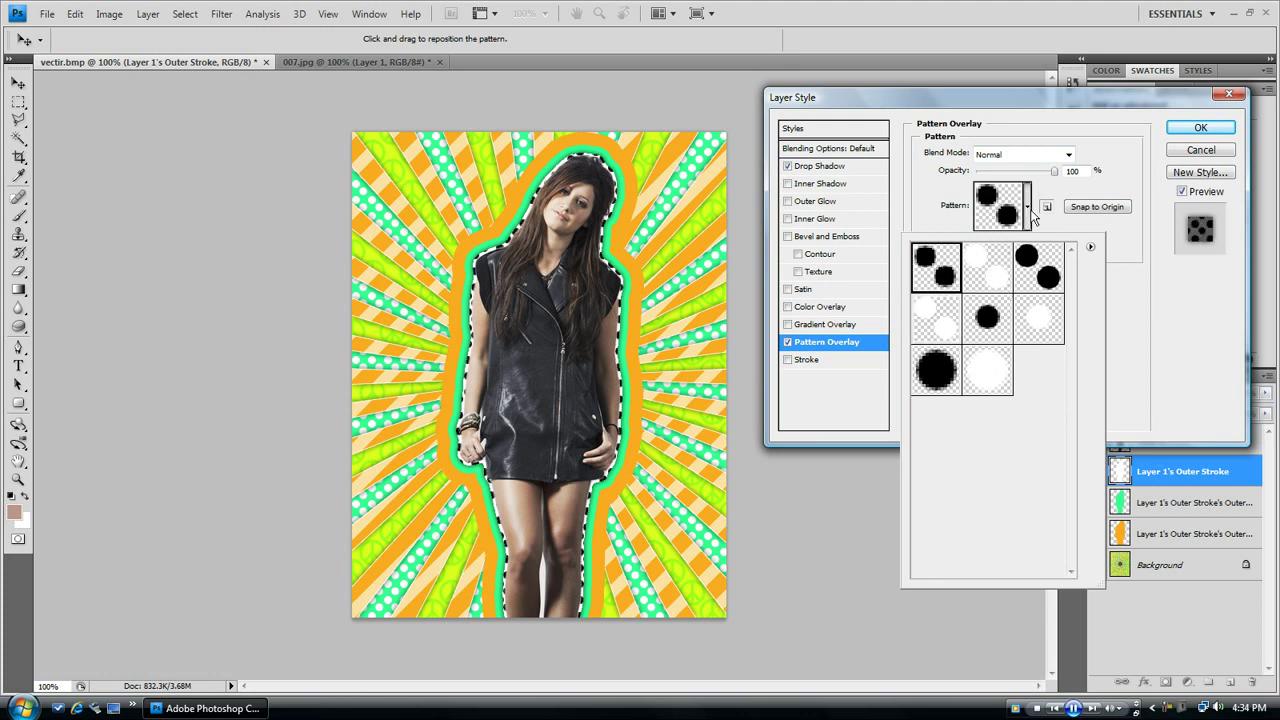
click(1131, 304)
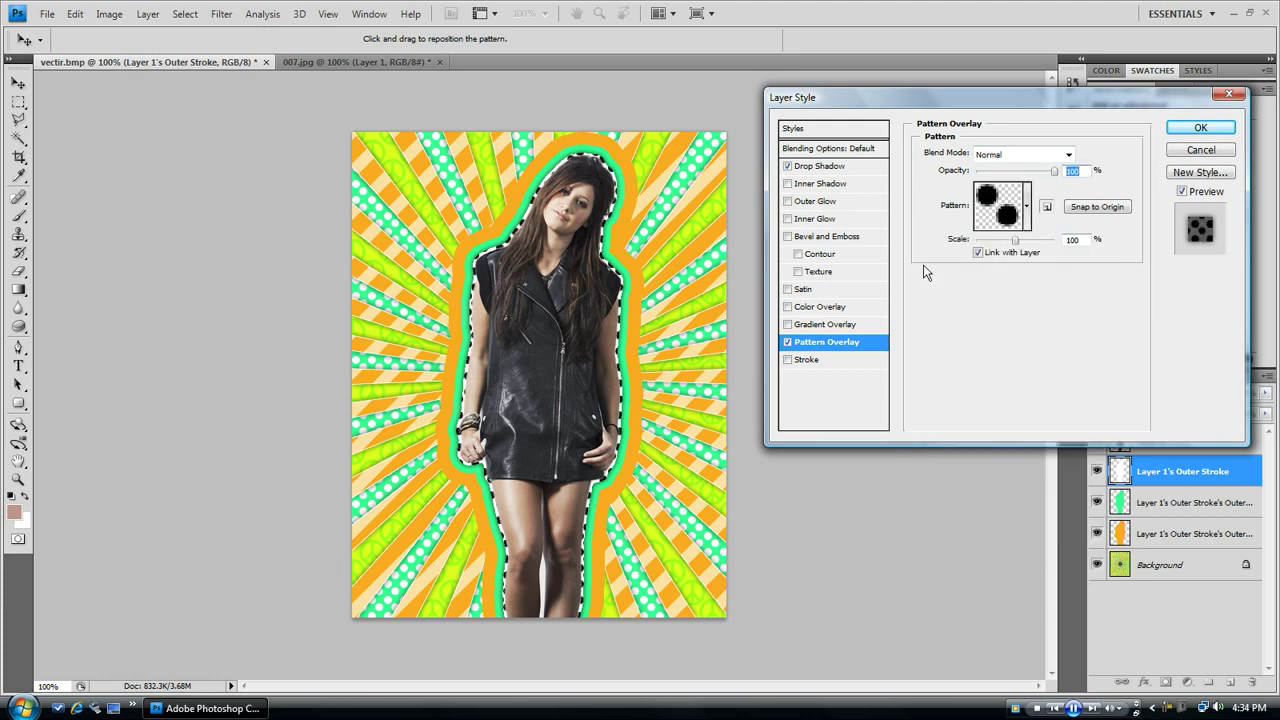
Remove the pattern, try a zero-size bevel, then cancel all the style changes
click(788, 343)
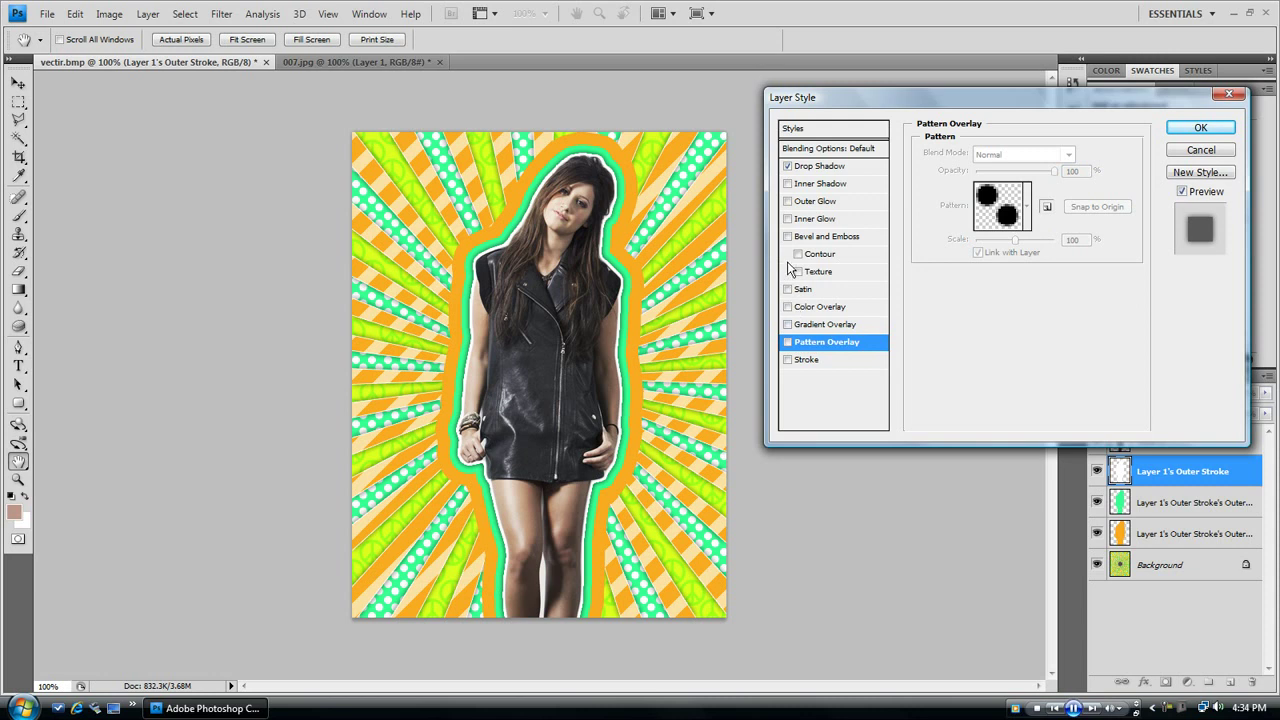
click(788, 237)
click(813, 238)
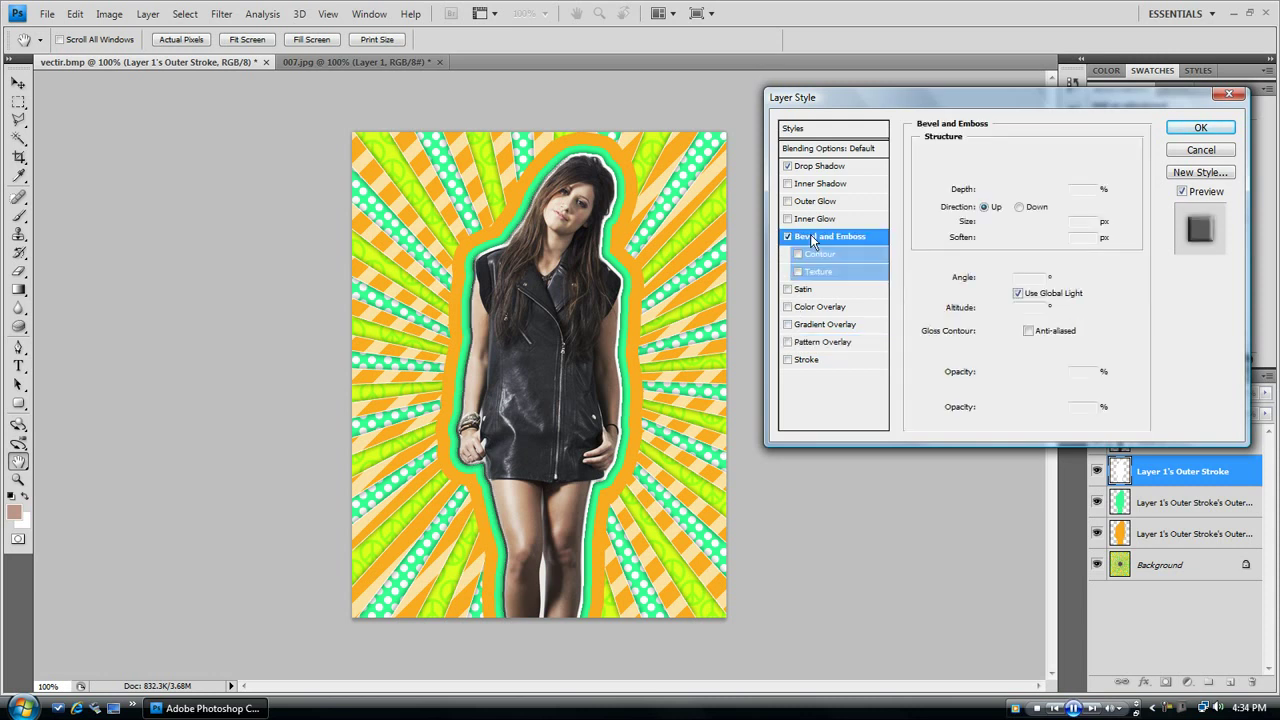
drag(986, 229, 982, 229)
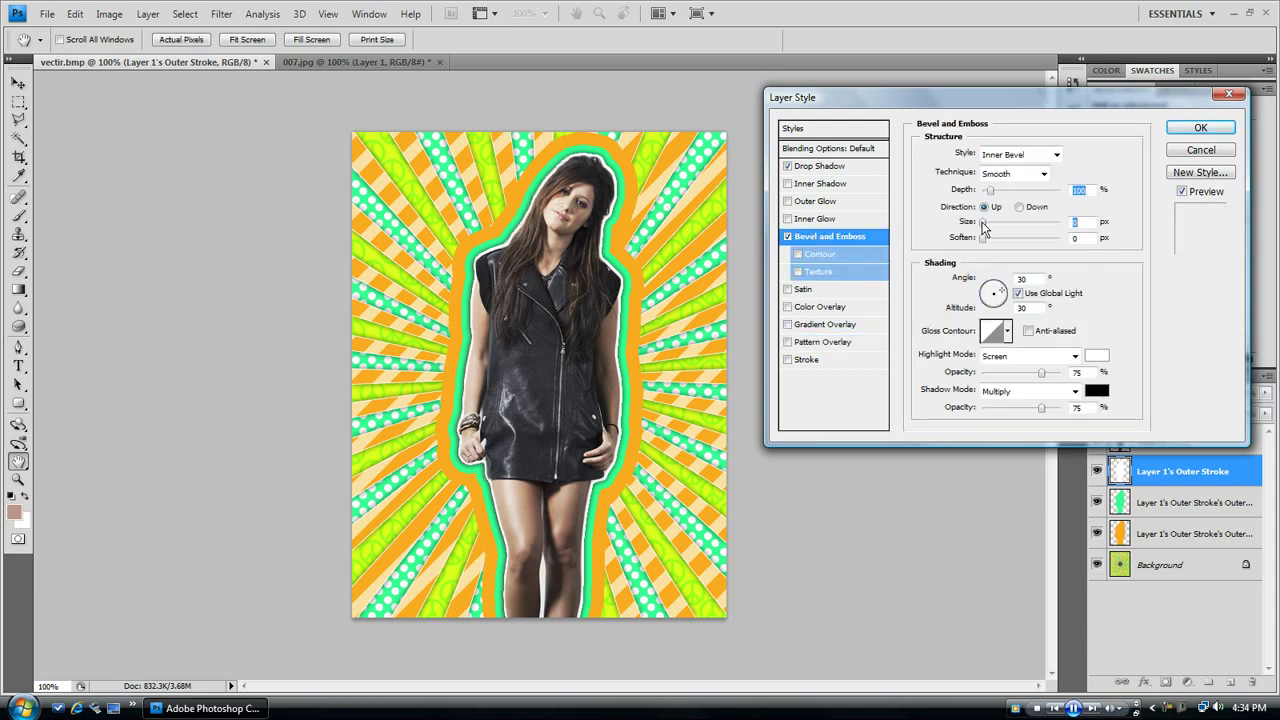
click(1199, 150)
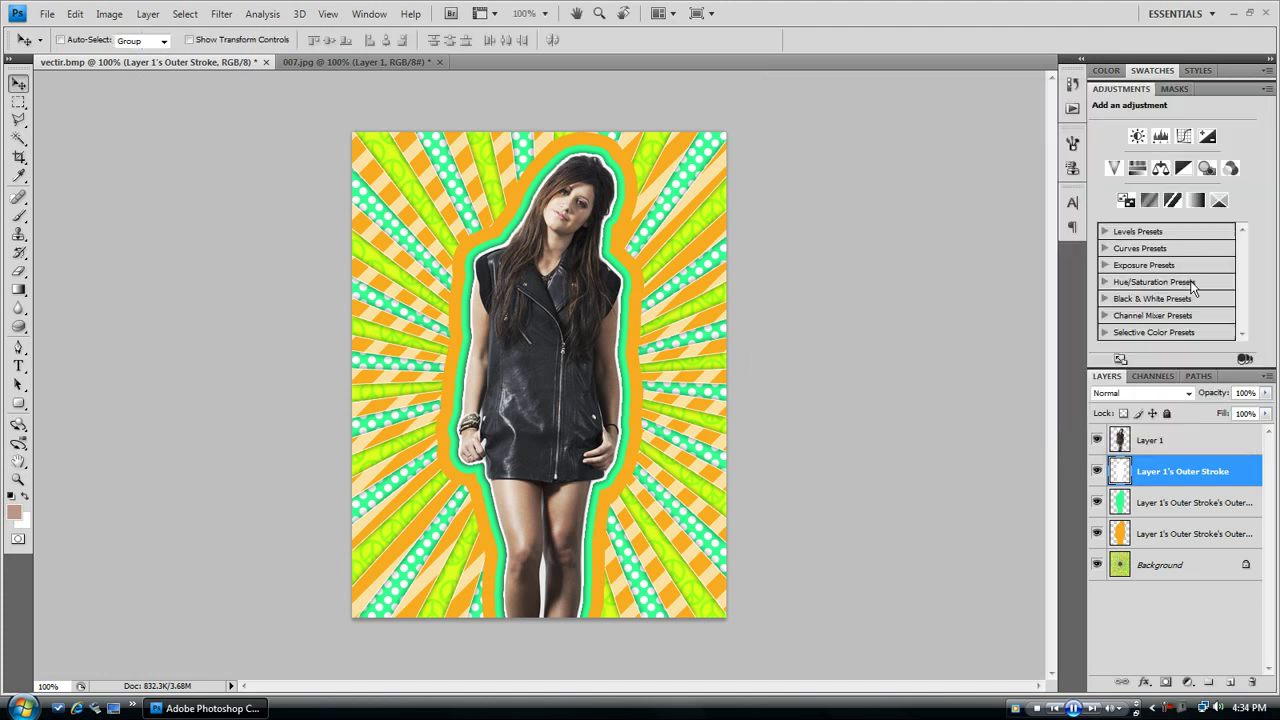
Load the patterns-05 library and apply a diagonal stripe pattern overlay to the green outline
click(1251, 512)
double_click(1251, 512)
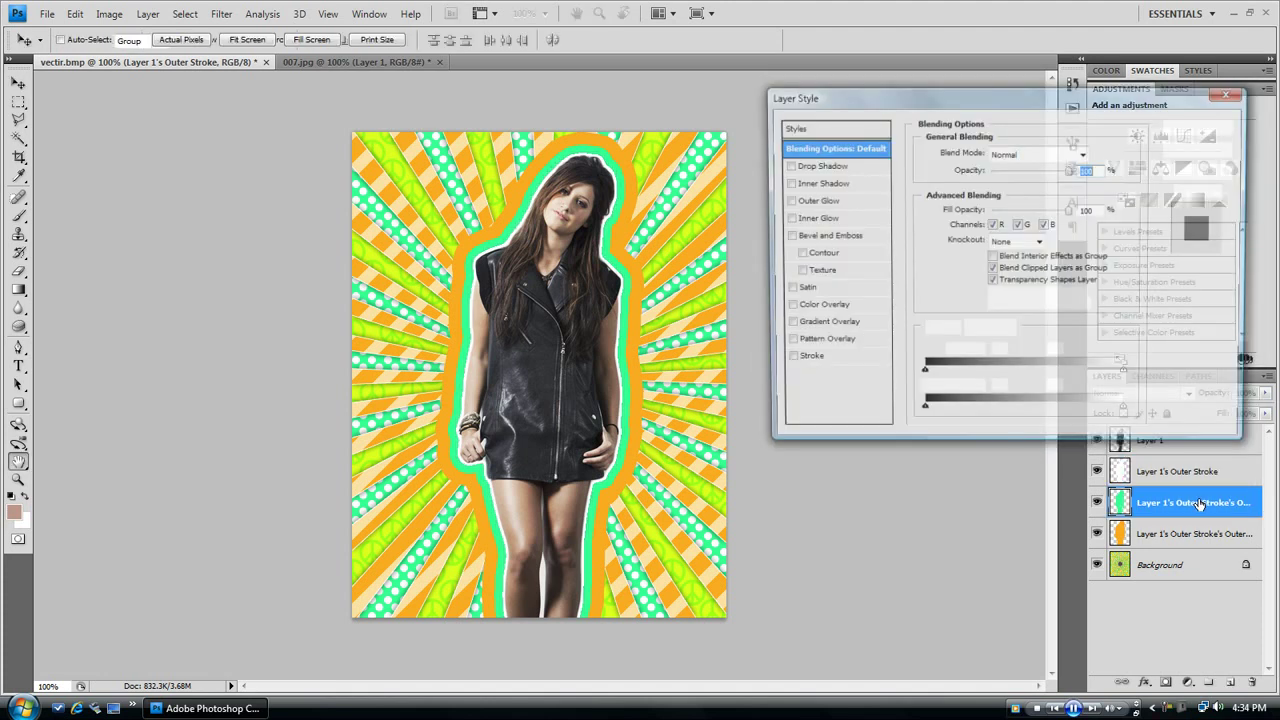
click(789, 342)
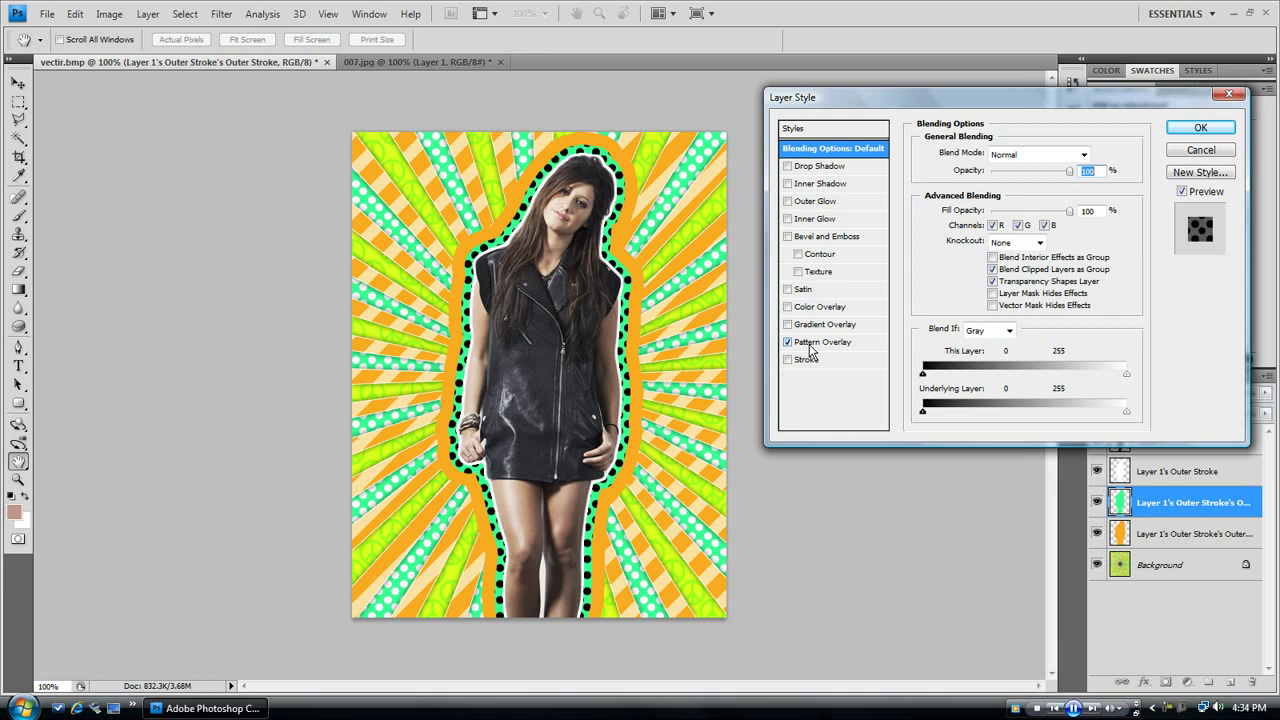
click(1027, 207)
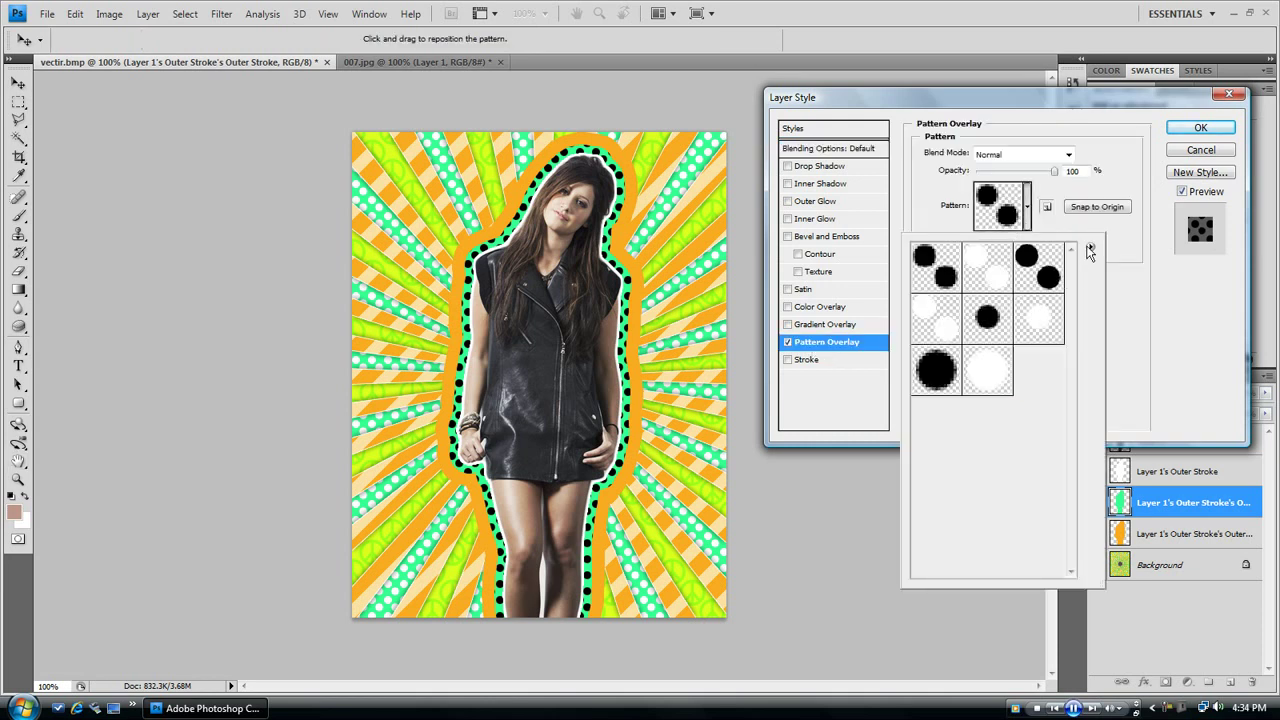
click(1089, 248)
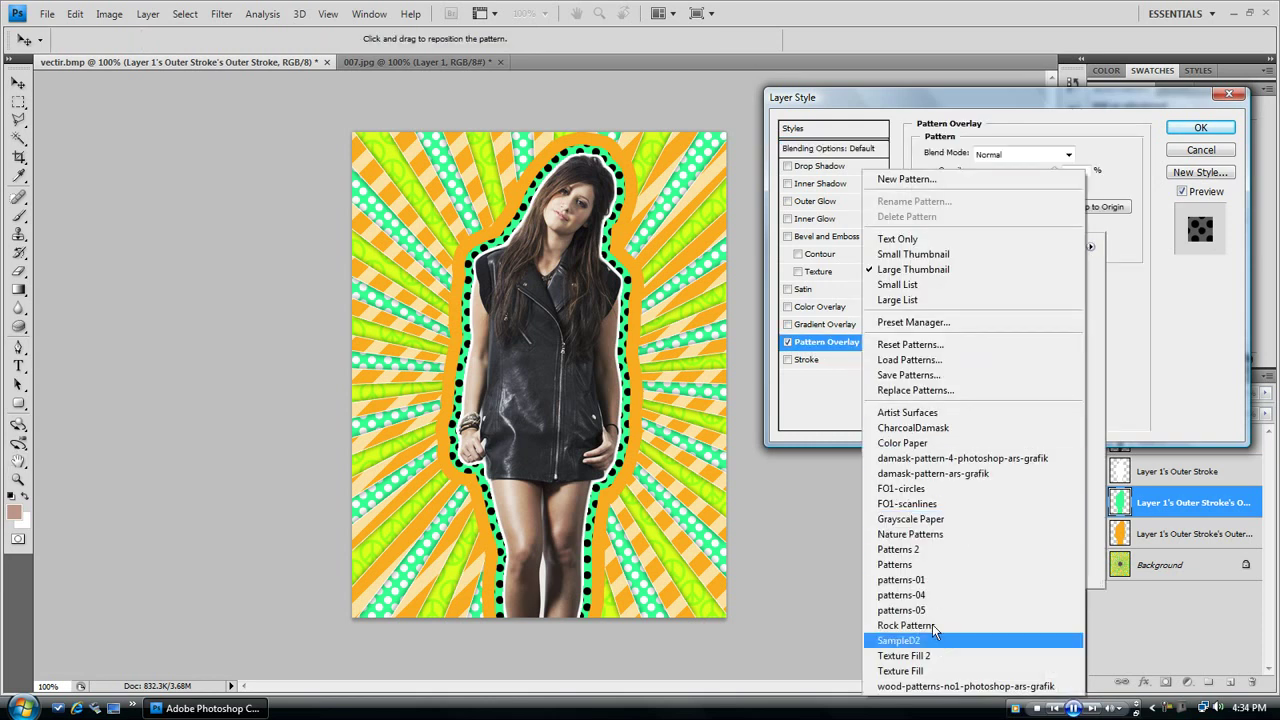
click(910, 610)
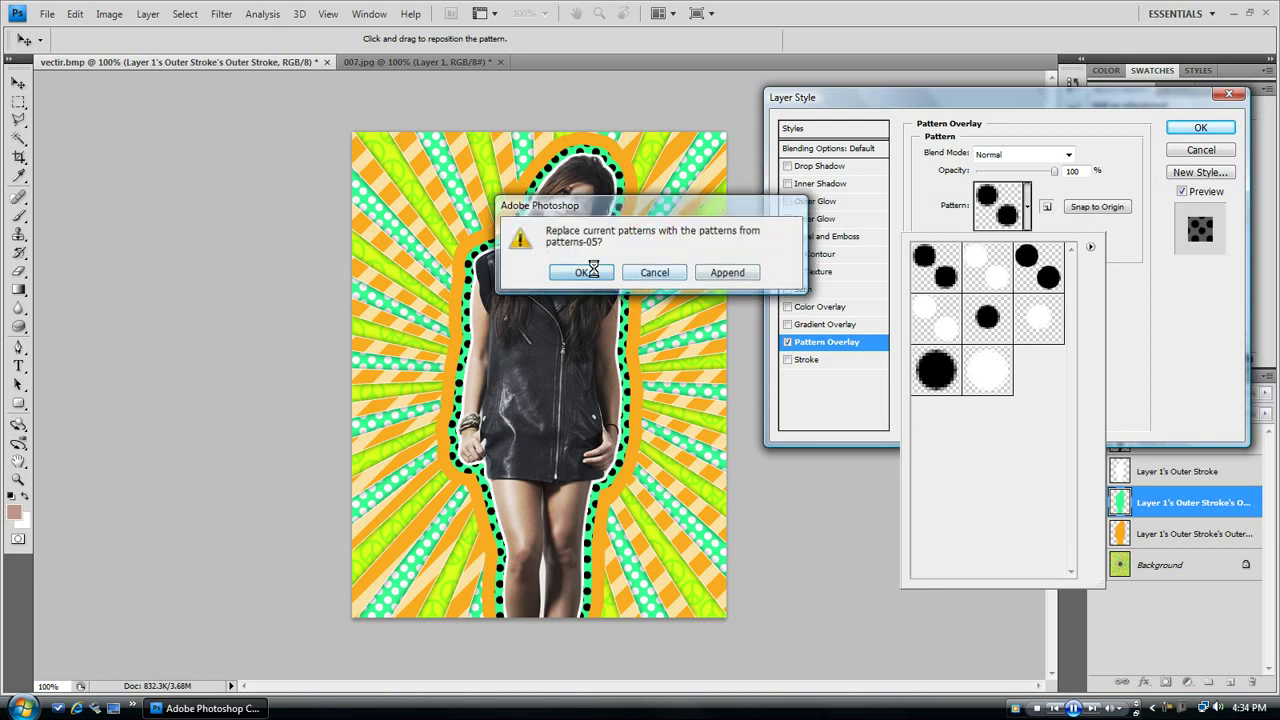
click(588, 271)
click(958, 318)
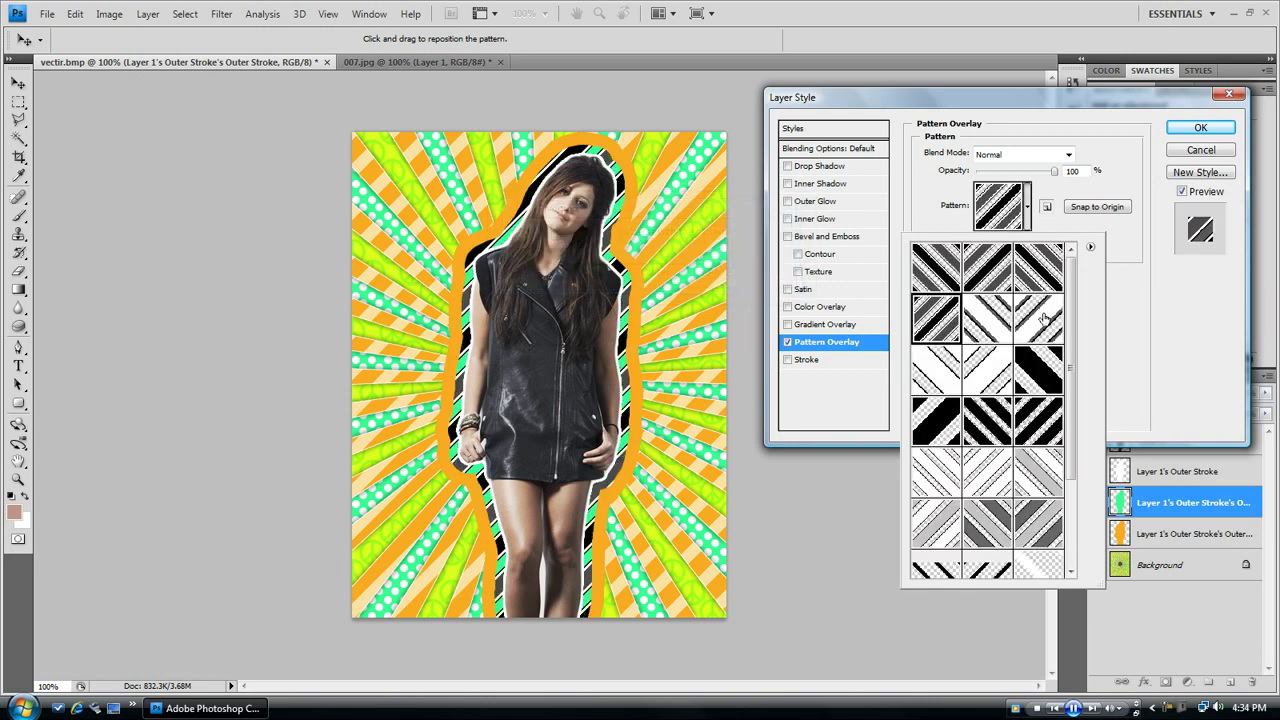
Try Overlay and Soft Light blending with grey and white-and-black diagonal patterns
click(1067, 155)
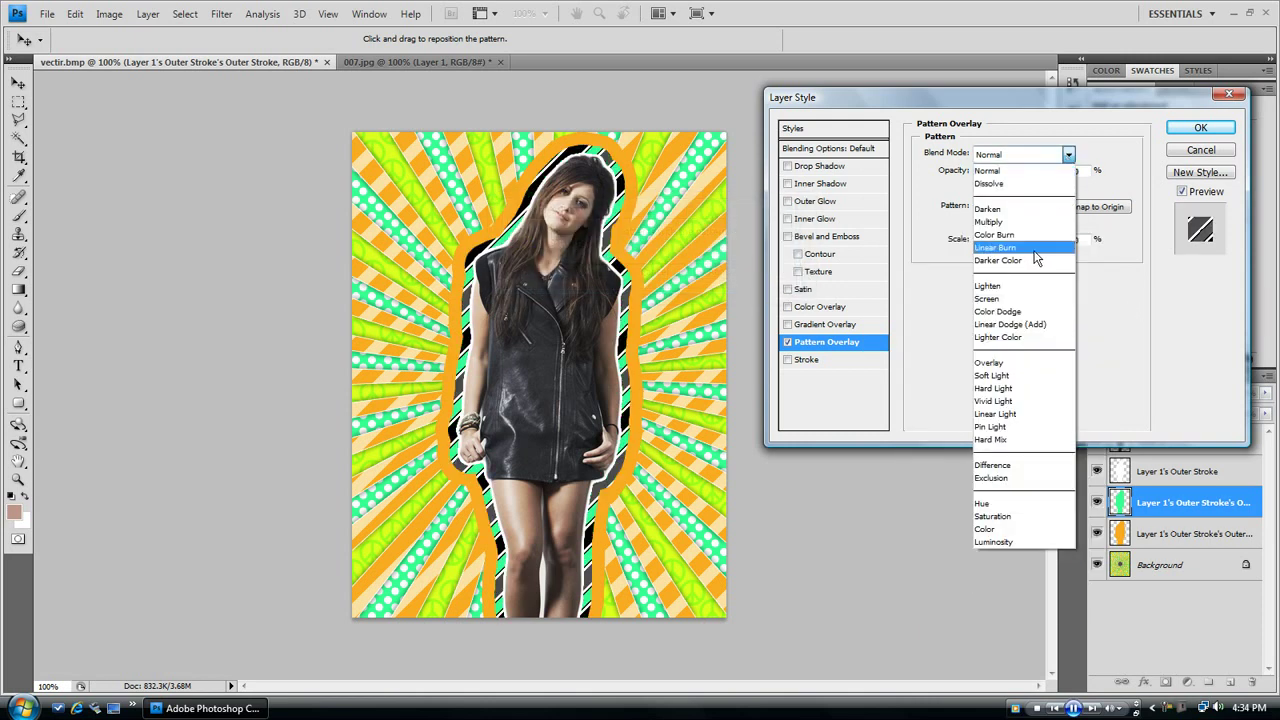
click(1003, 361)
key(Down)
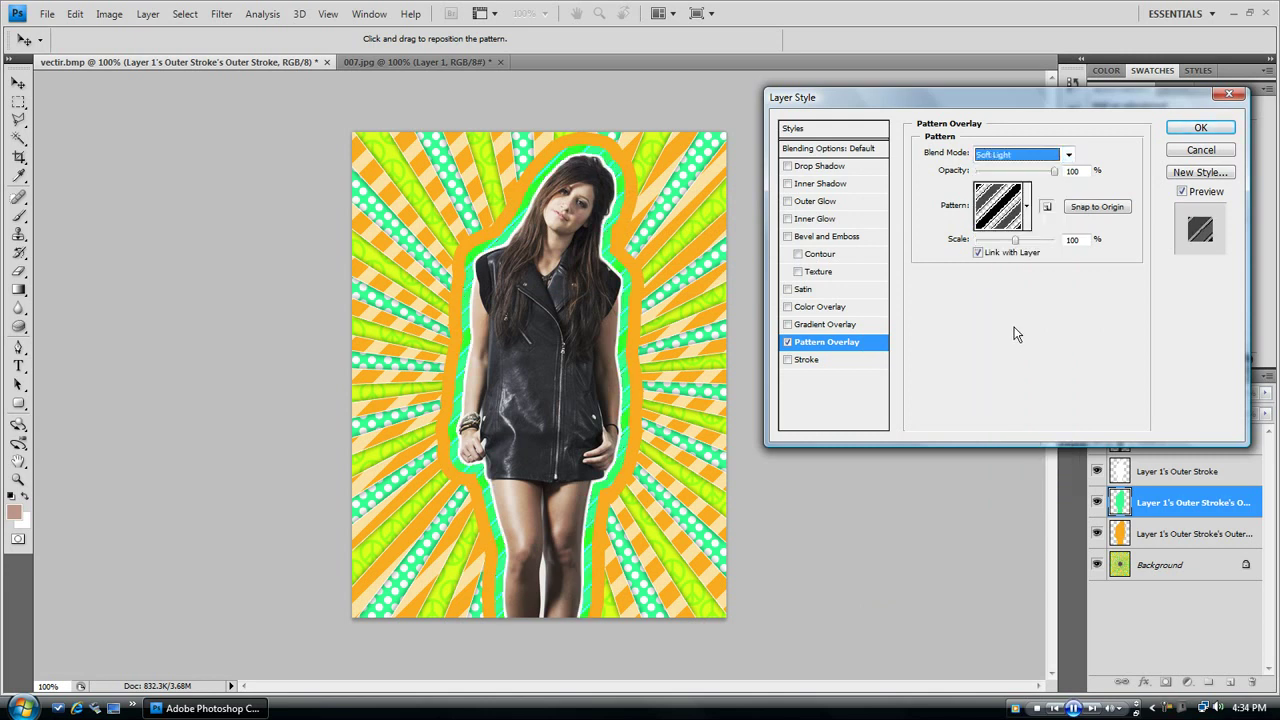
click(1017, 226)
click(971, 540)
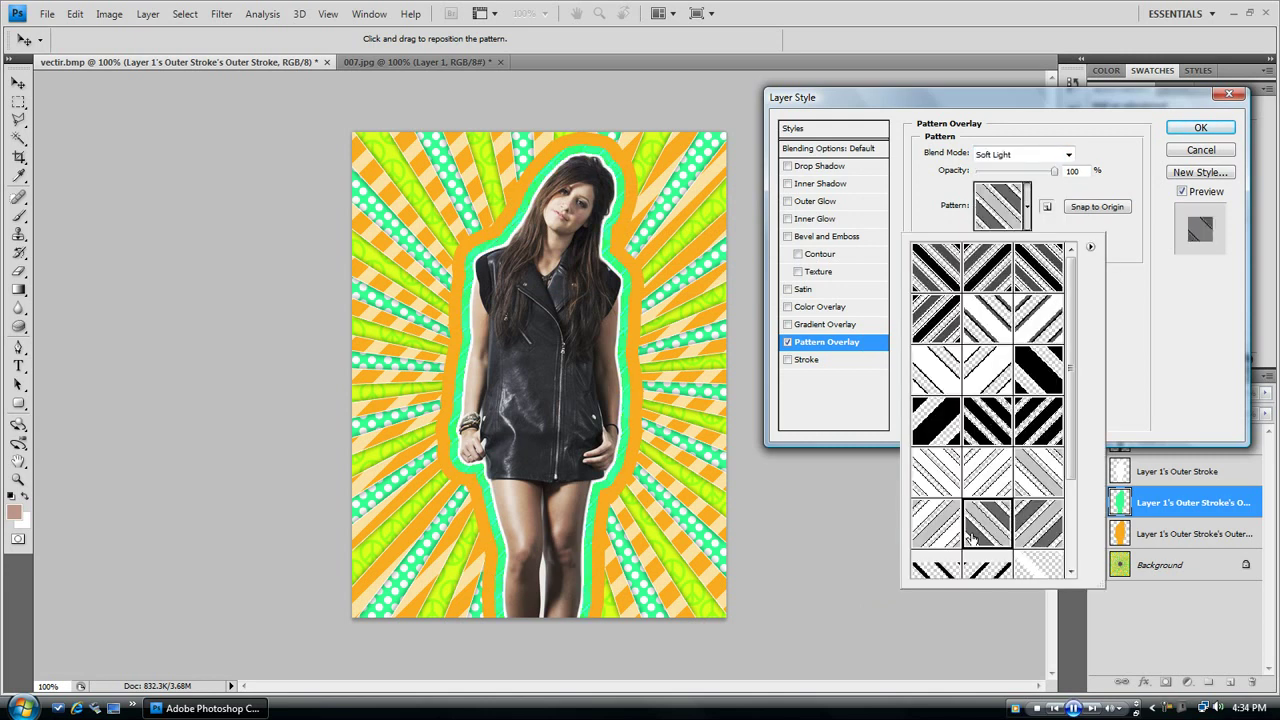
click(928, 305)
click(988, 328)
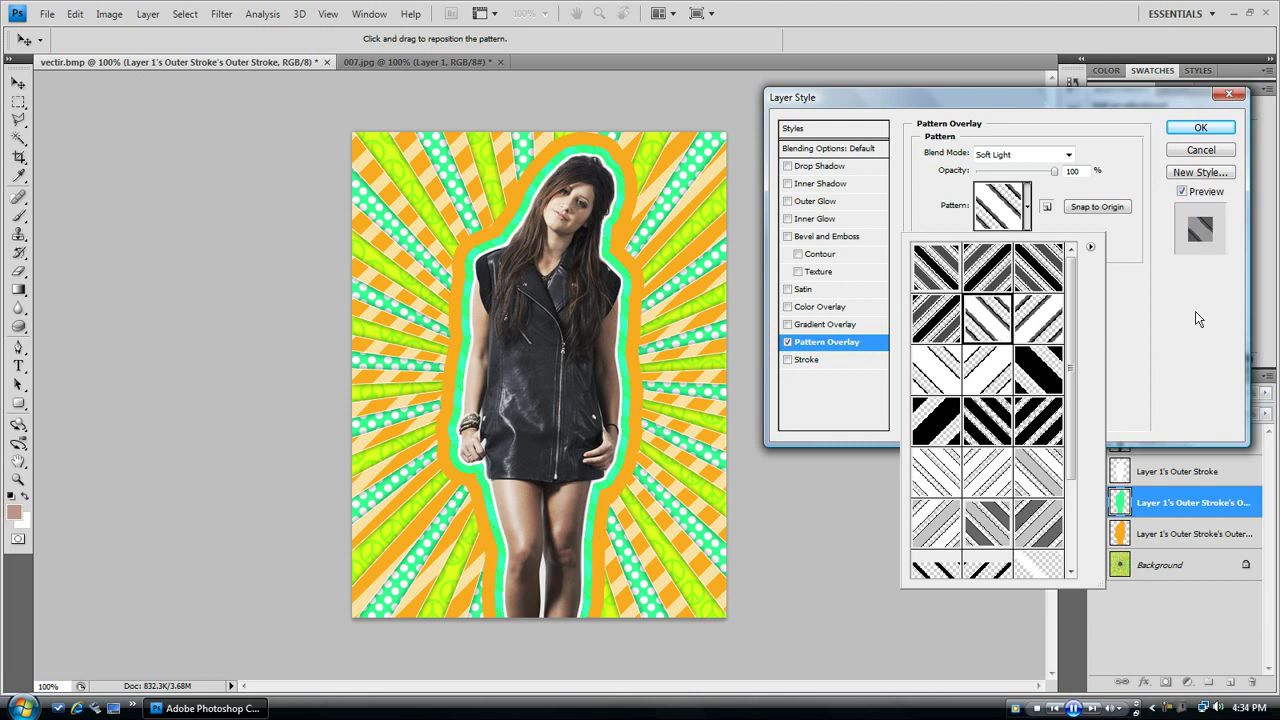
Try Darken and Darker Color, then set the overlay to Lighten with a white diagonal pattern
click(1068, 155)
click(1035, 207)
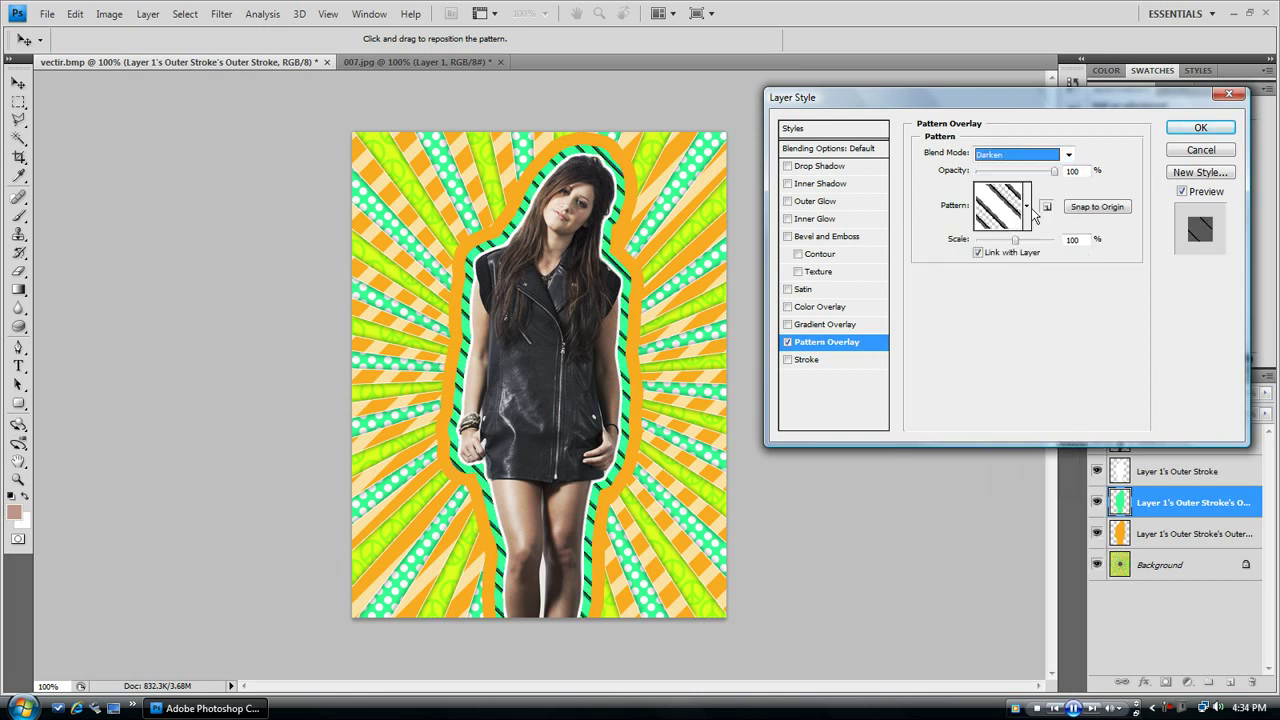
key(Down)
key(Down)
key(Down)
key(Down)
click(1031, 196)
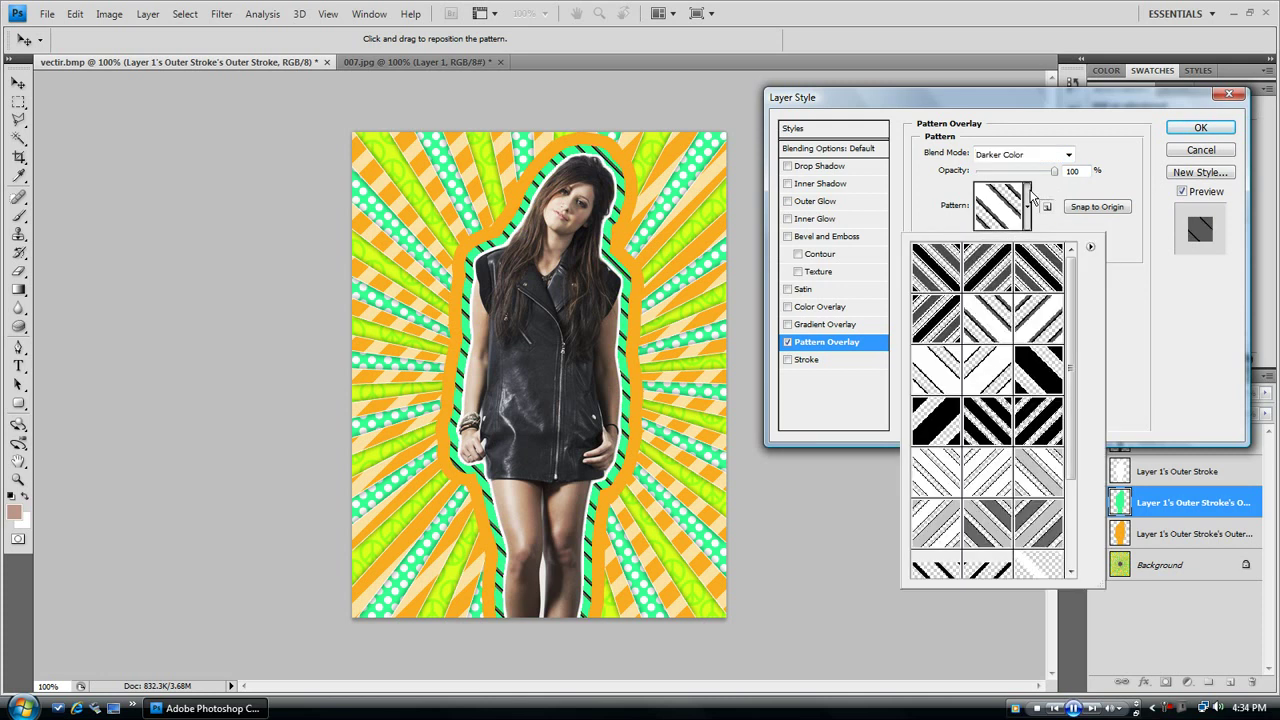
click(983, 375)
click(1068, 155)
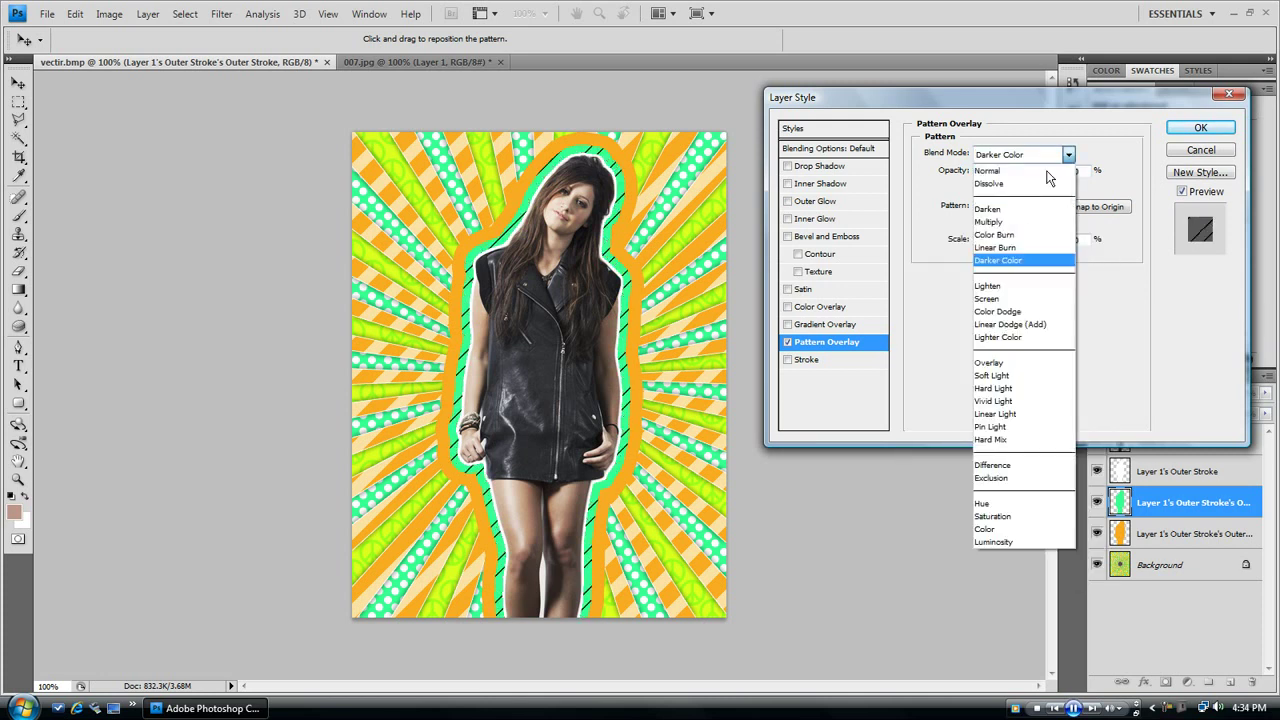
click(1005, 283)
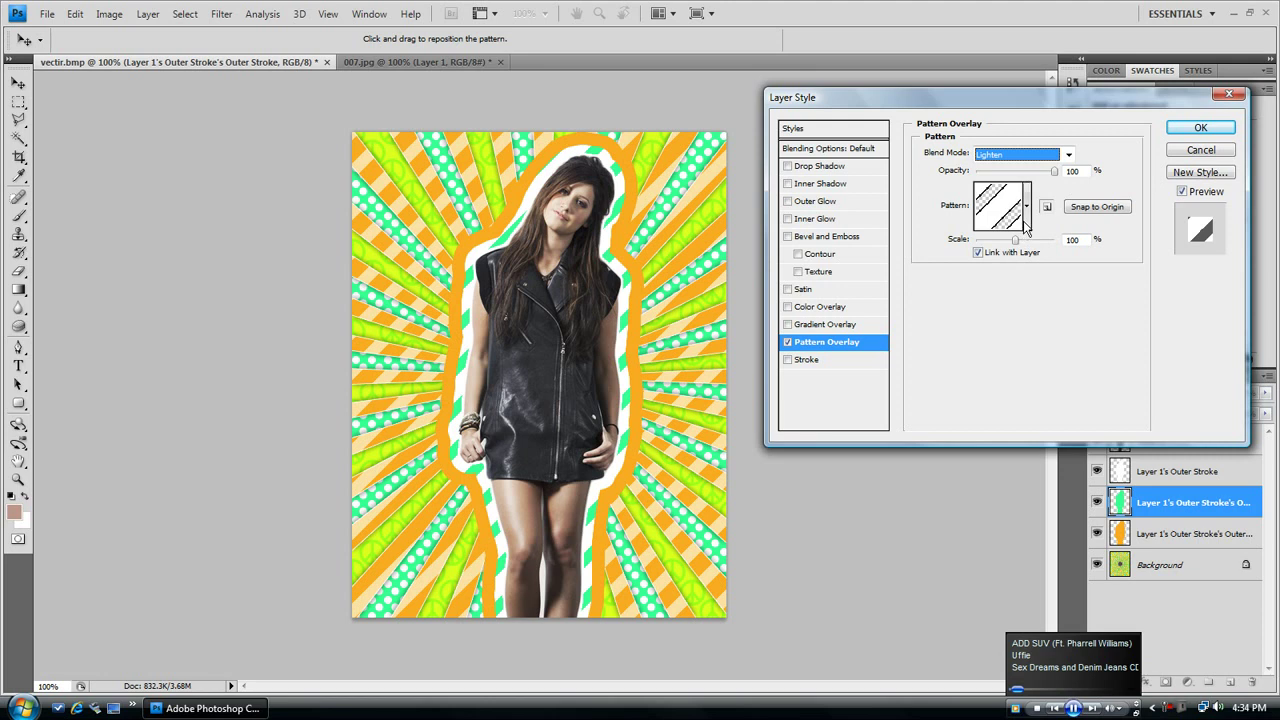
Settle on the mid-grey diagonal pattern and enable a drop shadow on the green outline
click(1027, 210)
click(993, 330)
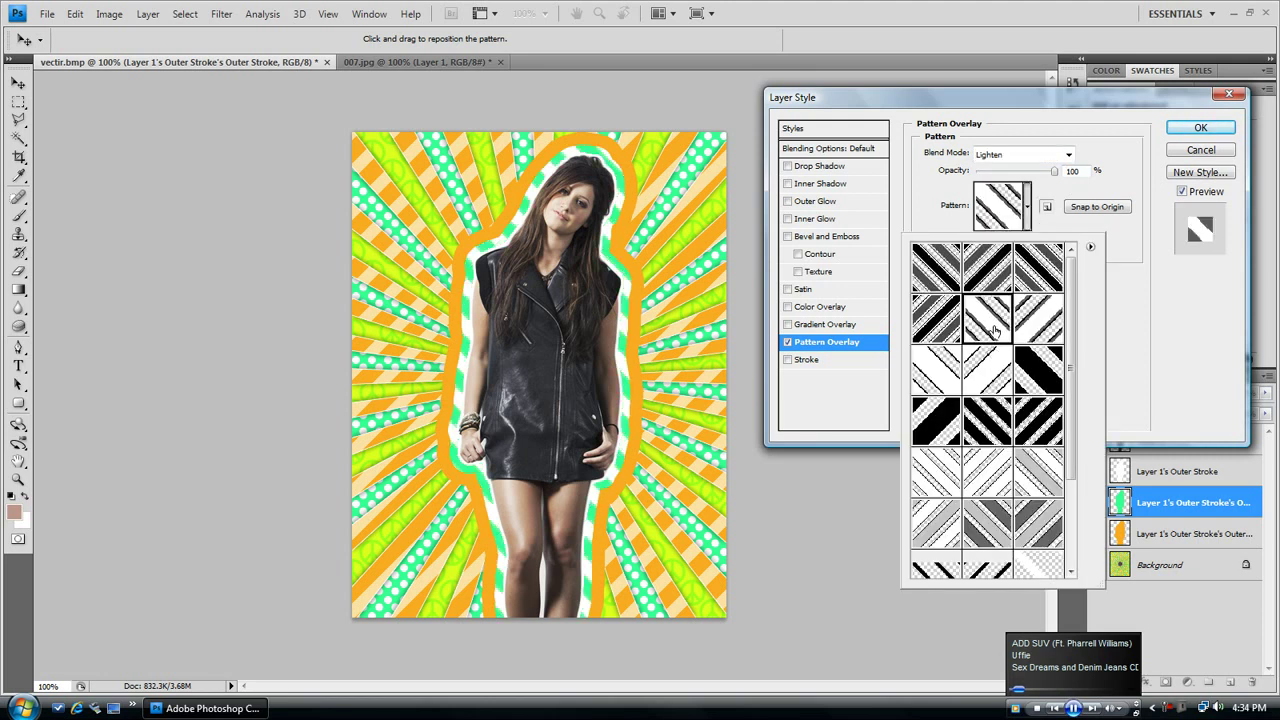
click(990, 518)
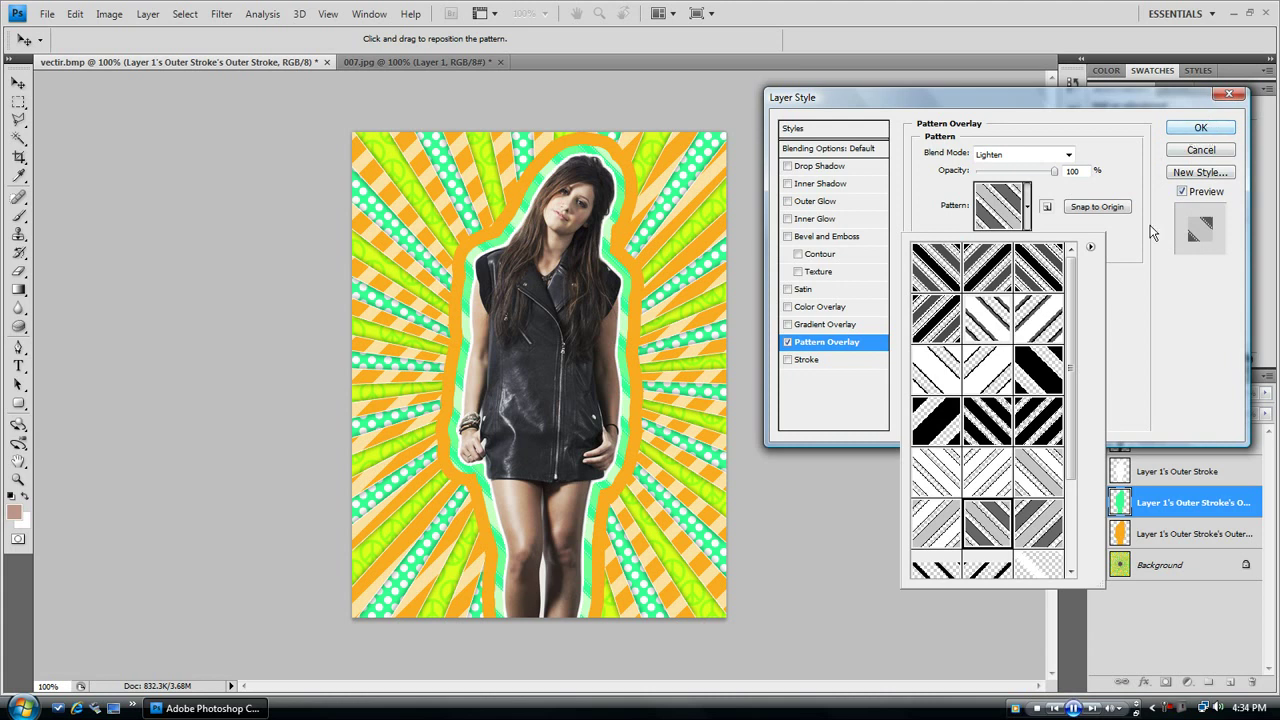
click(1030, 210)
click(788, 166)
Shorten the drop shadow distance and add a 1 px e1ff00 stroke to the green outline
drag(985, 220, 977, 224)
click(788, 359)
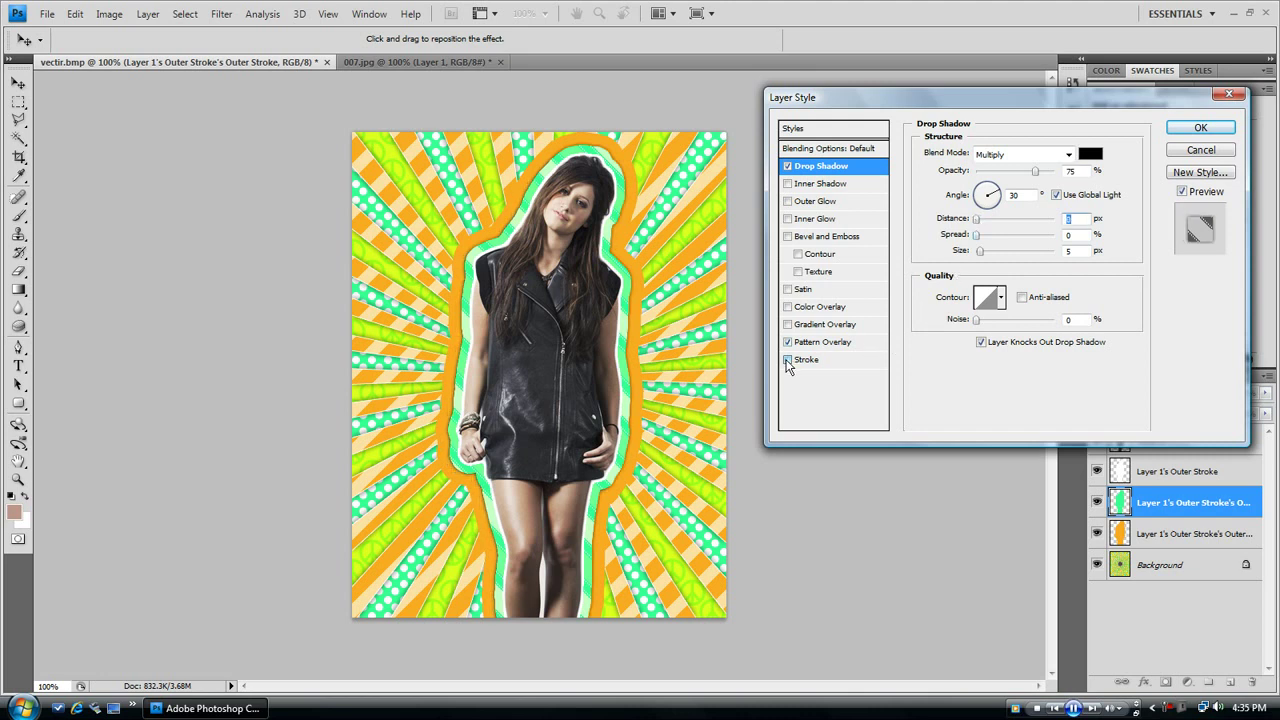
click(805, 360)
drag(978, 151, 955, 151)
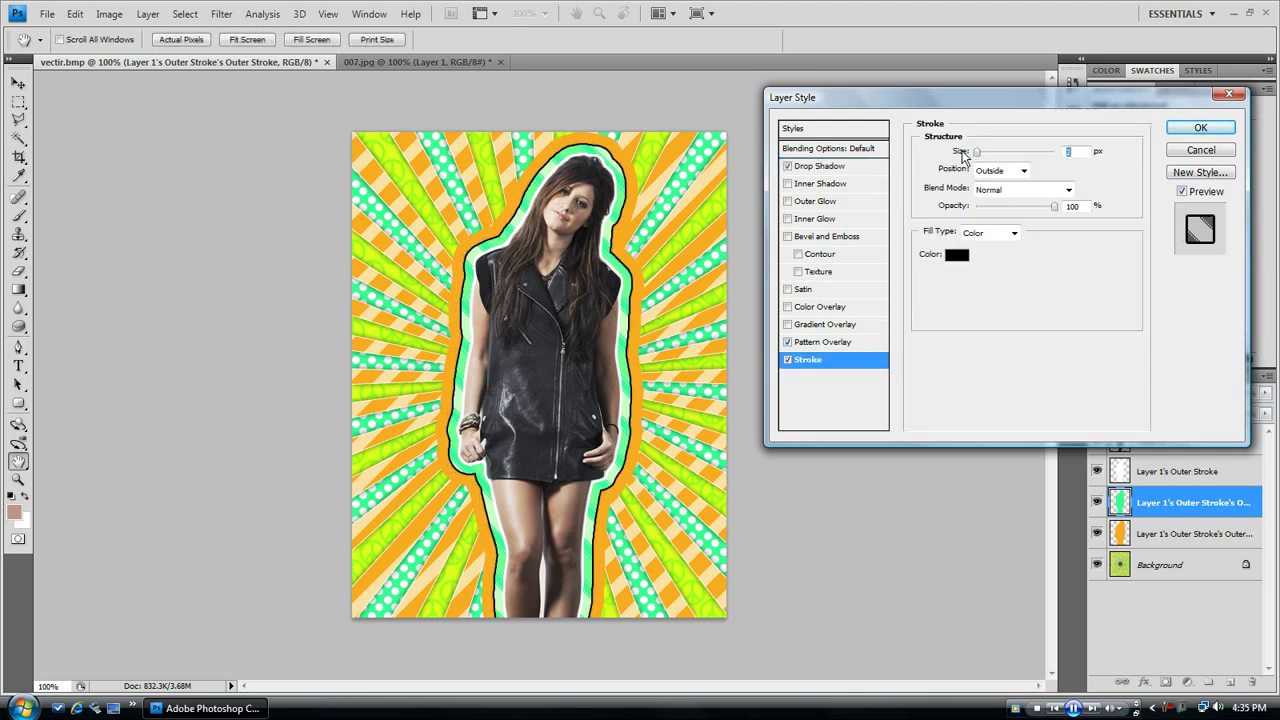
click(957, 254)
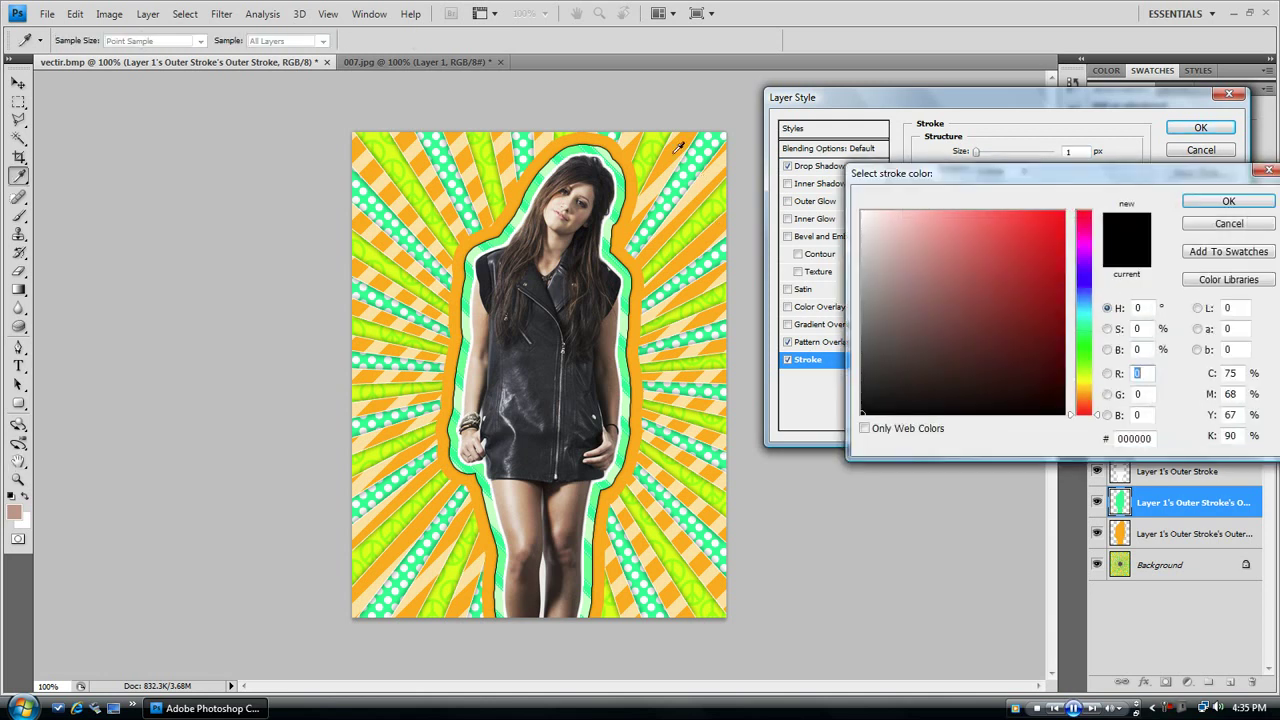
click(660, 130)
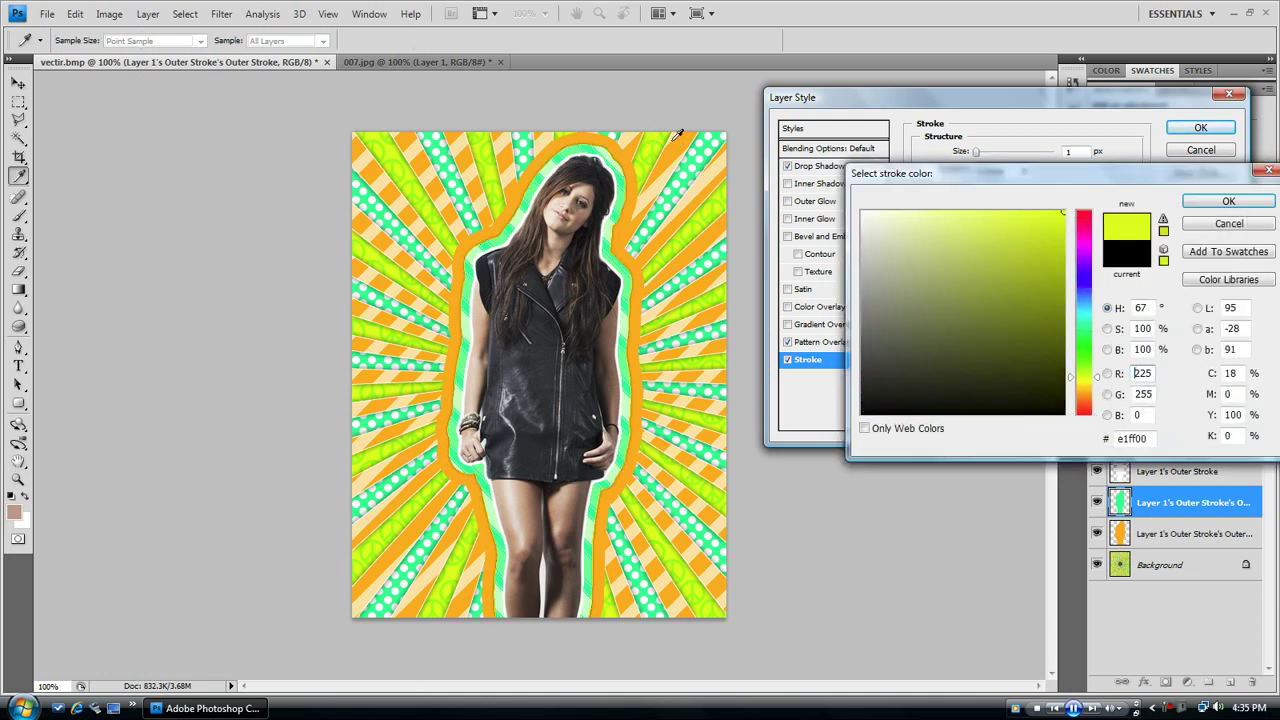
click(1229, 203)
click(1200, 128)
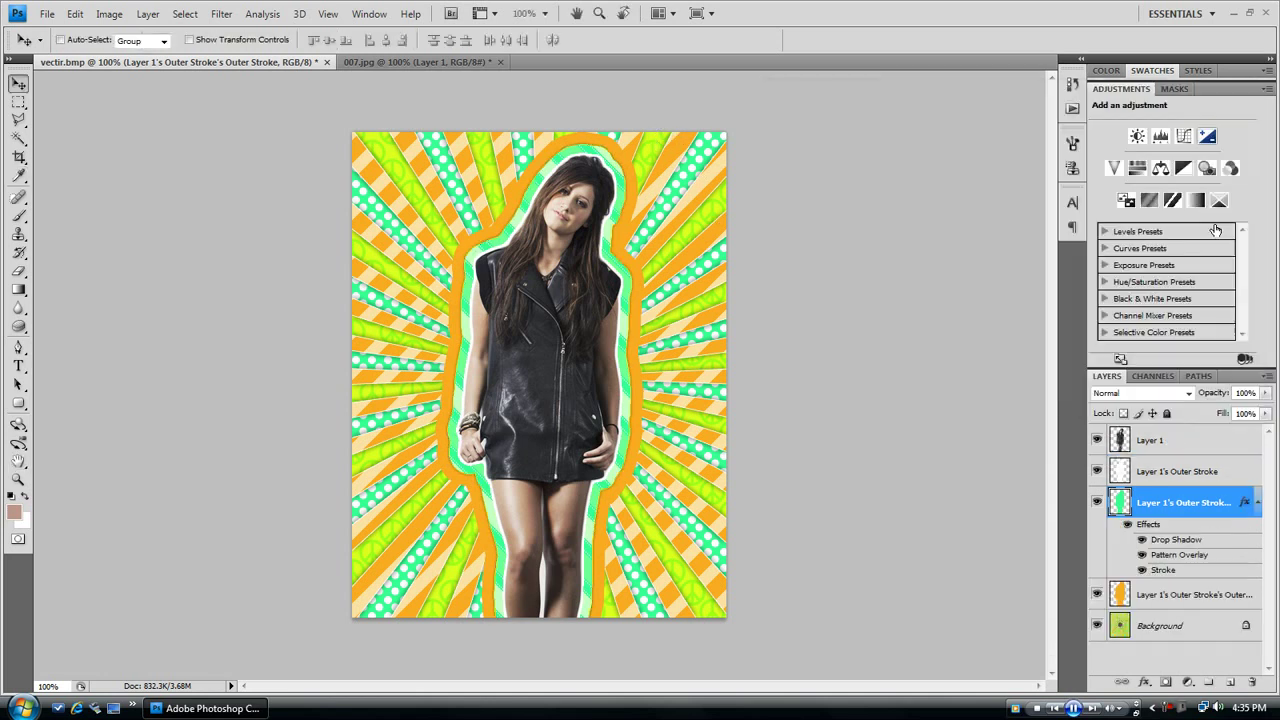
Give the orange outline a white stroke and a 0 px distance drop shadow
double_click(1240, 598)
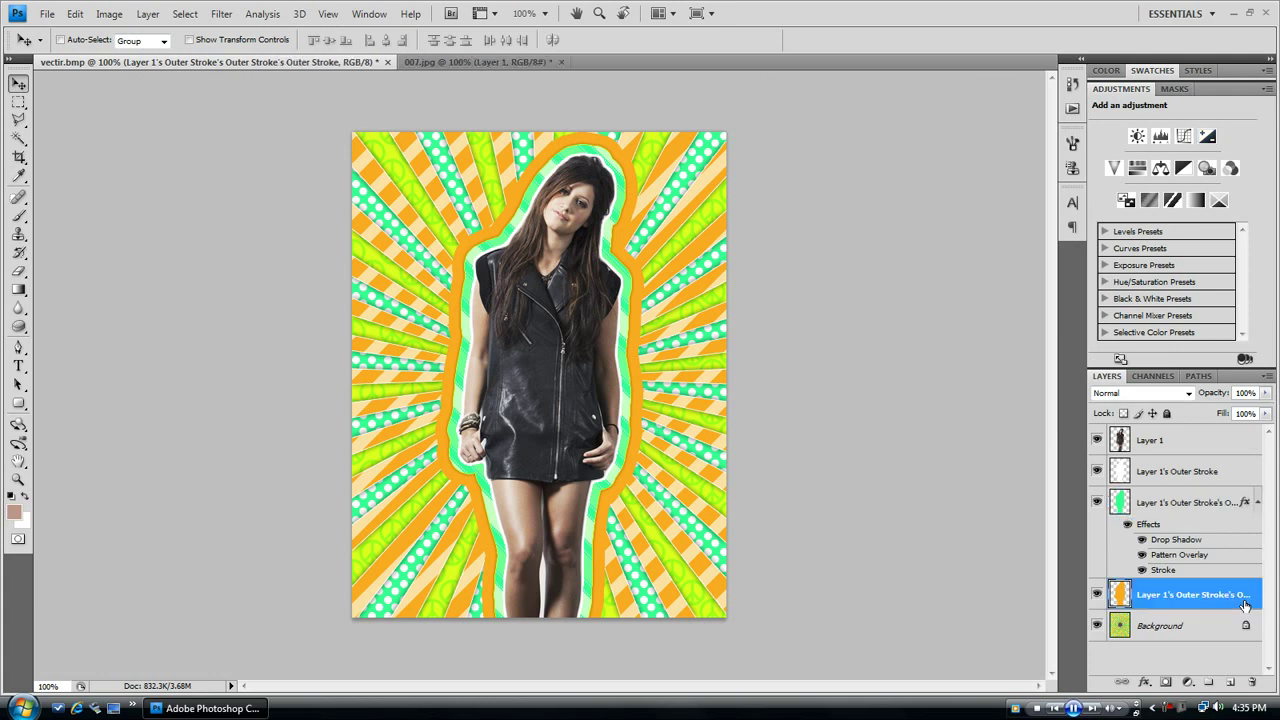
click(788, 360)
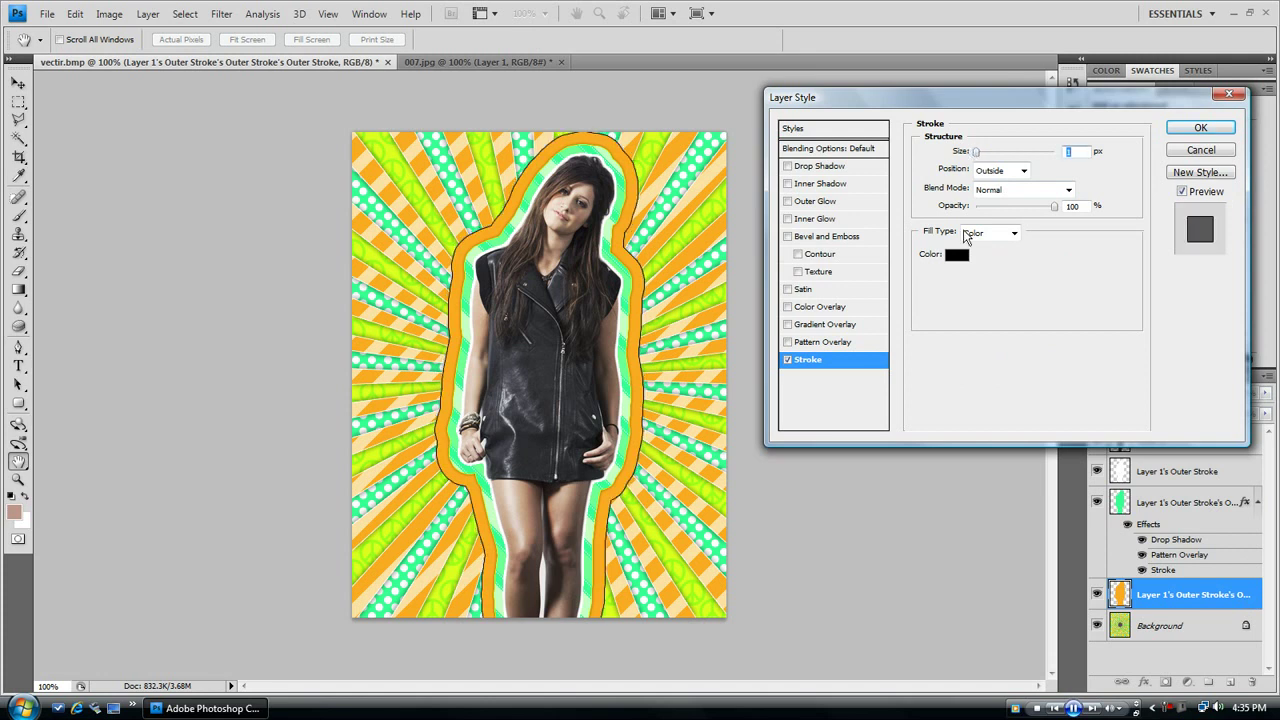
click(957, 254)
click(1163, 249)
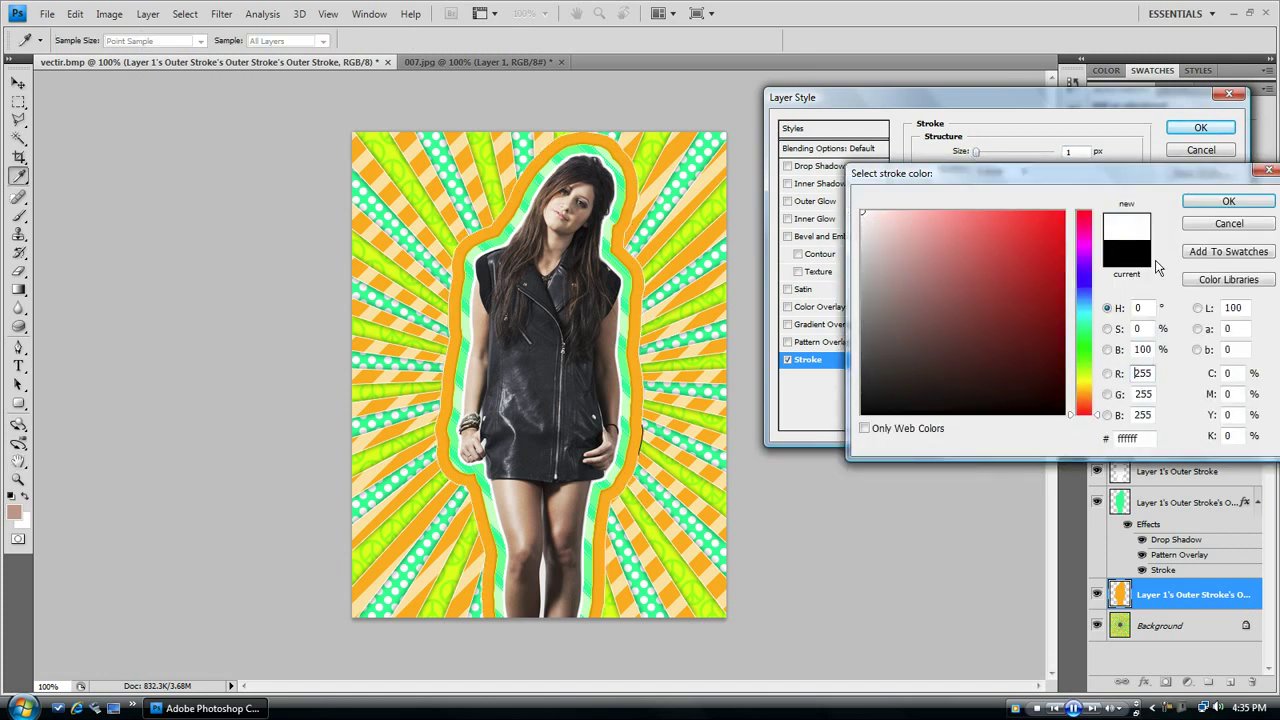
click(1228, 201)
click(788, 166)
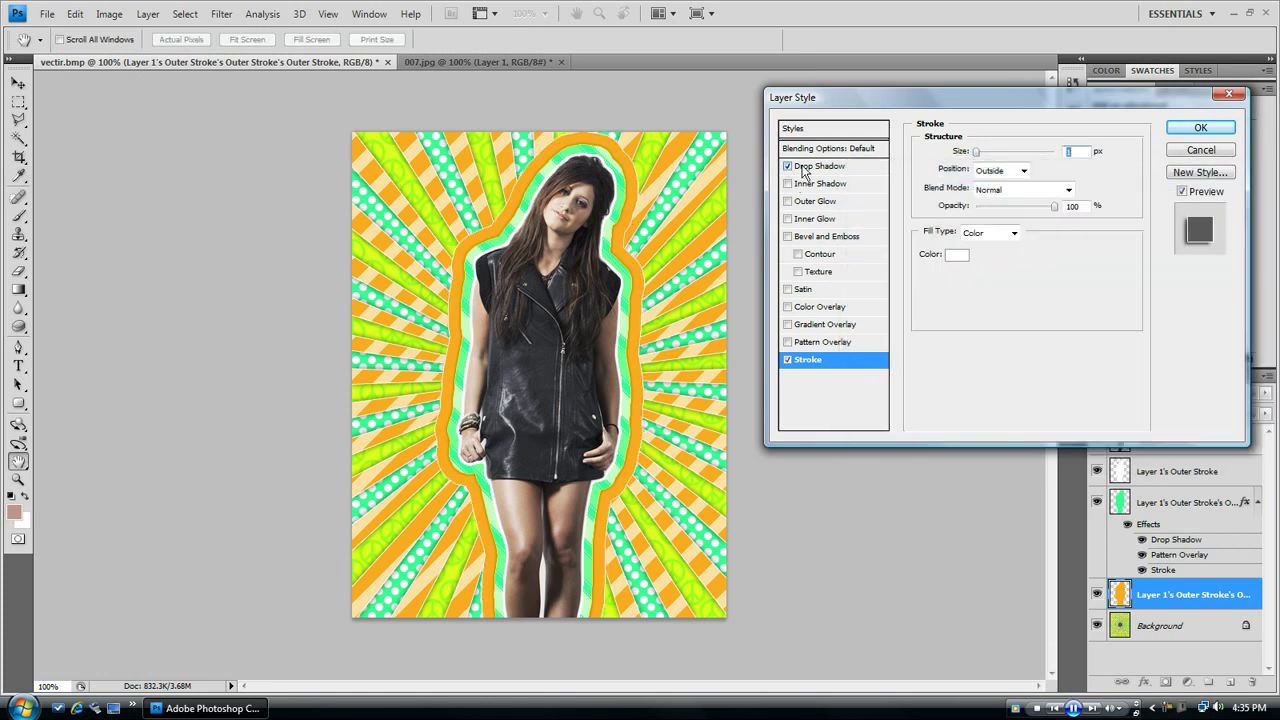
click(808, 167)
drag(977, 218, 987, 255)
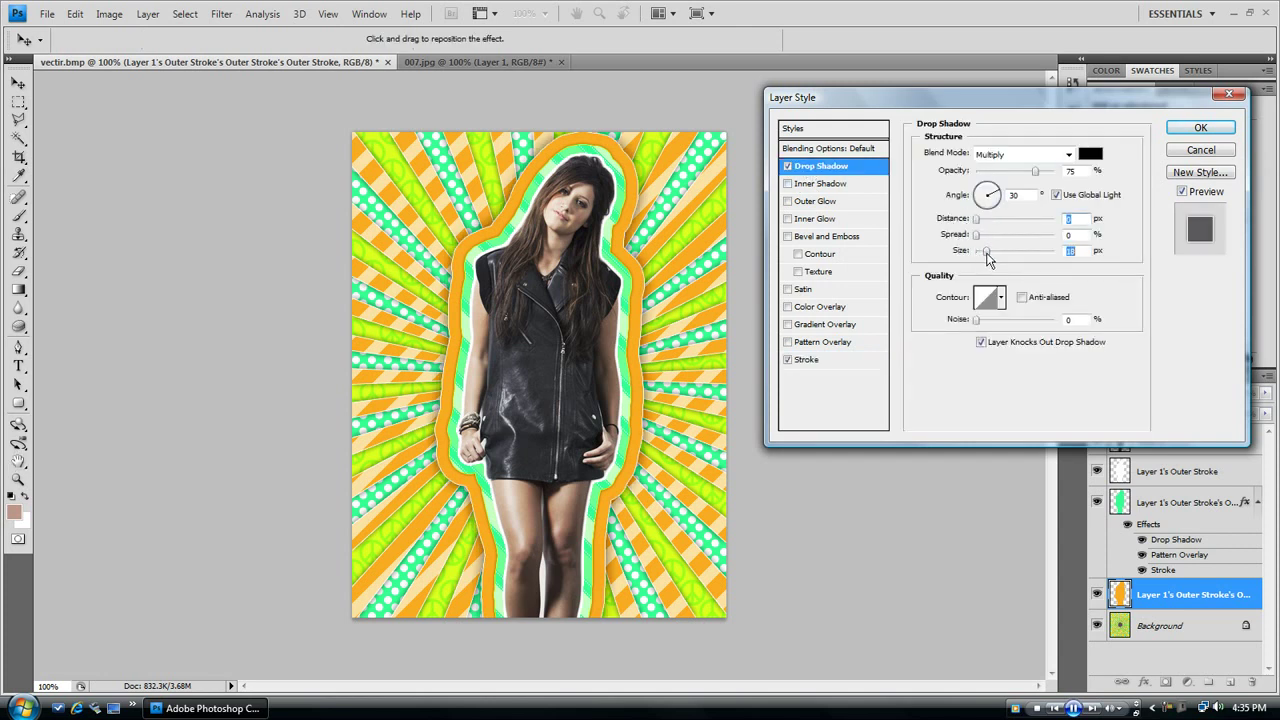
Add a size-2 bevel and a pattern overlay from the loaded damask library
click(788, 236)
drag(986, 224, 997, 240)
click(795, 343)
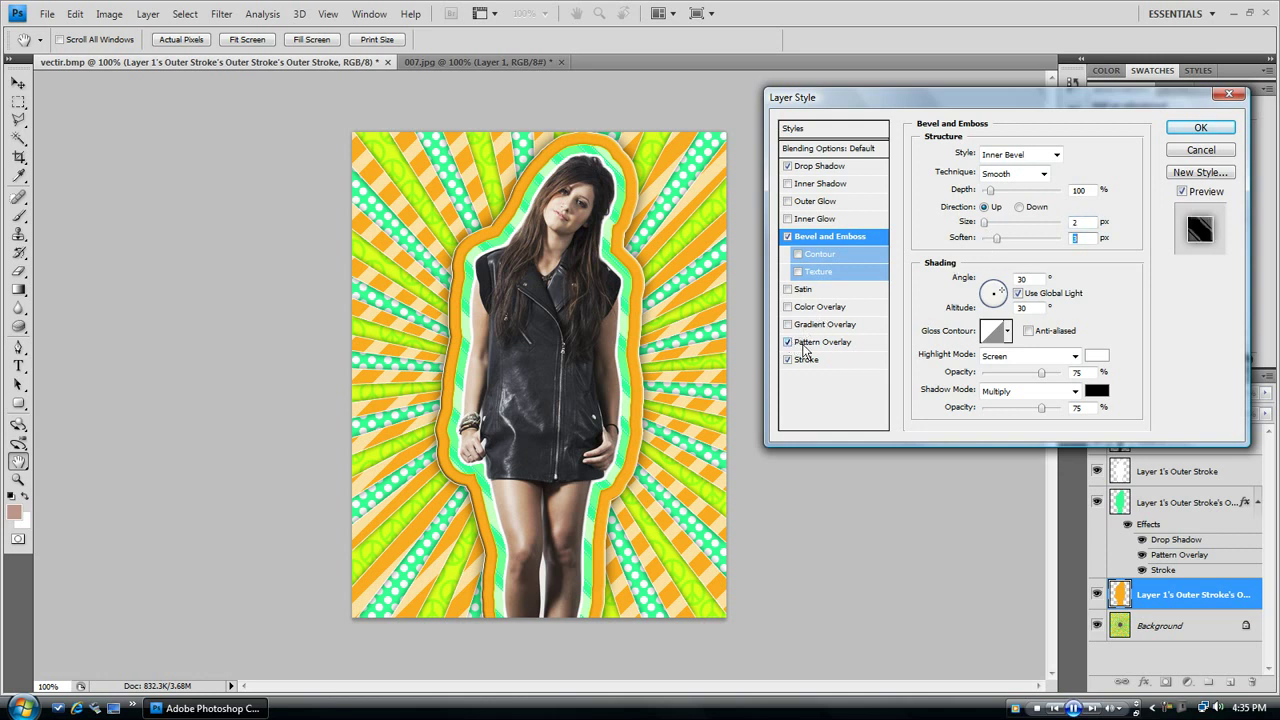
click(818, 342)
click(1027, 206)
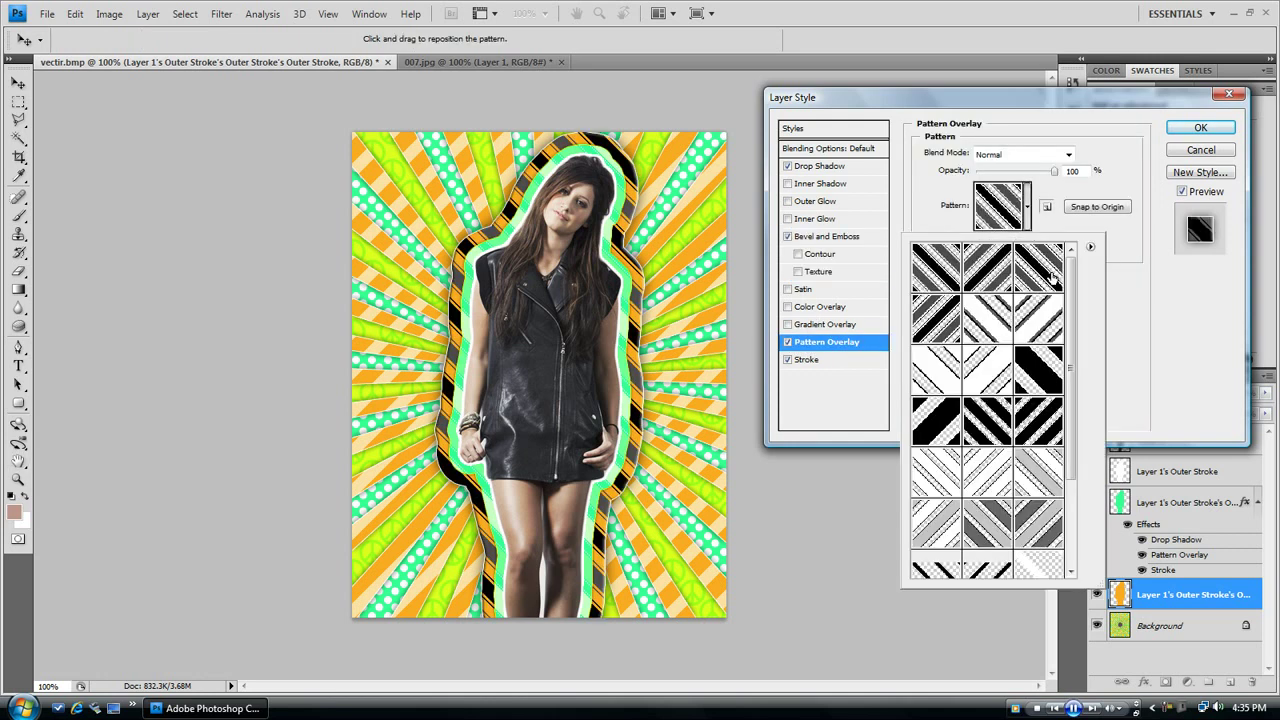
click(1091, 249)
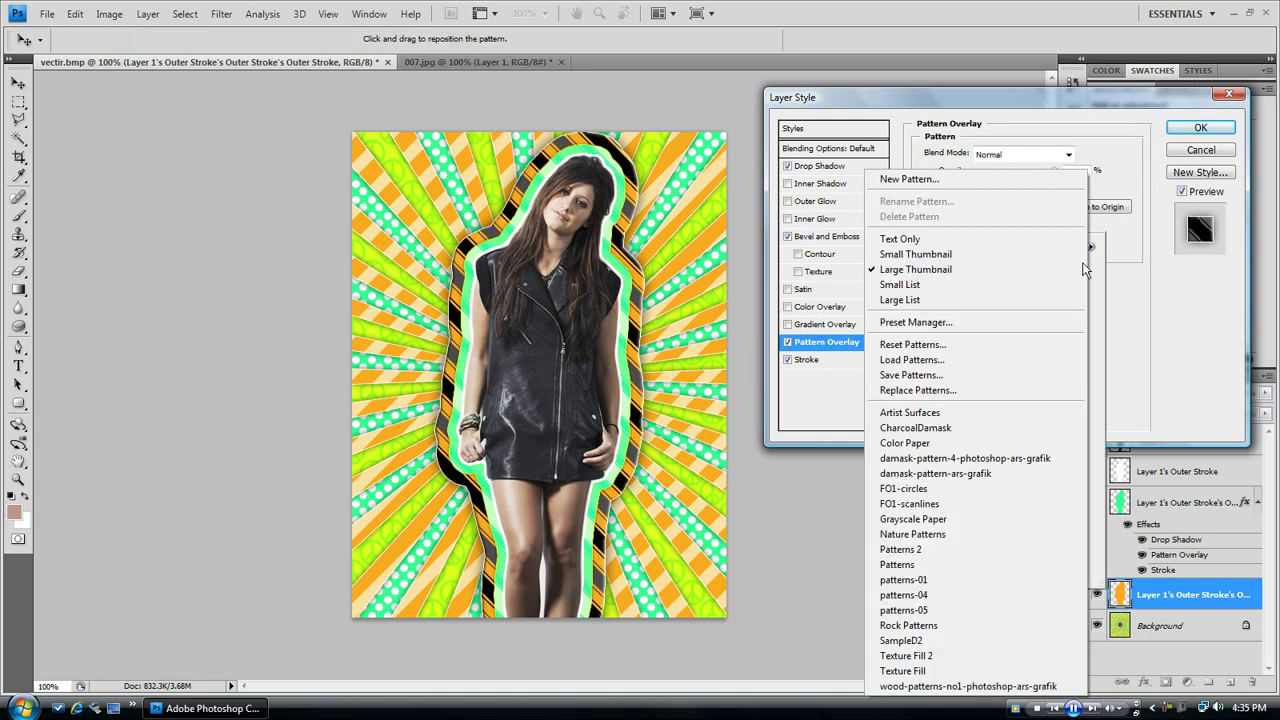
click(992, 458)
click(566, 272)
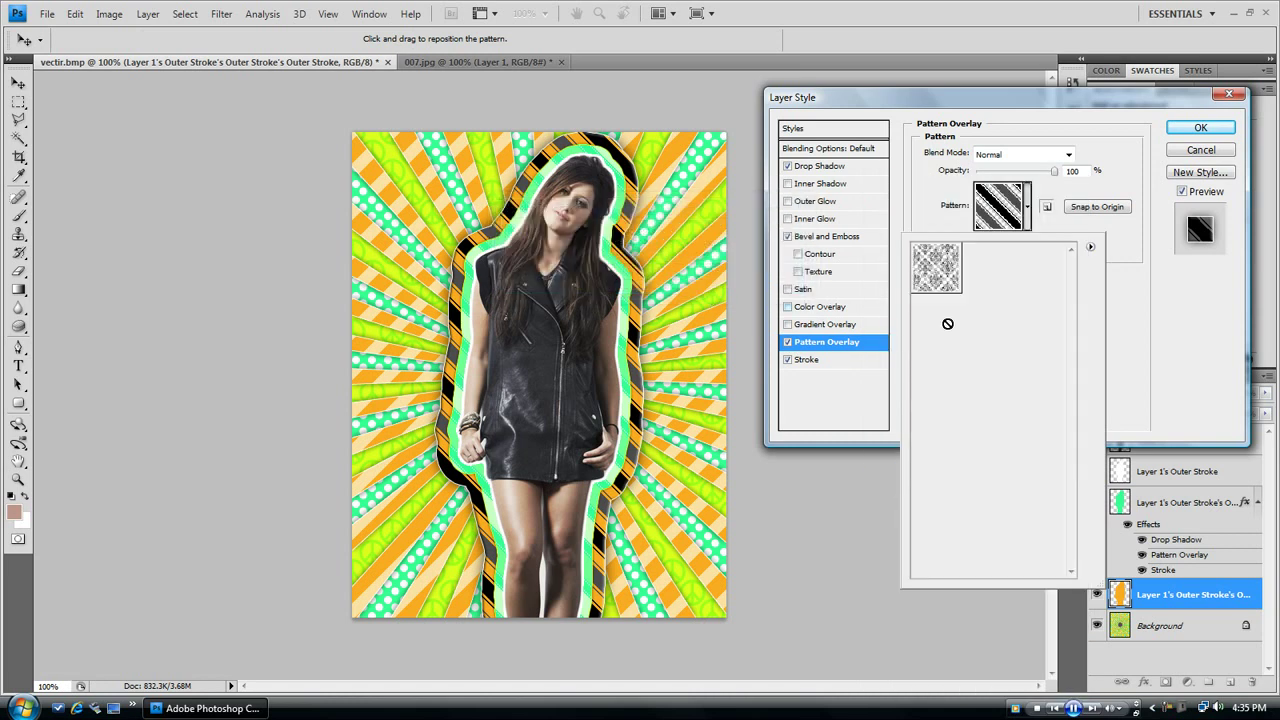
click(952, 285)
click(1179, 330)
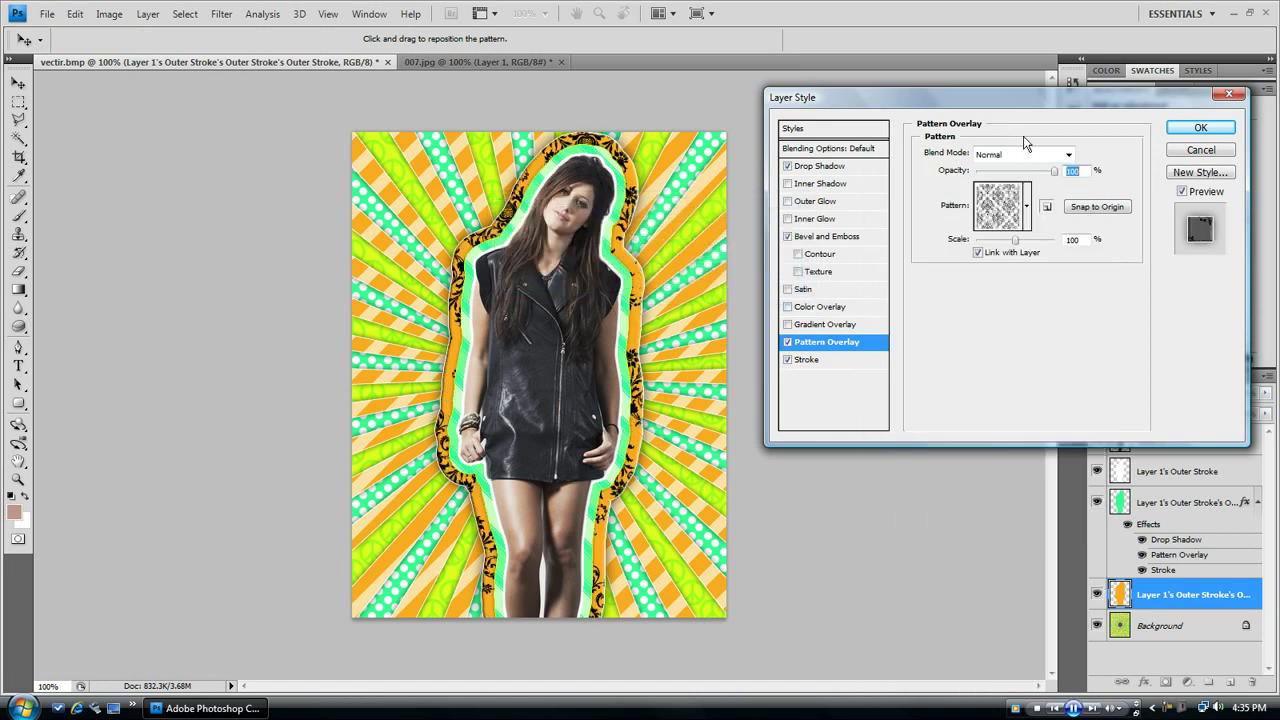
Set the damask overlay to 31% opacity in Overlay mode and apply the style
drag(1057, 171, 1019, 171)
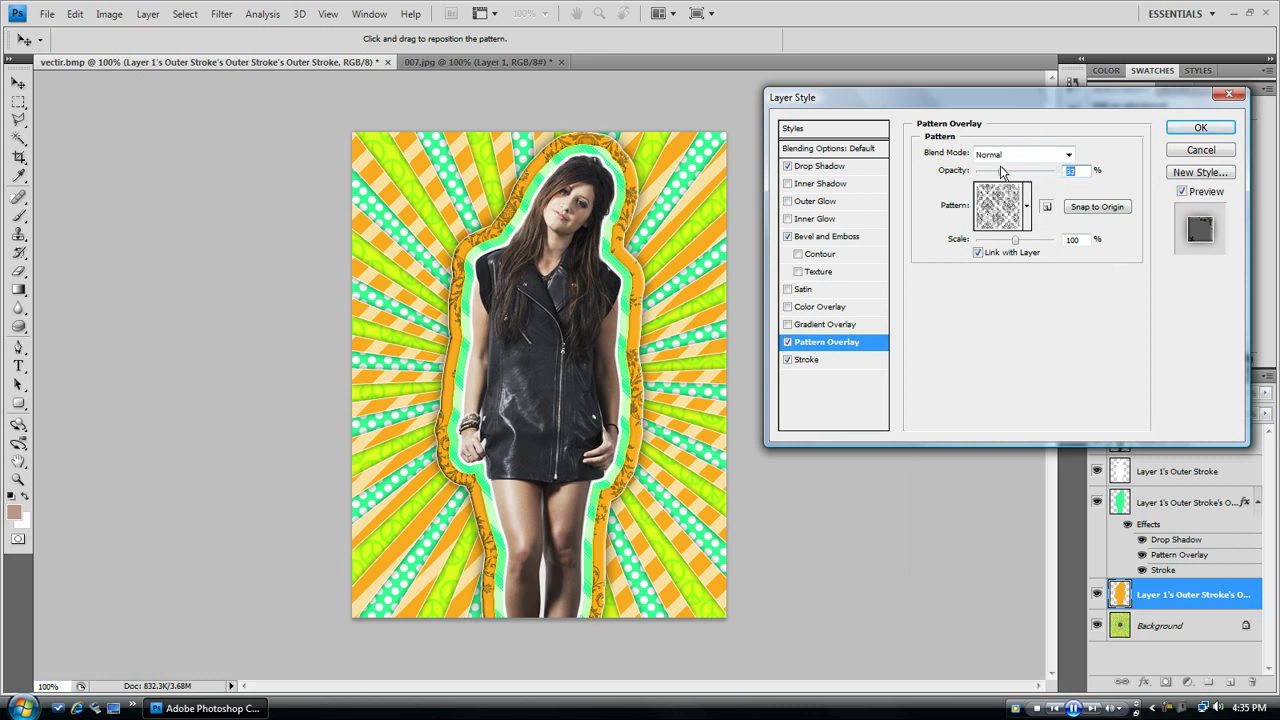
click(1064, 156)
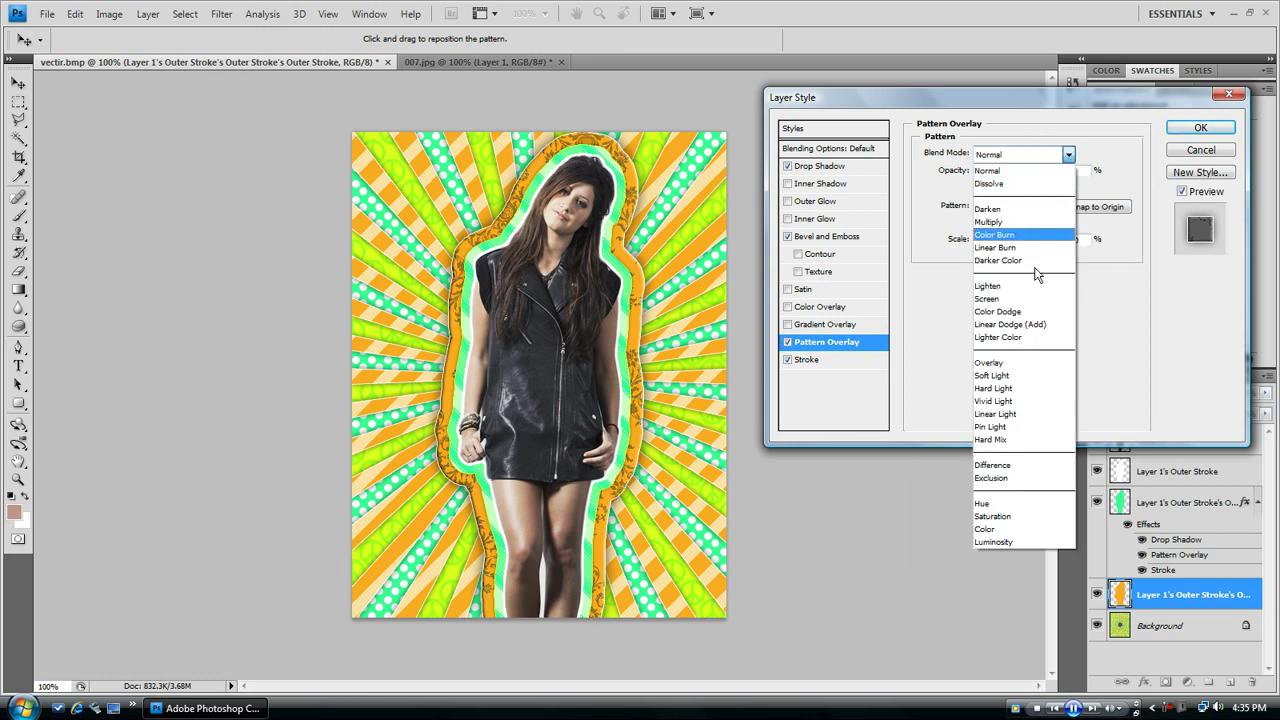
click(1024, 363)
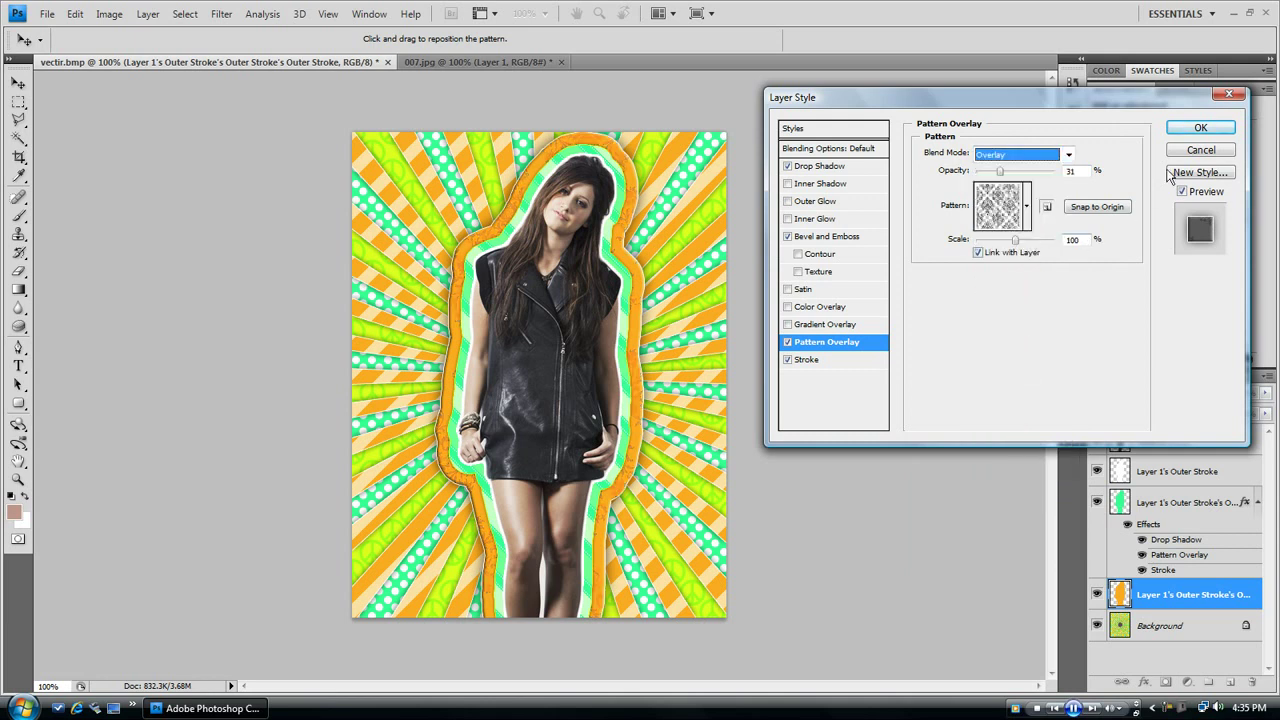
click(1201, 130)
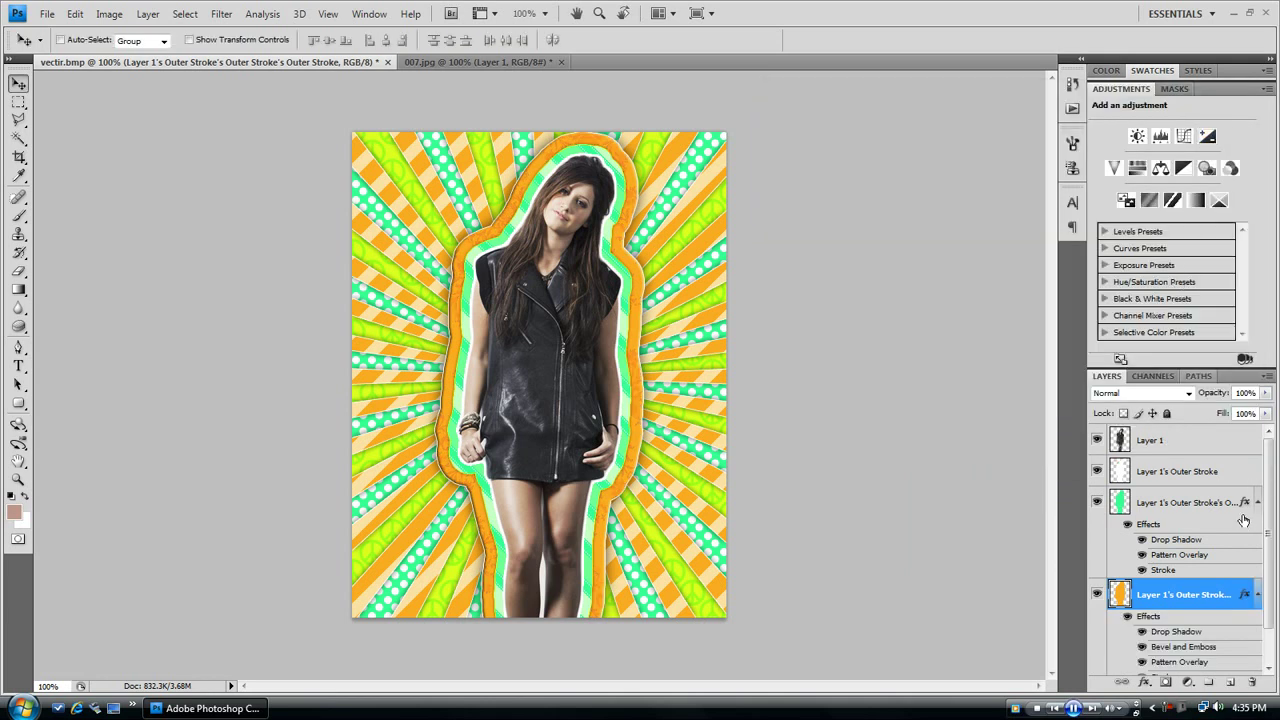
Flatten all layers into a single Background layer
click(1219, 450)
right_click(1219, 455)
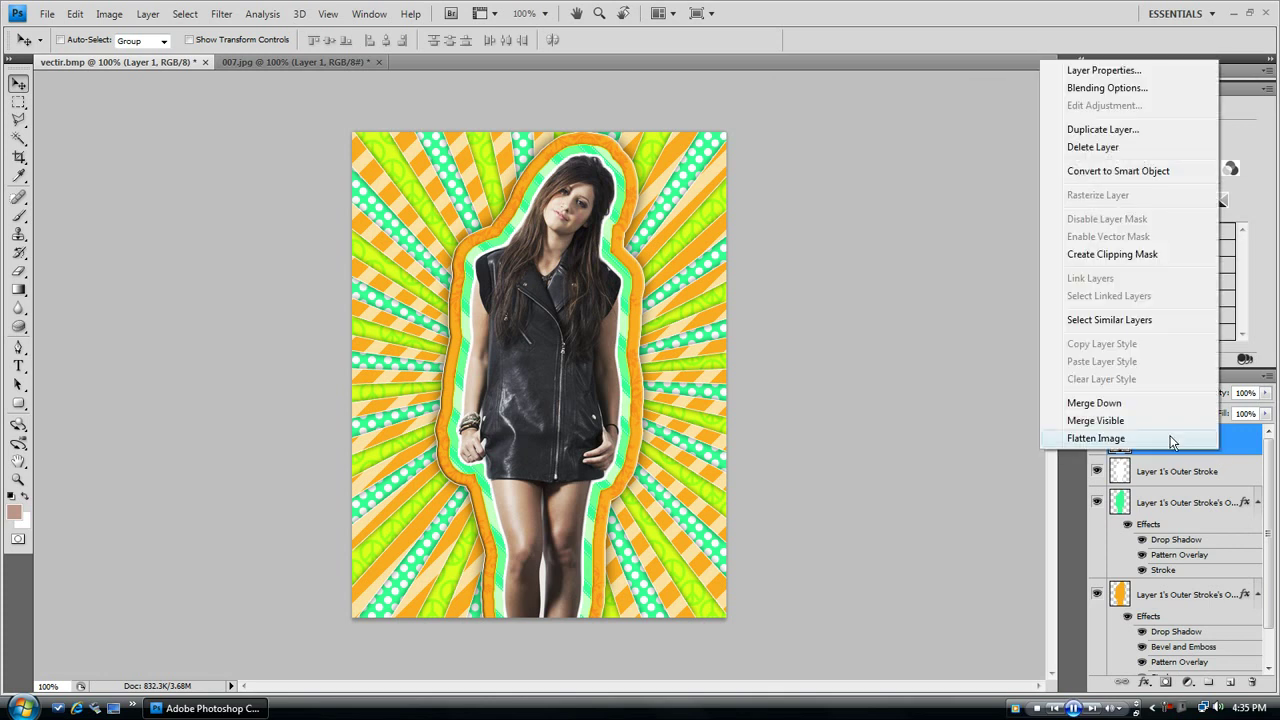
click(1175, 438)
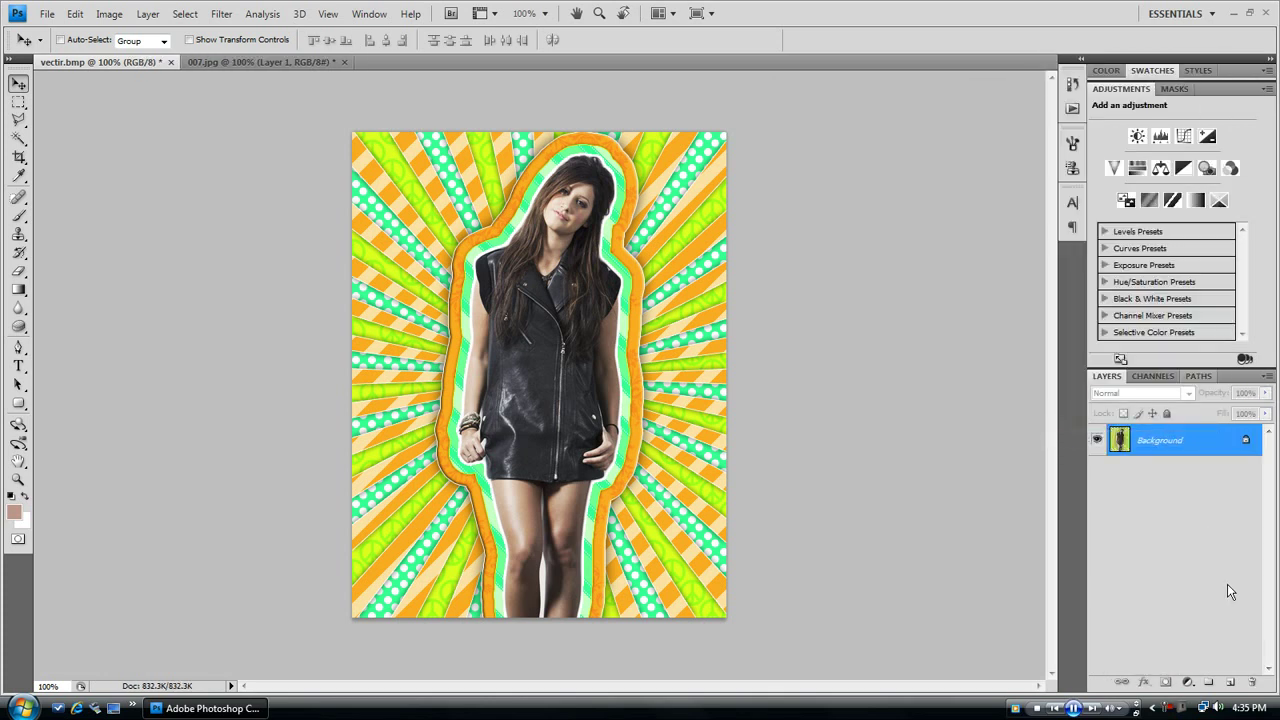